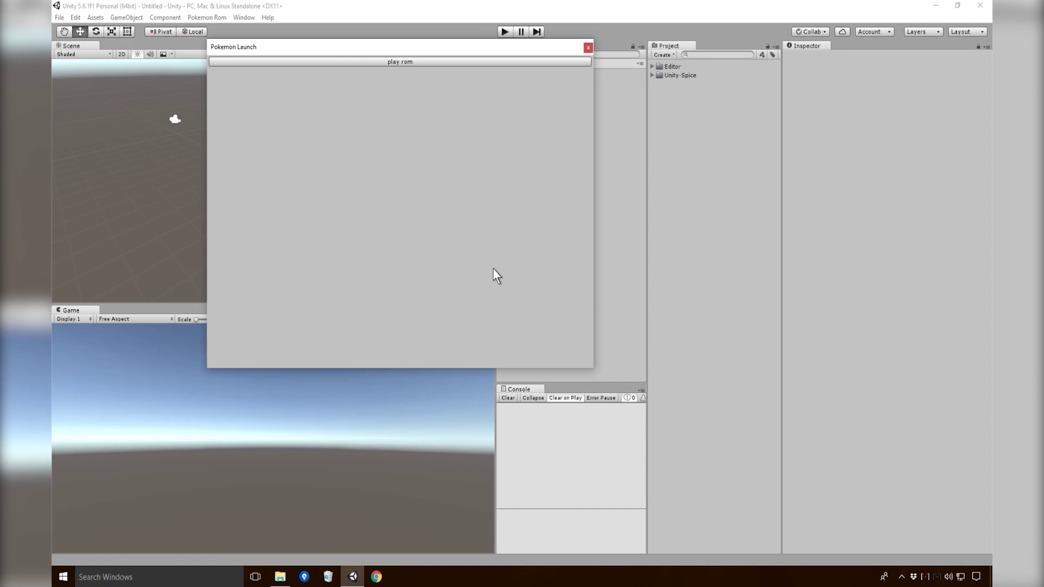
Step: Play the ROM from the Pokemon Launch window
{"action": "left_click", "coordinate": [435, 62]}
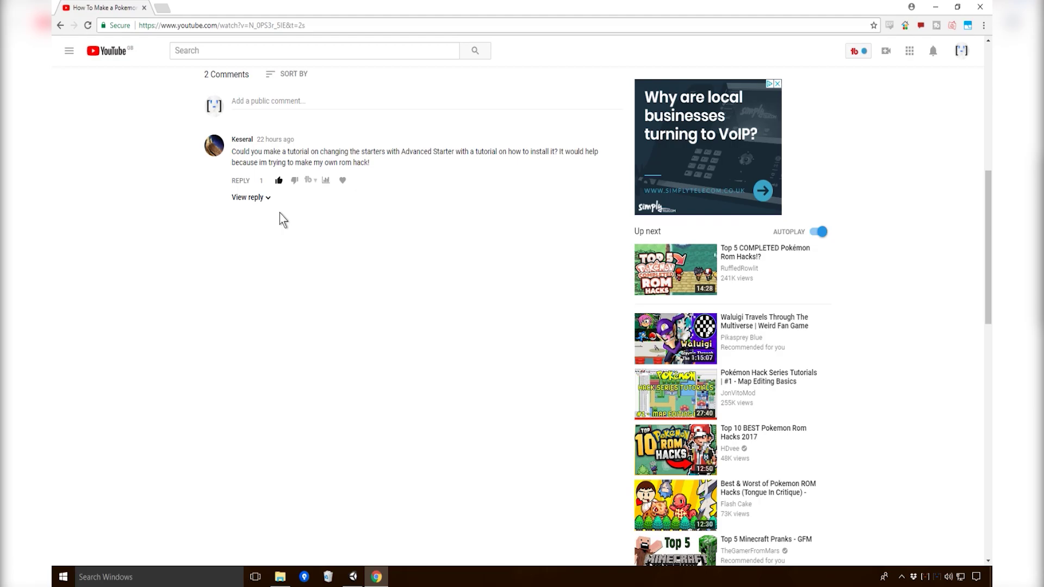
Step: Search the web in a new tab for "advance starter pokemon rom hack" and open the Hack Rom Tools Advance Starter page
{"action": "left_click", "coordinate": [162, 8]}
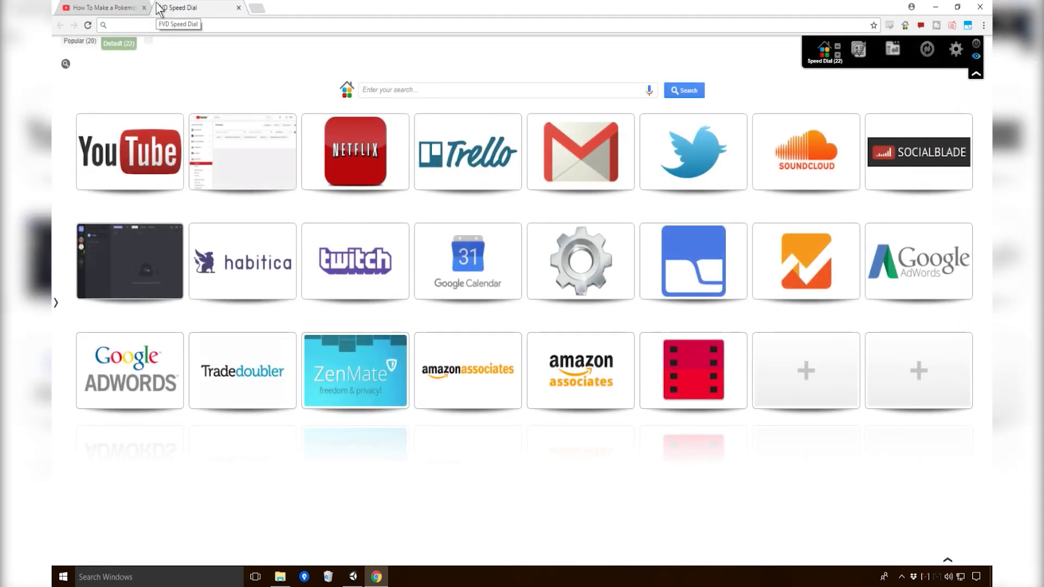
{"action": "type", "text": "adv"}
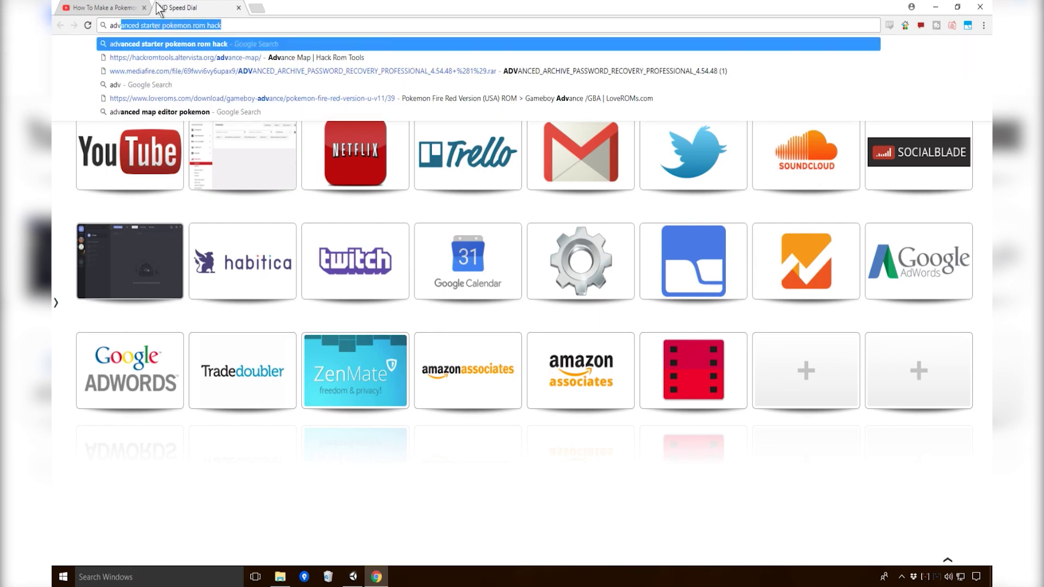
{"action": "type", "text": "anced"}
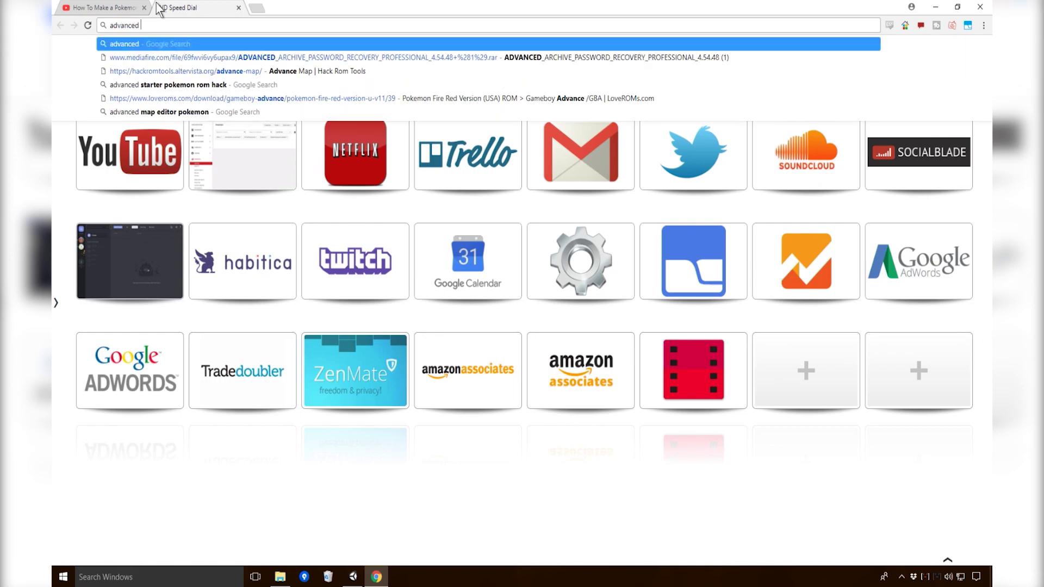
{"action": "type", "text": " starter pokemon rom hack"}
{"action": "key", "text": "Return"}
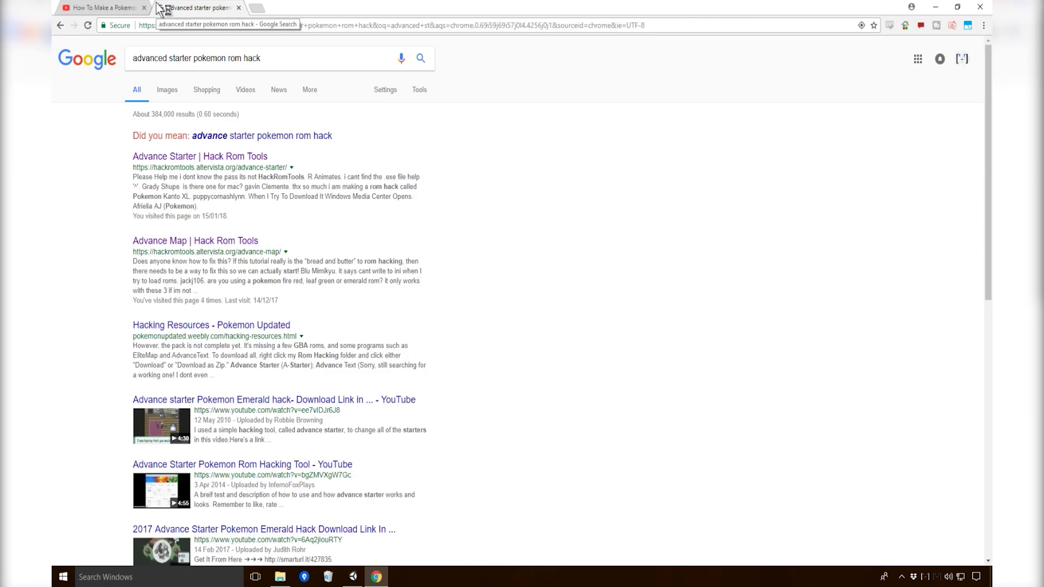
{"action": "left_click", "coordinate": [279, 137]}
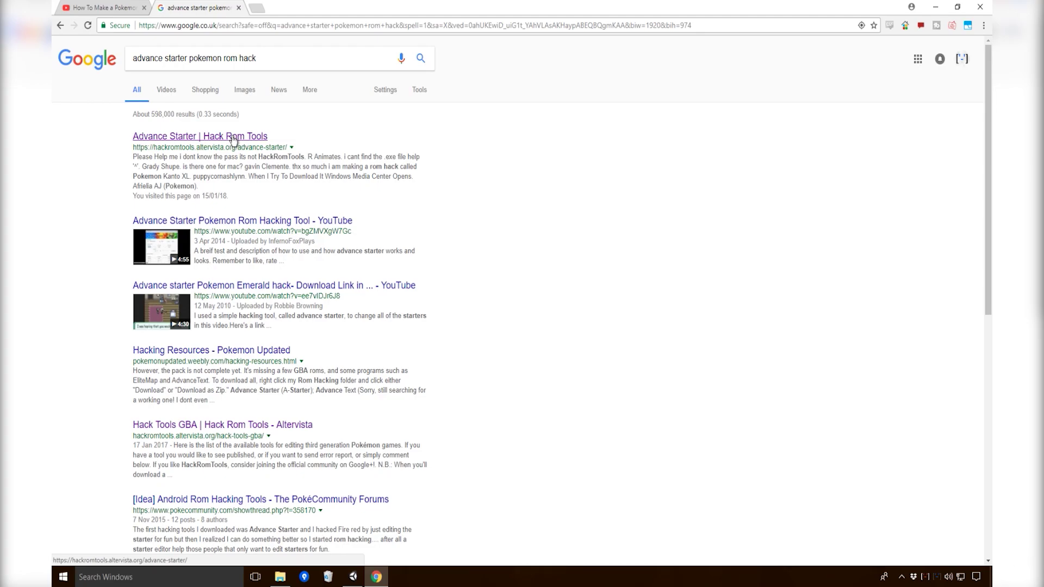
{"action": "left_click", "coordinate": [233, 140]}
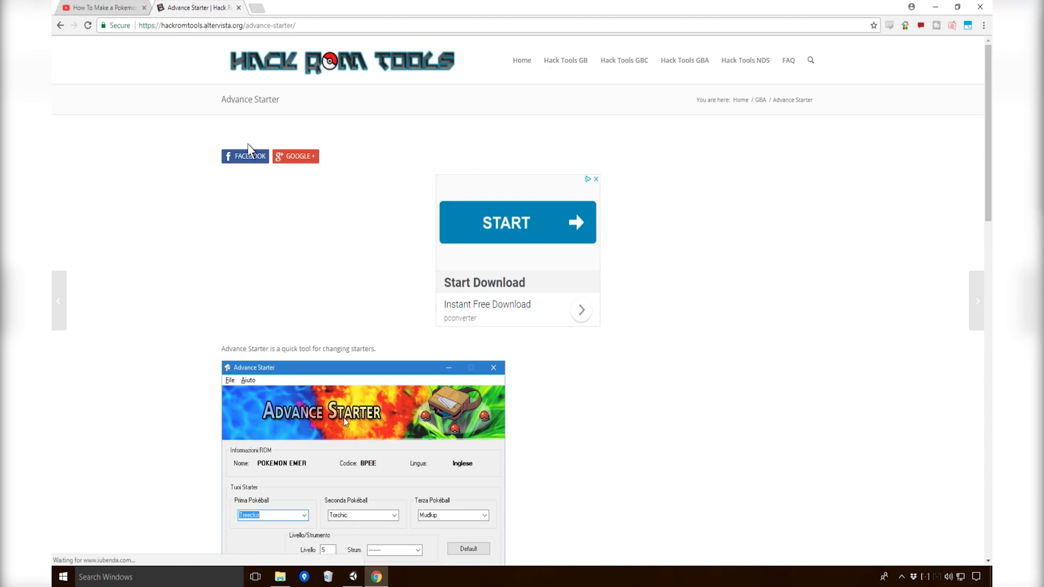
Step: Download the Advance Starter archive from the page and open it in WinRAR, dismissing the licence reminder
{"action": "scroll", "coordinate": [332, 435], "scroll_direction": "down", "scroll_amount": 2}
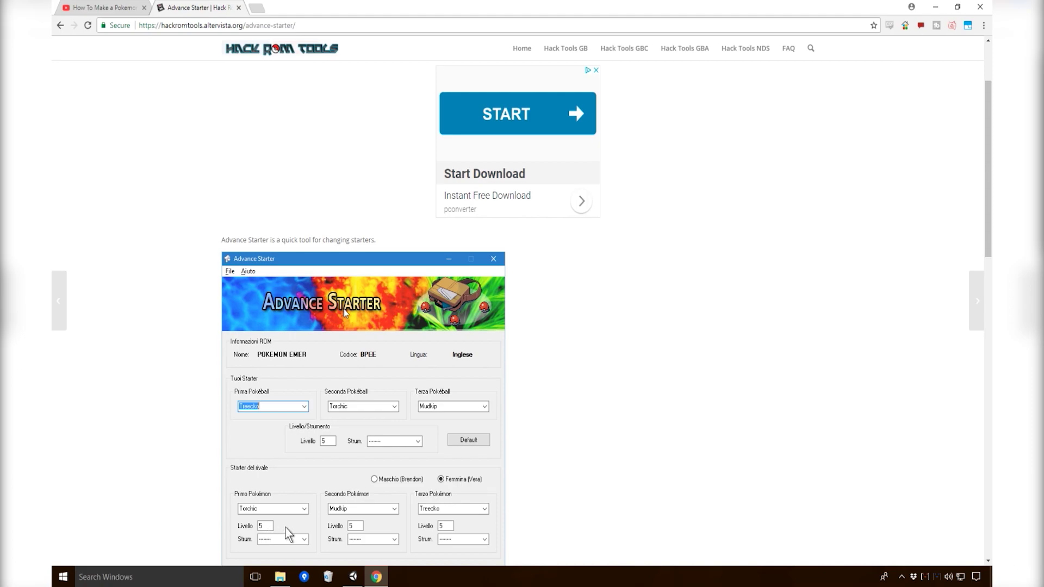
{"action": "scroll", "coordinate": [403, 488], "scroll_direction": "down", "scroll_amount": 1}
{"action": "scroll", "coordinate": [402, 488], "scroll_direction": "down", "scroll_amount": 2}
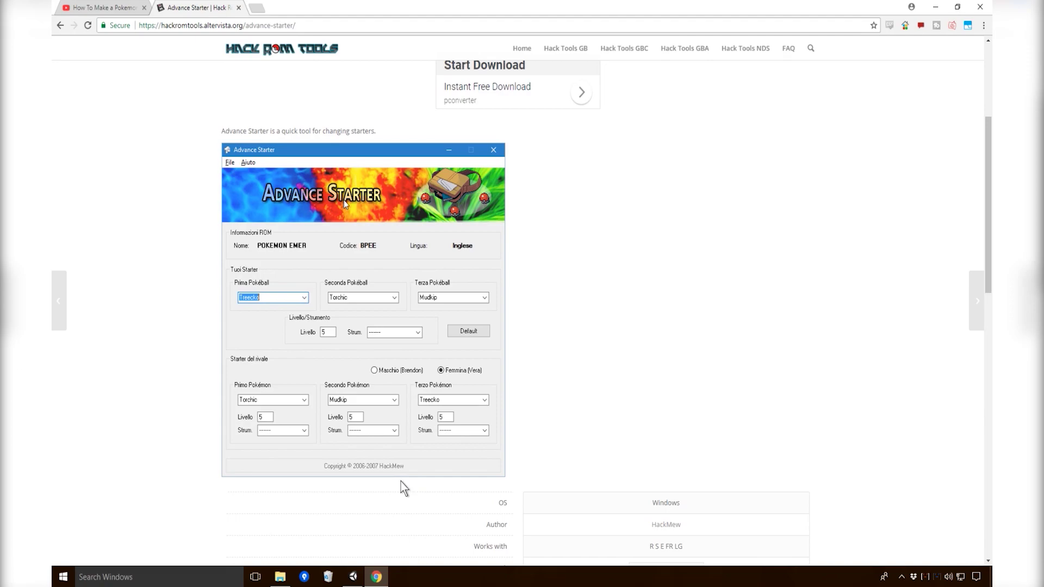
{"action": "scroll", "coordinate": [402, 488], "scroll_direction": "down", "scroll_amount": 2}
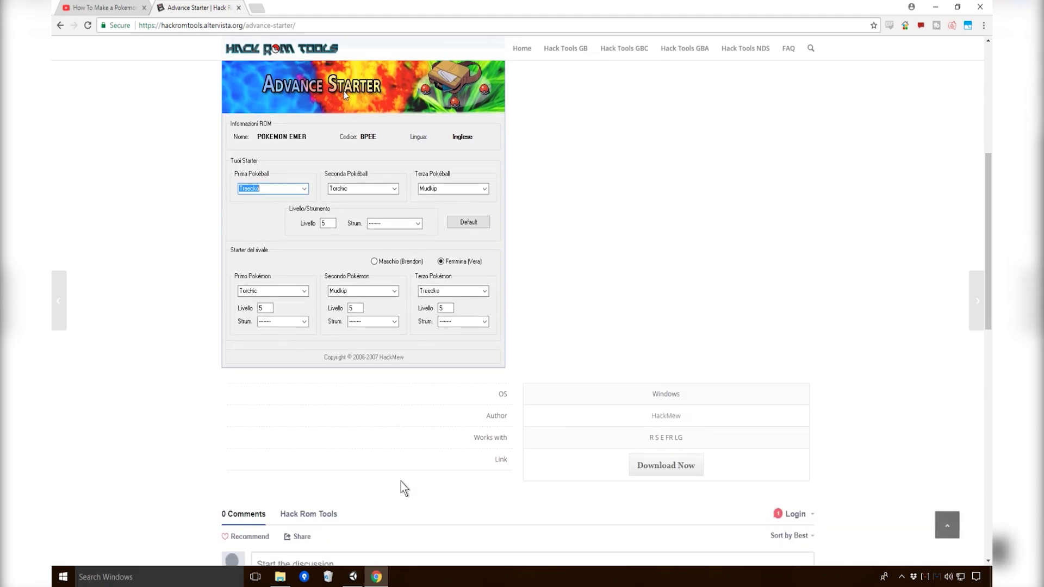
{"action": "scroll", "coordinate": [403, 487], "scroll_direction": "down", "scroll_amount": 2}
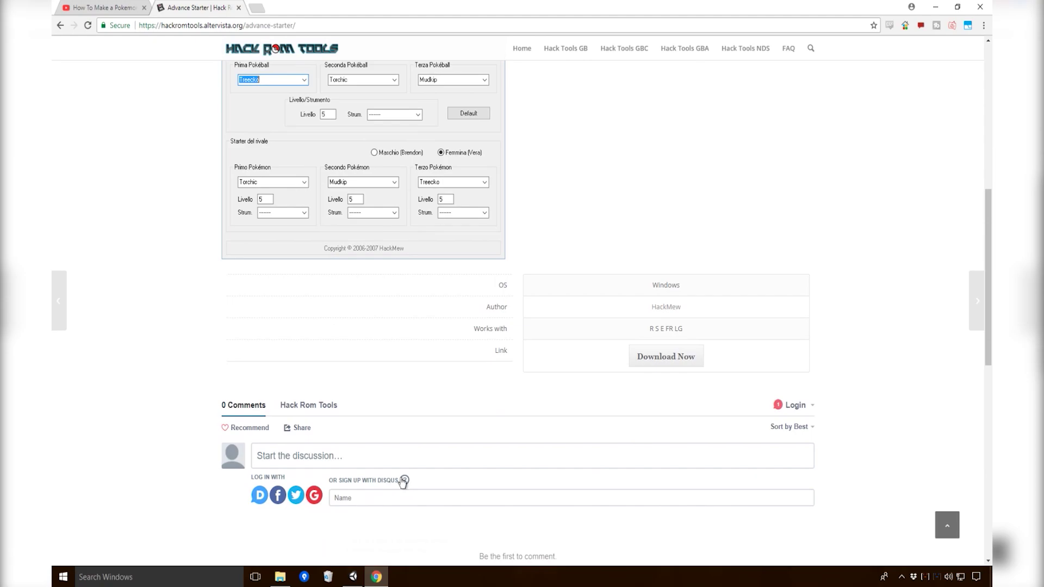
{"action": "left_click", "coordinate": [662, 362]}
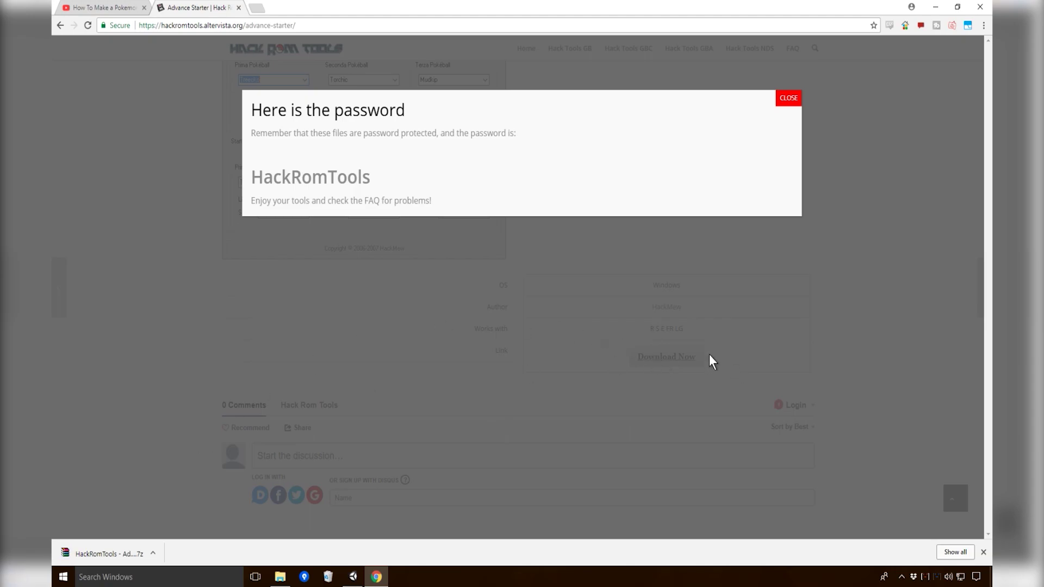
{"action": "left_click", "coordinate": [121, 558]}
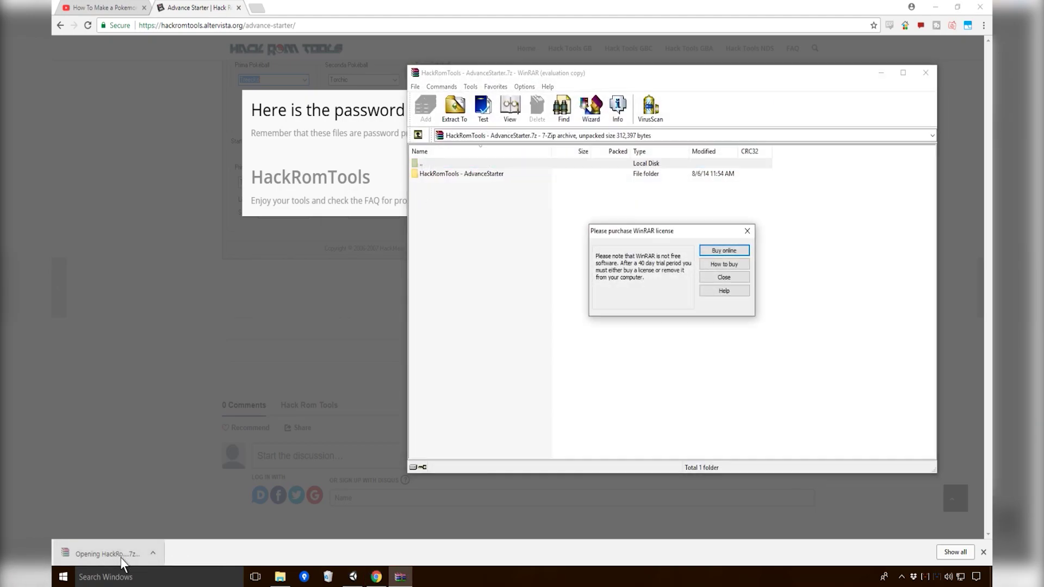
{"action": "left_click", "coordinate": [724, 278]}
{"action": "left_click_drag", "start_coordinate": [640, 76], "coordinate": [647, 138]}
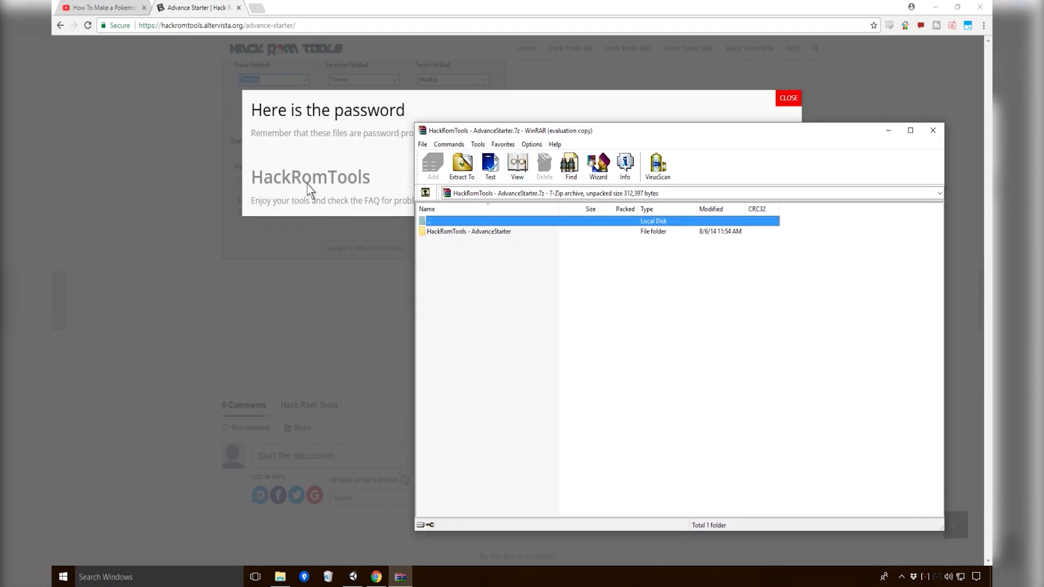
Step: Extract the Advance Starter archive to the Desktop, entering the archive password
{"action": "left_click", "coordinate": [462, 166]}
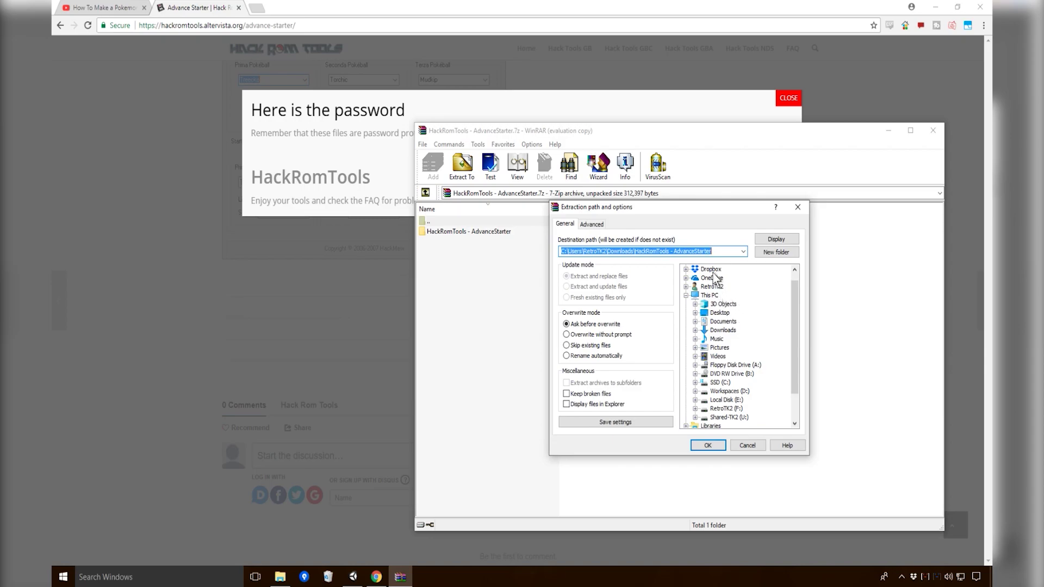
{"action": "left_click", "coordinate": [719, 312]}
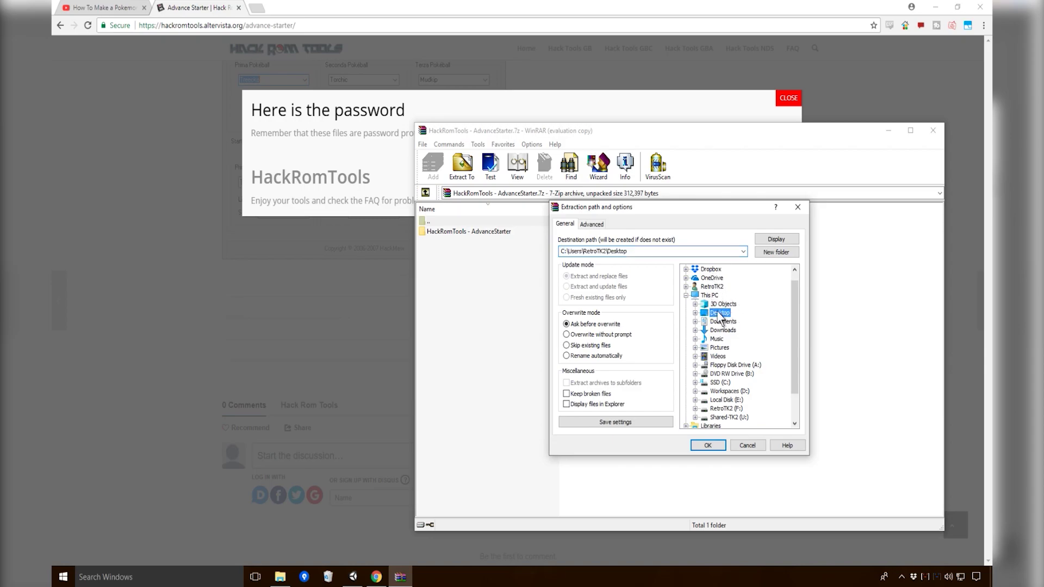
{"action": "left_click", "coordinate": [708, 446]}
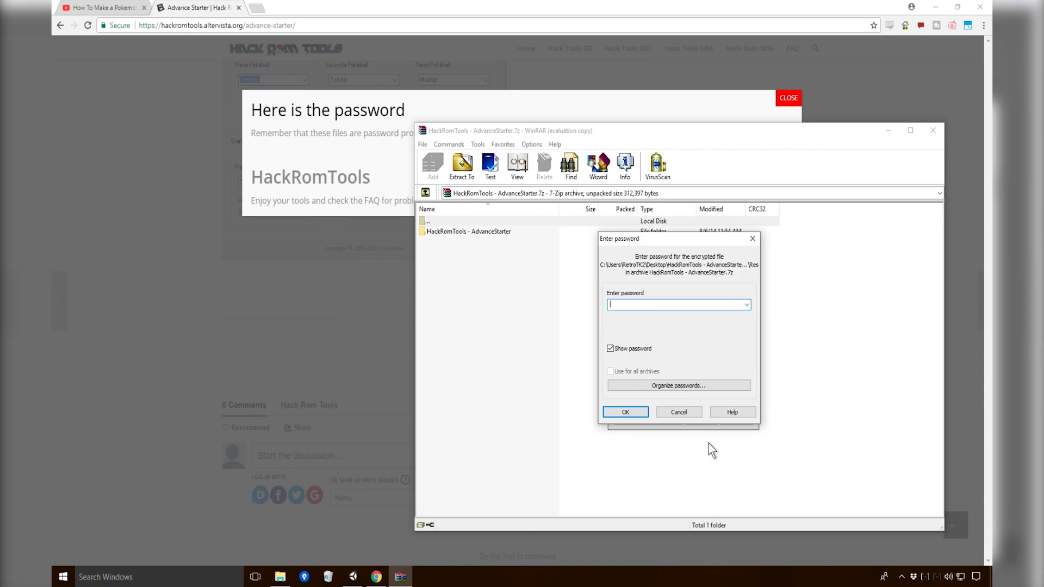
{"action": "type", "text": "HackRomTools"}
{"action": "key", "text": "Return"}
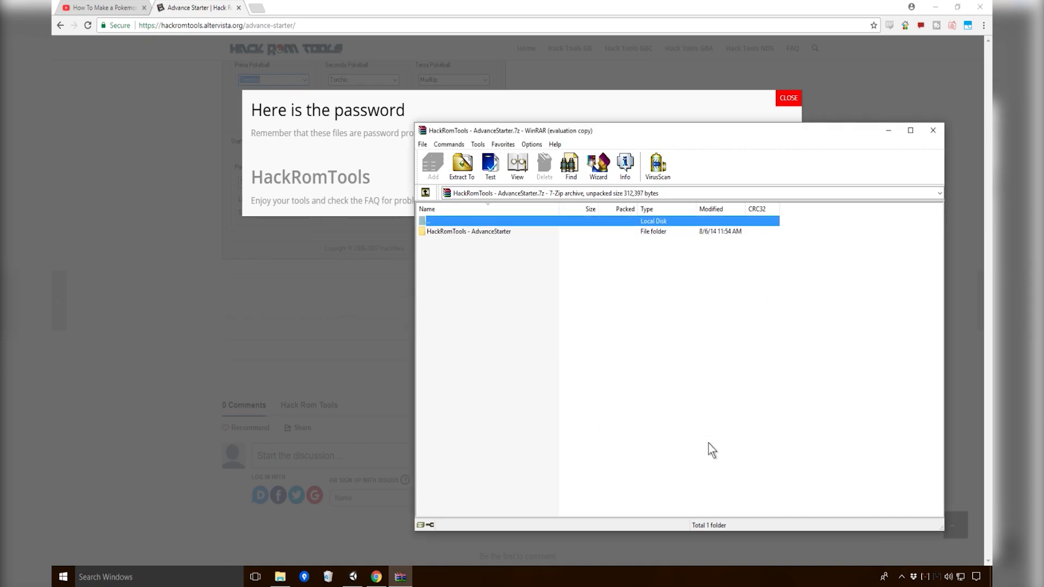
Step: Minimise the archive and browser windows and check the contents of the extracted HackRomTools - AdvanceStarter folder on the desktop
{"action": "left_click", "coordinate": [888, 131]}
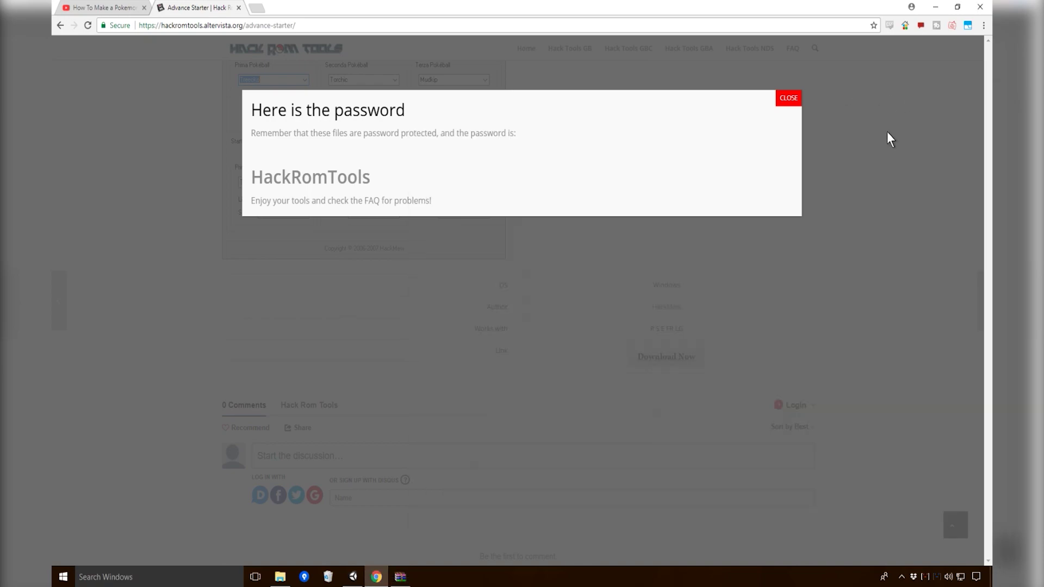
{"action": "left_click", "coordinate": [935, 7]}
{"action": "left_click", "coordinate": [939, 6]}
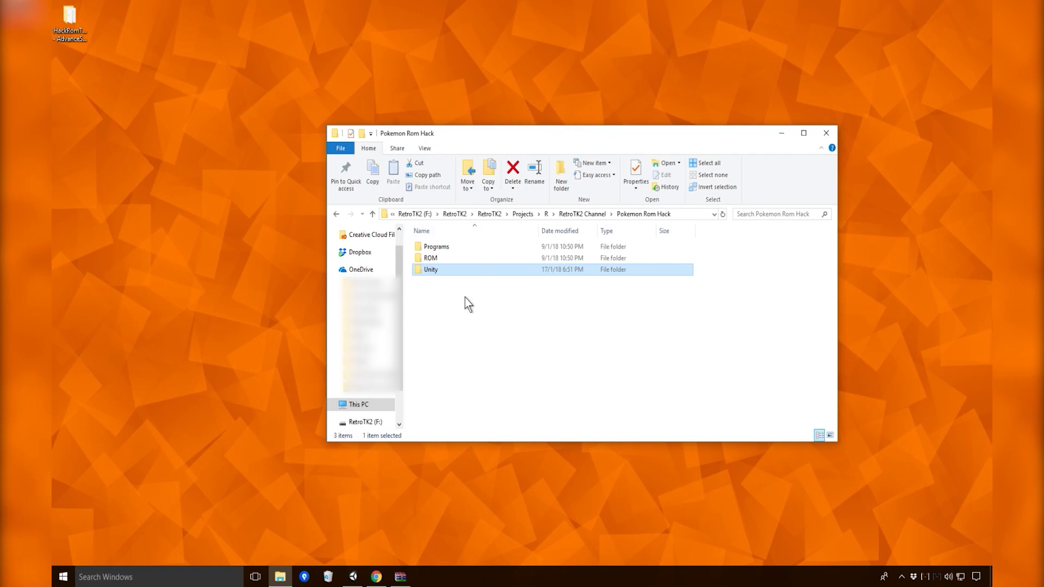
{"action": "double_click", "coordinate": [74, 20]}
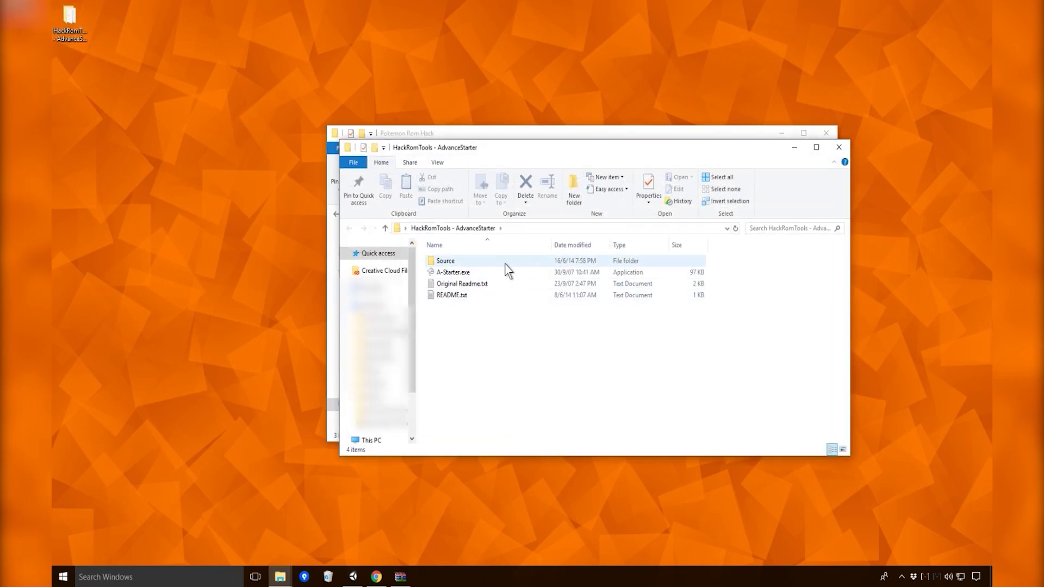
{"action": "left_click", "coordinate": [843, 147]}
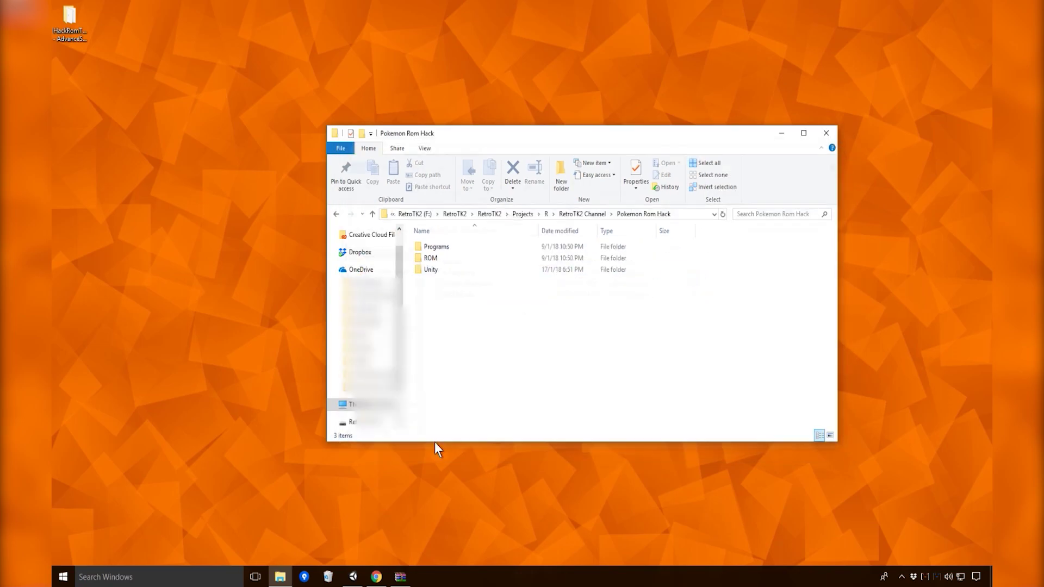
Step: Move the HackRomTools - AdvanceStarter folder from the desktop into the Programs folder of Pokemon Rom Hack
{"action": "double_click", "coordinate": [435, 246]}
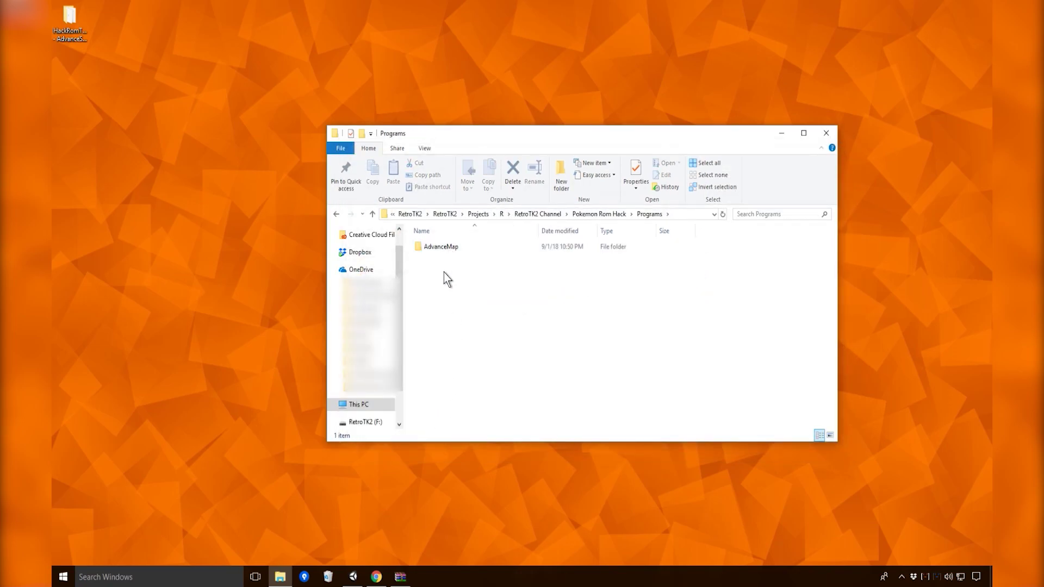
{"action": "left_click", "coordinate": [60, 19]}
{"action": "left_click", "coordinate": [573, 357]}
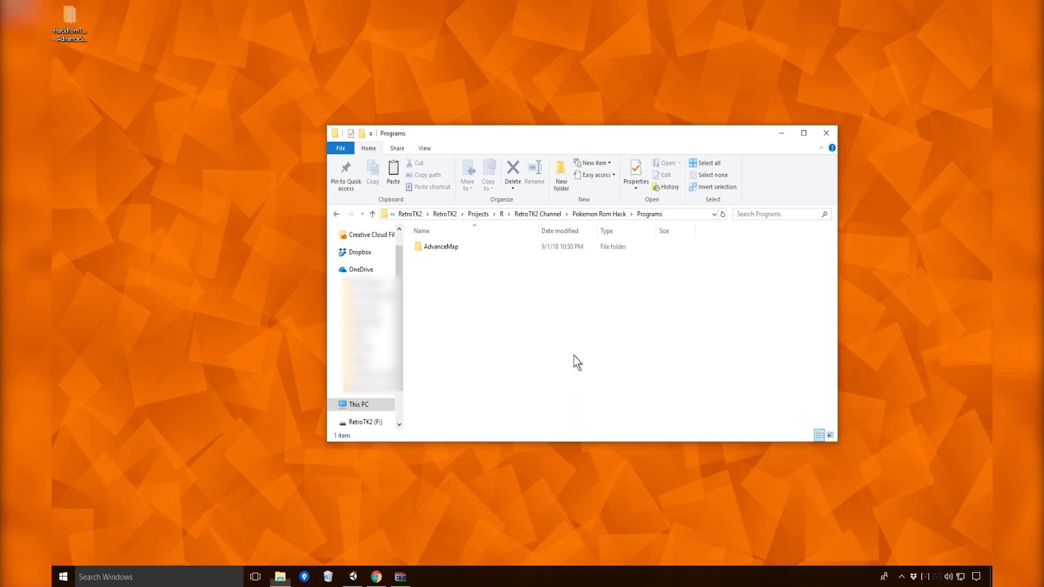
{"action": "right_click", "coordinate": [573, 357]}
{"action": "left_click", "coordinate": [501, 431]}
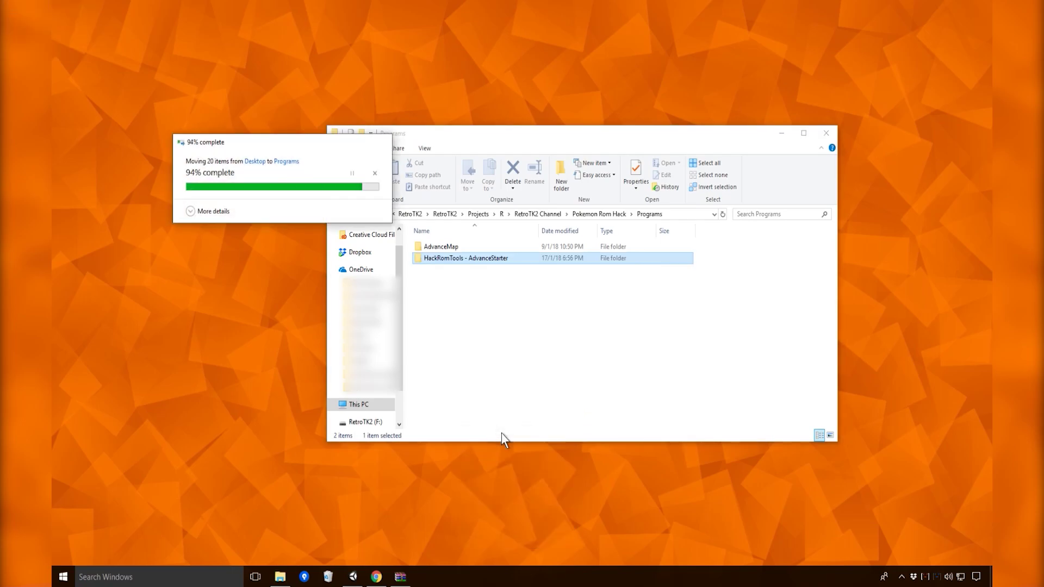
Step: Rename the moved folder to AdvanceStarter
{"action": "key", "text": "F2"}
{"action": "key", "text": "End"}
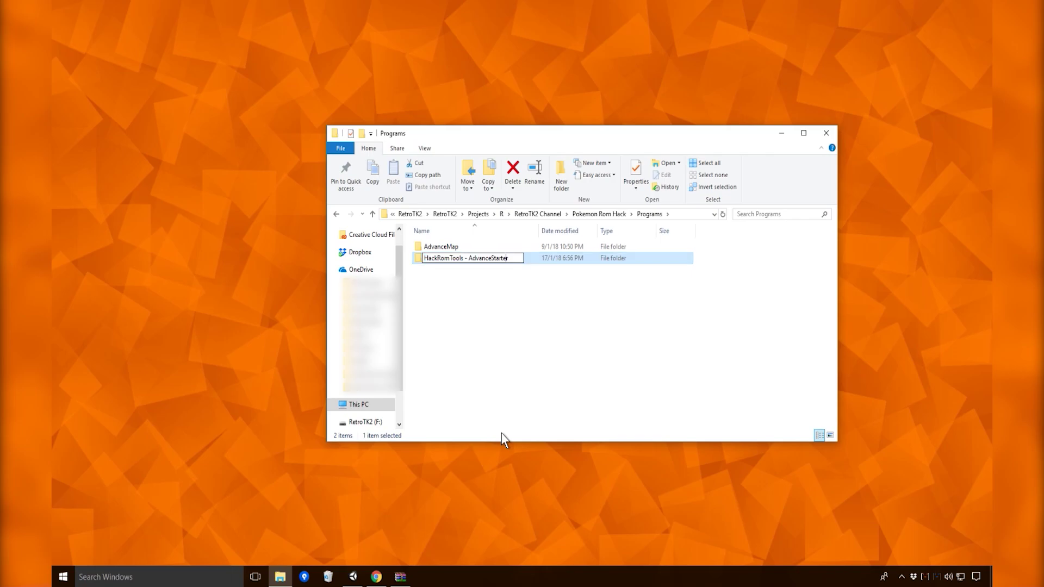
{"action": "key", "text": "BackSpace"}
{"action": "key", "text": "BackSpace"}
{"action": "key", "text": "BackSpace"}
{"action": "key", "text": "BackSpace"}
{"action": "key", "text": "BackSpace"}
{"action": "key", "text": "BackSpace"}
{"action": "key", "text": "BackSpace"}
{"action": "key", "text": "BackSpace"}
{"action": "key", "text": "BackSpace"}
{"action": "key", "text": "BackSpace"}
{"action": "key", "text": "BackSpace"}
{"action": "key", "text": "BackSpace"}
{"action": "key", "text": "BackSpace"}
{"action": "key", "text": "BackSpace"}
{"action": "key", "text": "BackSpace"}
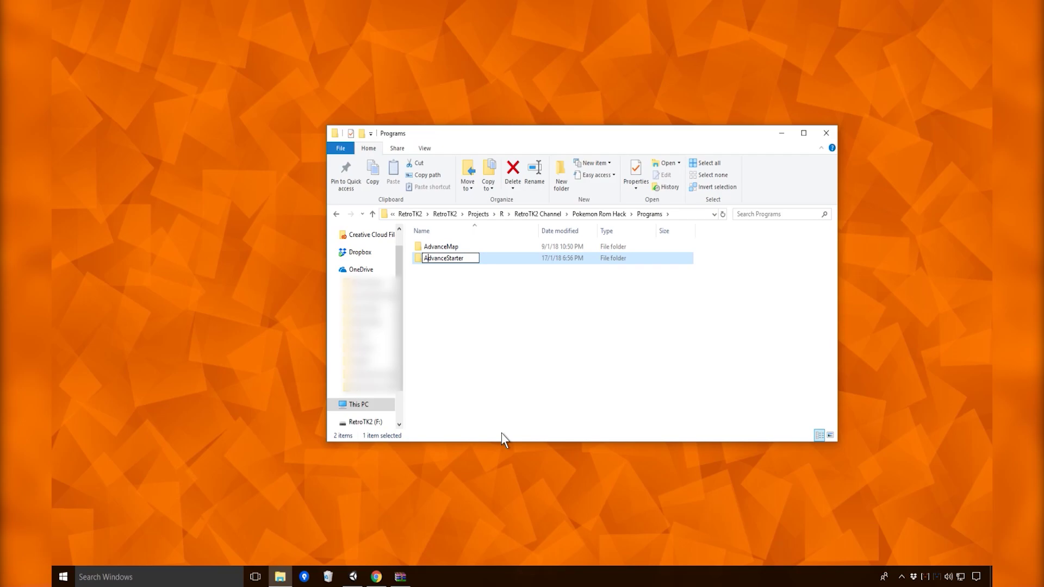
{"action": "left_click", "coordinate": [546, 402]}
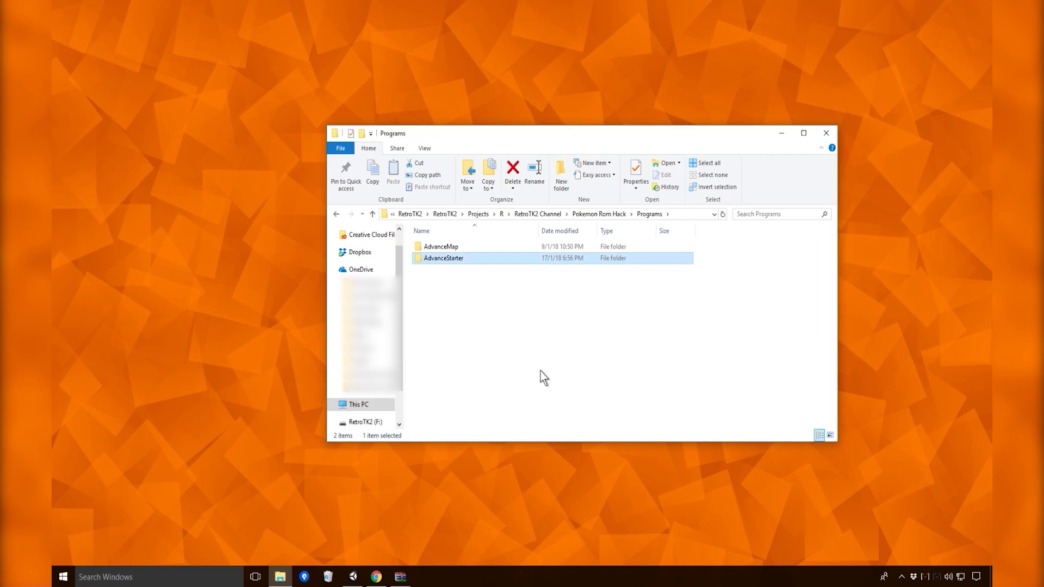
Step: Open the AdvanceStarter folder and run A-Starter.exe
{"action": "double_click", "coordinate": [473, 259]}
{"action": "left_click", "coordinate": [450, 259]}
{"action": "right_click", "coordinate": [449, 257]}
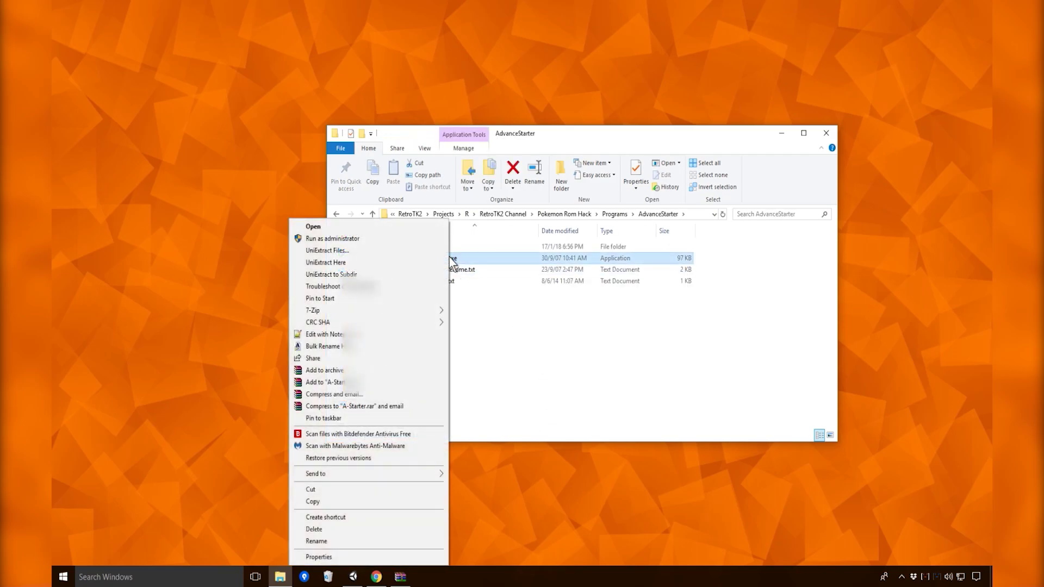
{"action": "left_click", "coordinate": [395, 225]}
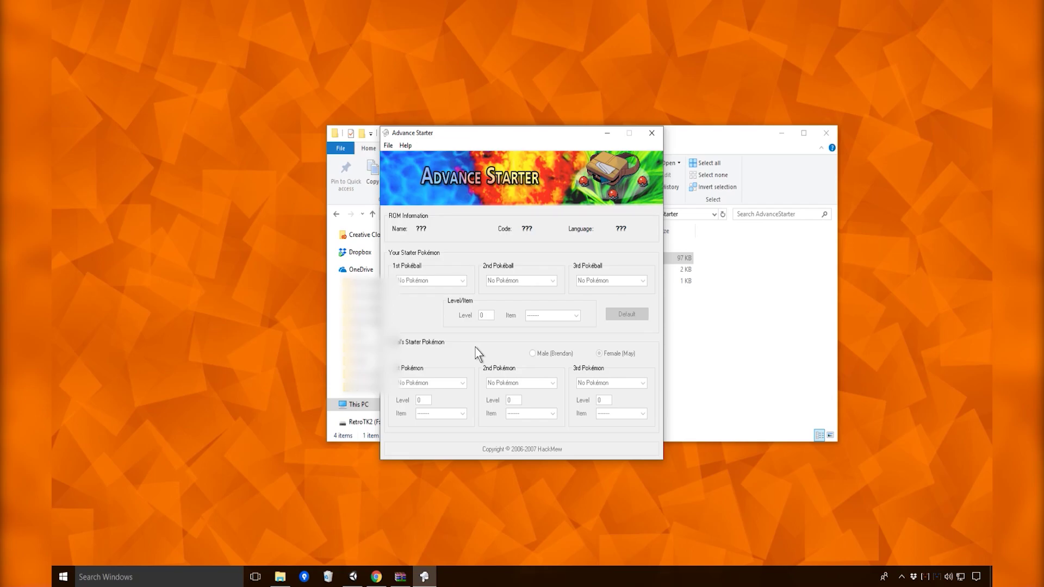
Step: Start opening a ROM and copy the path of the Pokemon-Fire-Red-Version-Hacked folder inside Pokemon Rom Hack's ROM folder
{"action": "left_click", "coordinate": [384, 146]}
{"action": "left_click", "coordinate": [373, 156]}
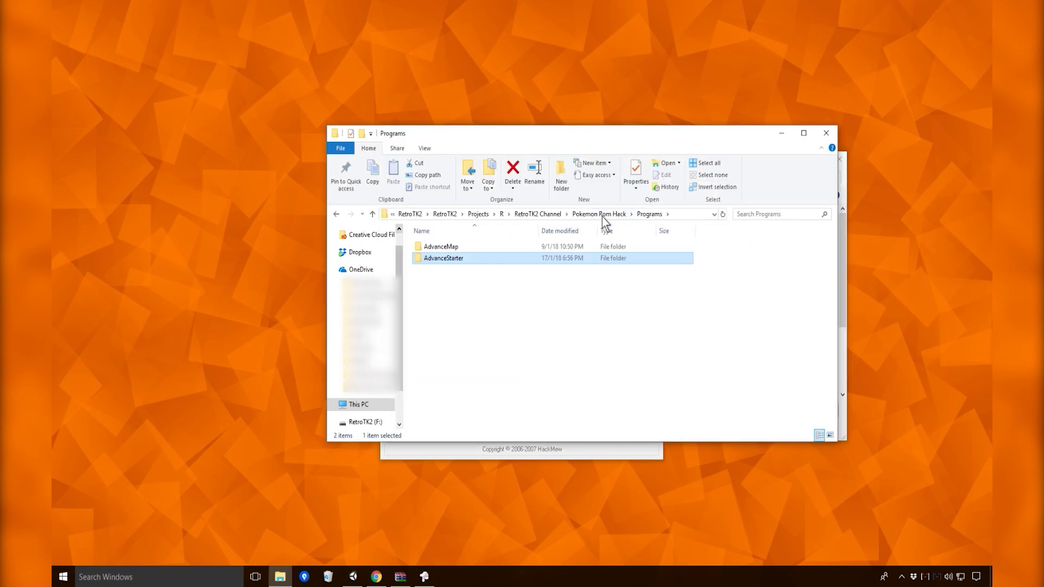
{"action": "left_click", "coordinate": [602, 217]}
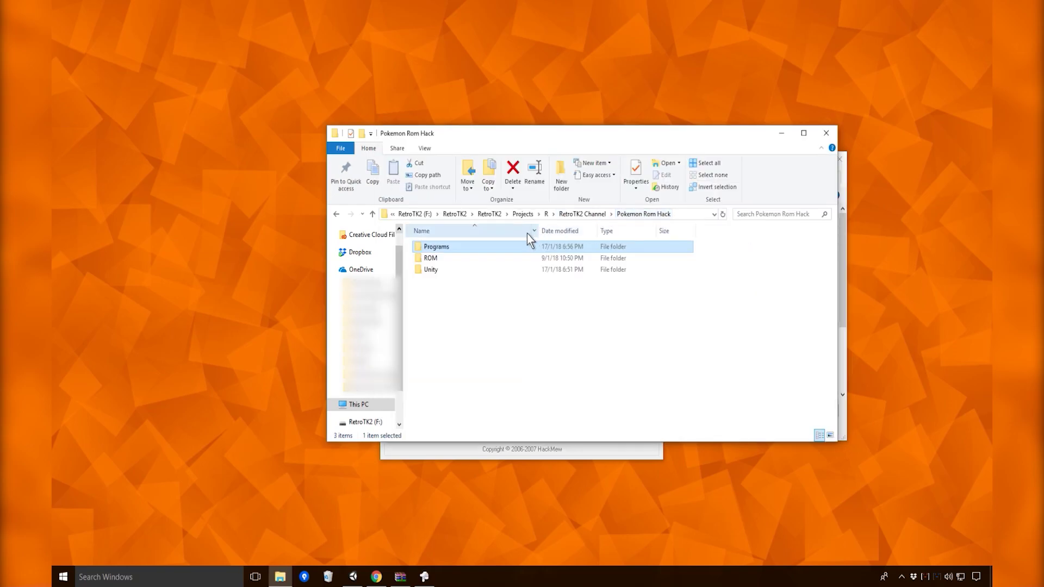
{"action": "double_click", "coordinate": [463, 256]}
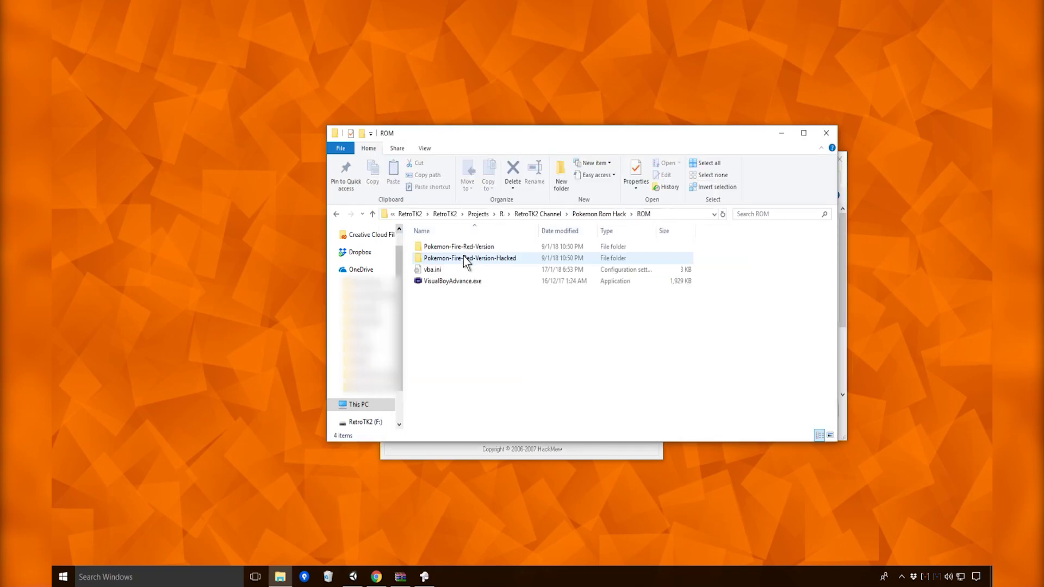
{"action": "double_click", "coordinate": [492, 258]}
{"action": "left_click", "coordinate": [699, 214]}
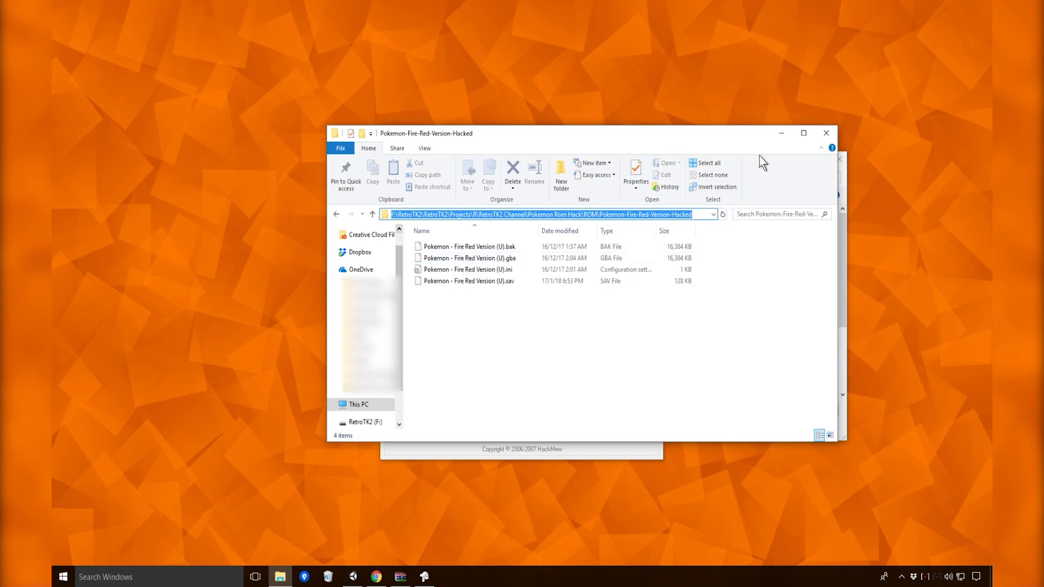
Step: Go to the copied Pokemon-Fire-Red-Version-Hacked path in the ROM opening dialog and open Pokemon - Fire Red Version (U).gba
{"action": "left_click", "coordinate": [782, 133]}
{"action": "left_click", "coordinate": [563, 178]}
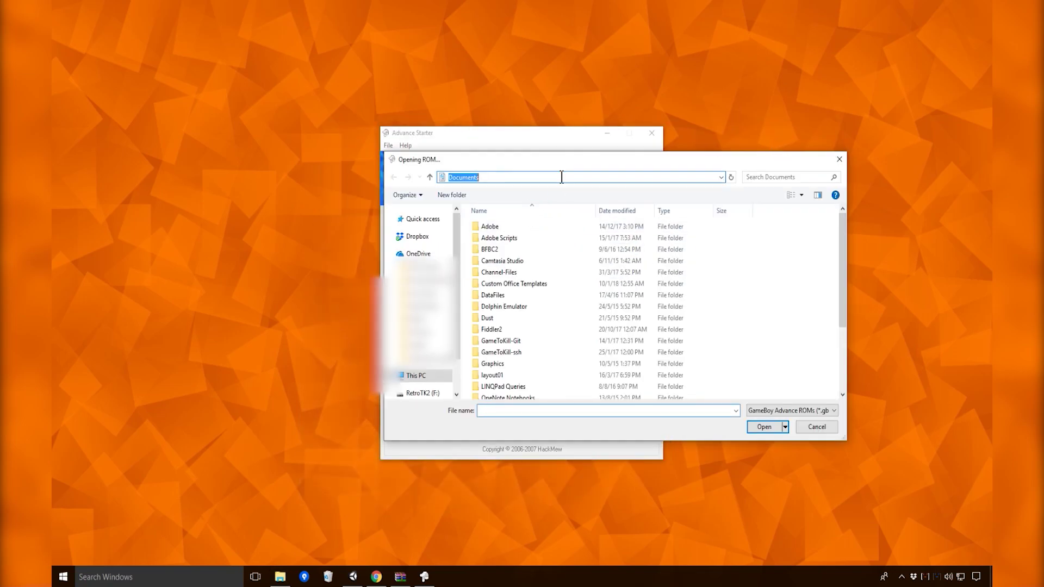
{"action": "key", "text": "ctrl+v"}
{"action": "key", "text": "Return"}
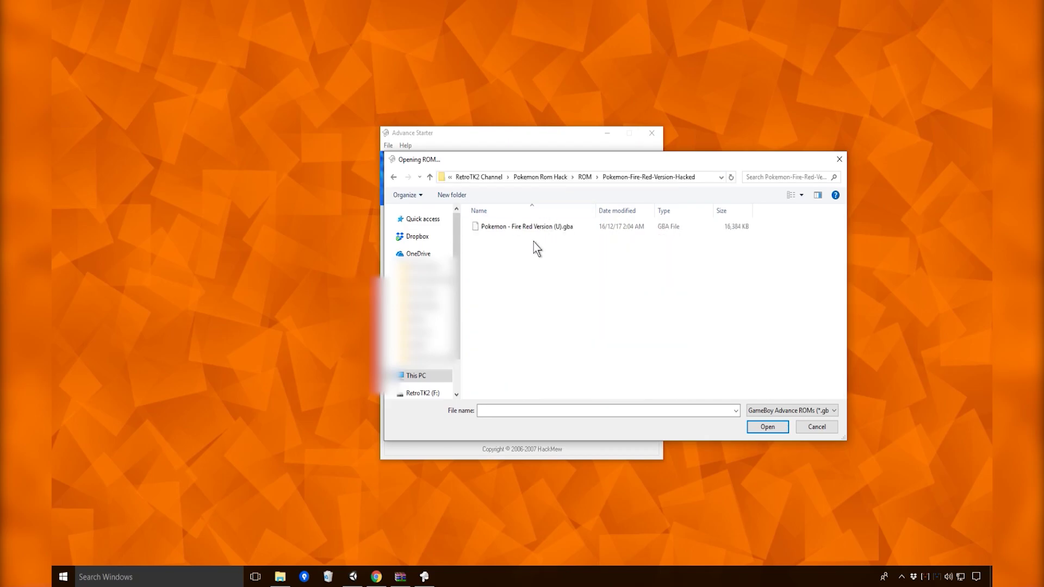
{"action": "left_click", "coordinate": [560, 227]}
{"action": "left_click", "coordinate": [767, 427]}
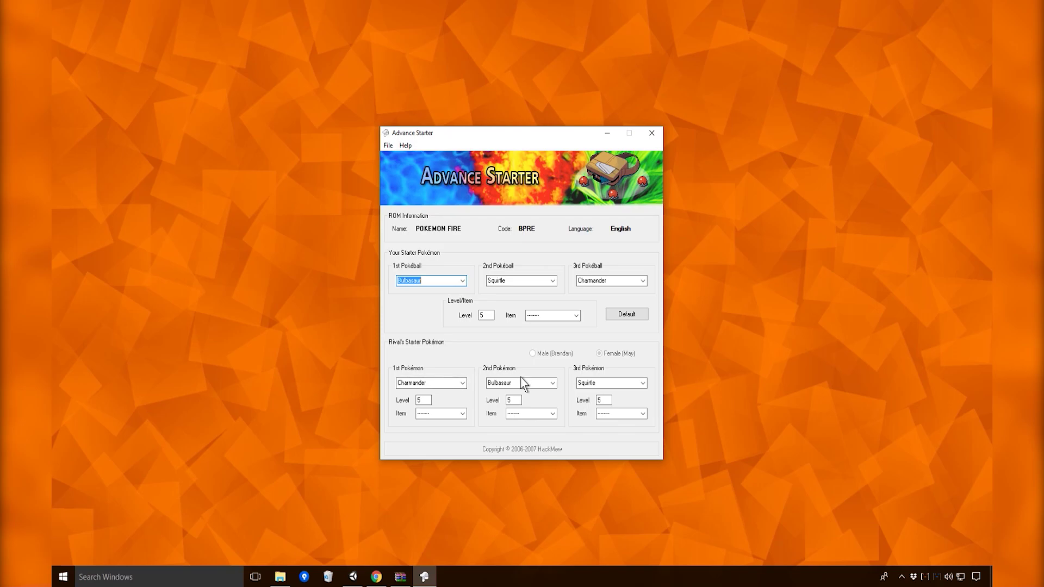
{"action": "left_click", "coordinate": [550, 315]}
{"action": "left_click", "coordinate": [576, 315]}
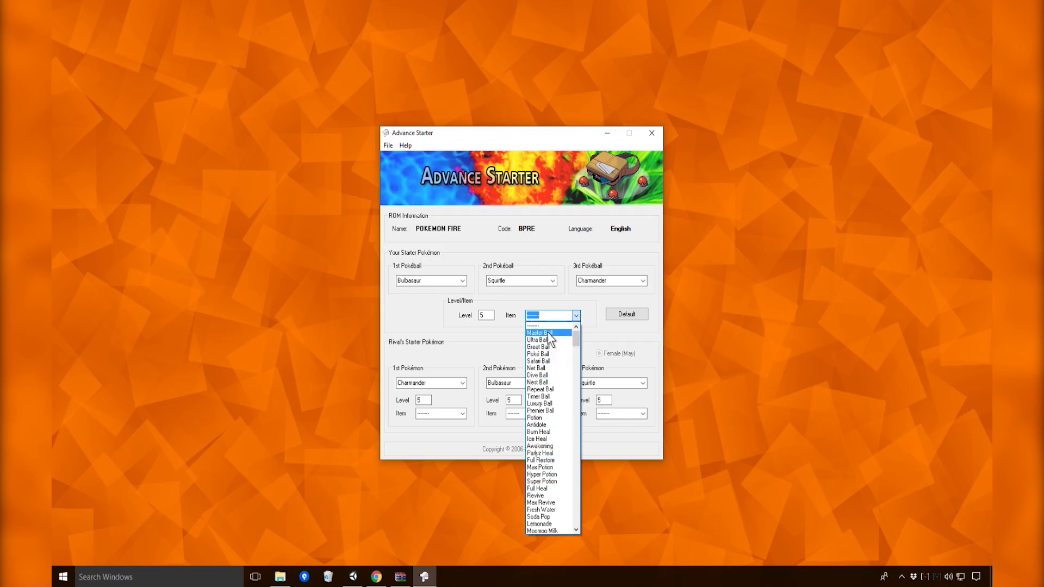
{"action": "left_click", "coordinate": [481, 315]}
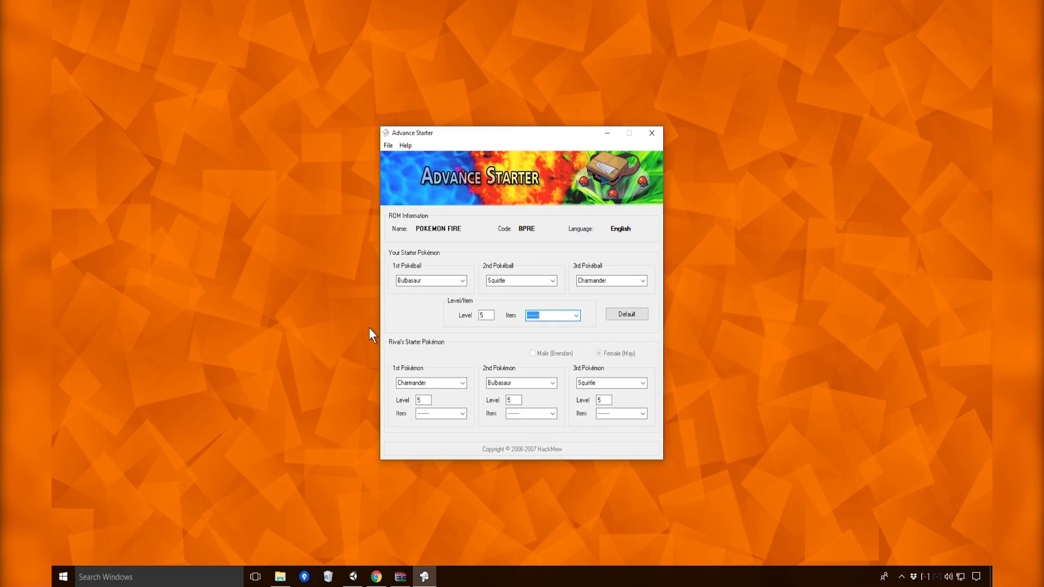
Step: Set the player's starter Pokémon to Venusaur in the 1st Pokéball, Blastoise in the 2nd and Charizard in the 3rd
{"action": "left_click", "coordinate": [463, 280]}
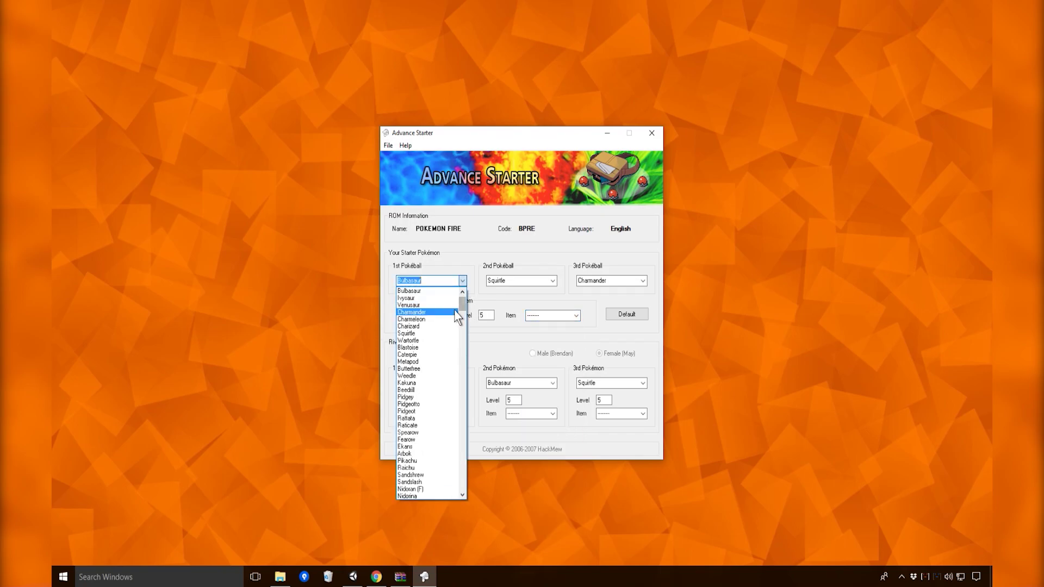
{"action": "left_click", "coordinate": [455, 305]}
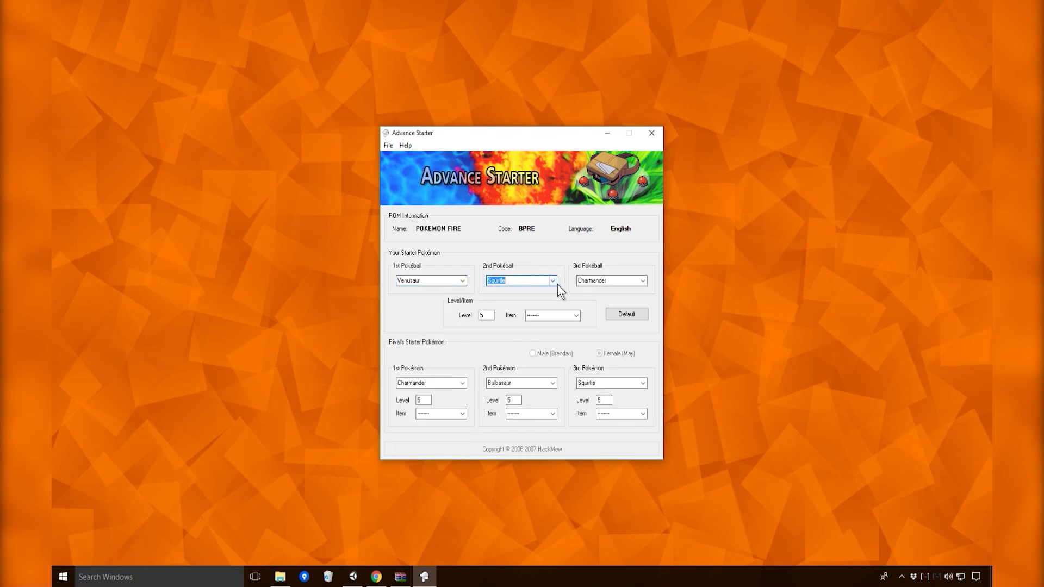
{"action": "left_click", "coordinate": [552, 281]}
{"action": "left_click", "coordinate": [537, 306]}
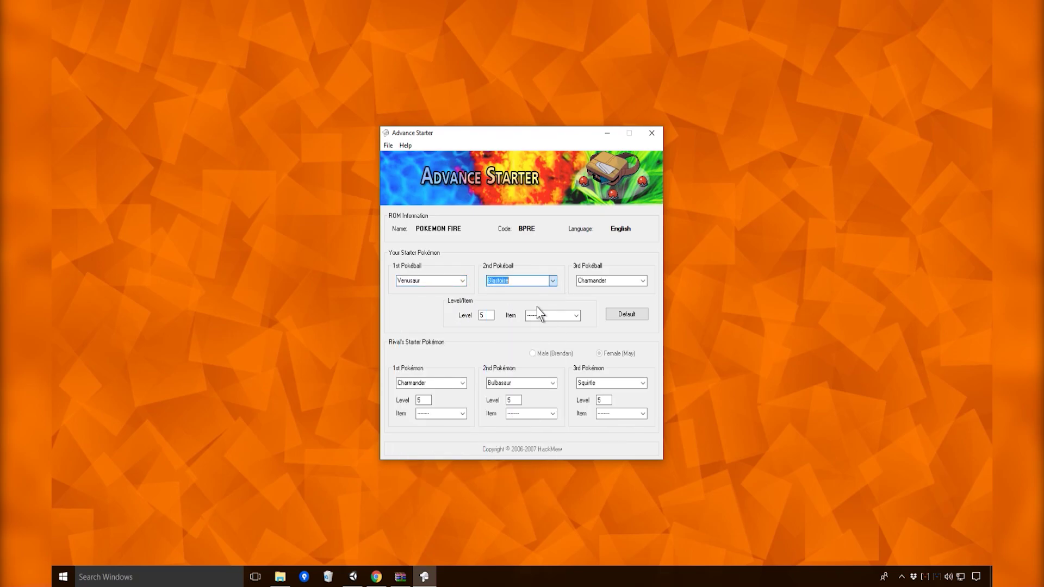
{"action": "left_click", "coordinate": [626, 279]}
{"action": "left_click", "coordinate": [643, 281]}
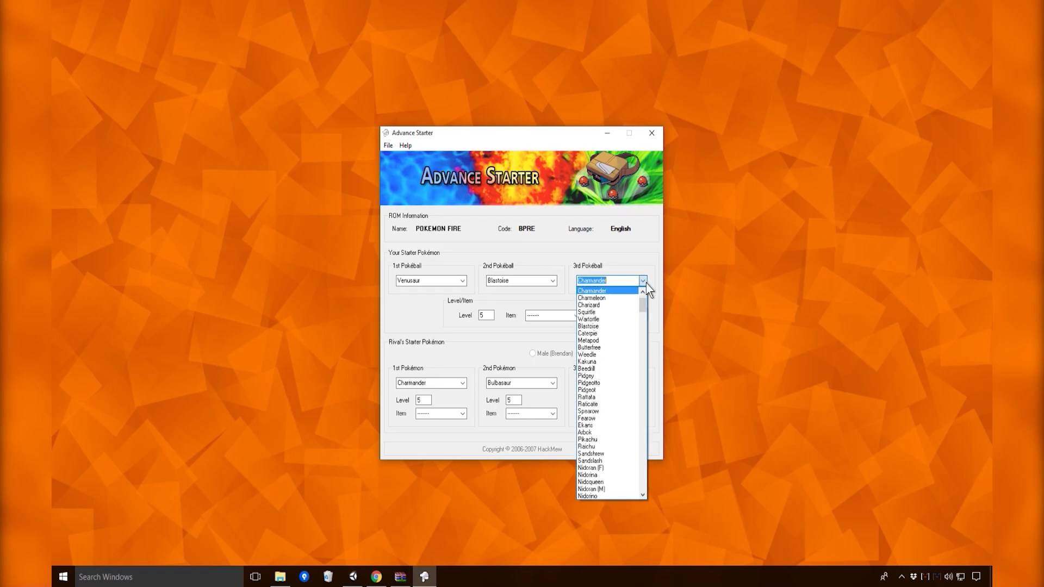
{"action": "left_click", "coordinate": [623, 305]}
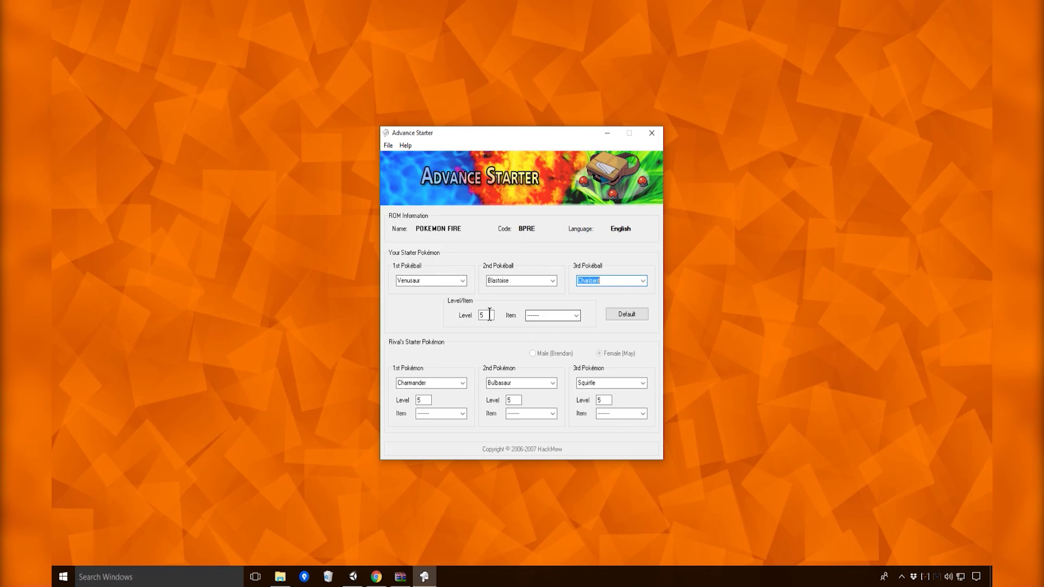
Step: Set the player's starter Pokémon to level 36 with a Master Ball as the held item
{"action": "key", "text": "Tab"}
{"action": "left_click", "coordinate": [575, 315]}
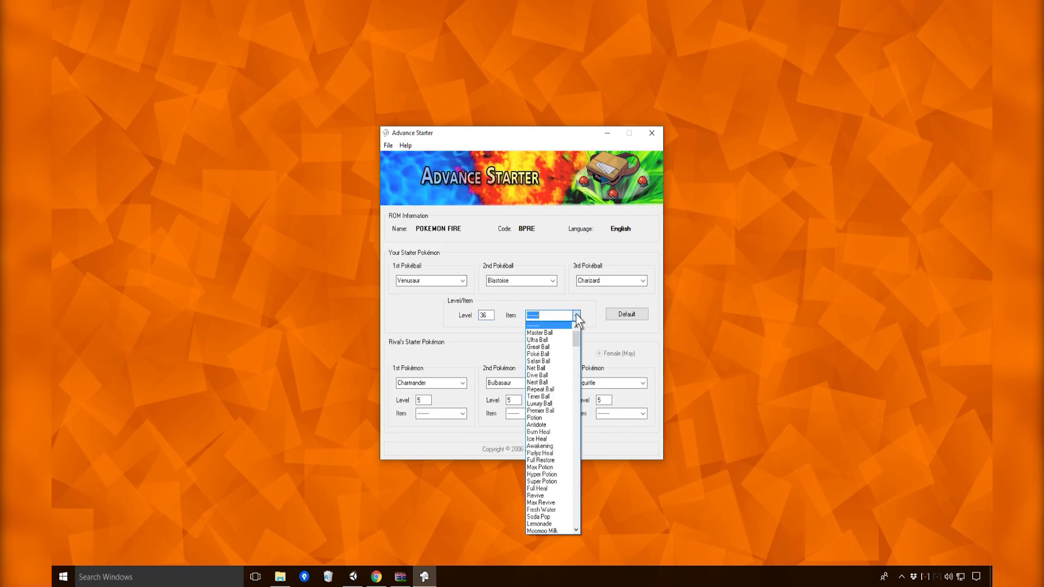
{"action": "left_click", "coordinate": [553, 334]}
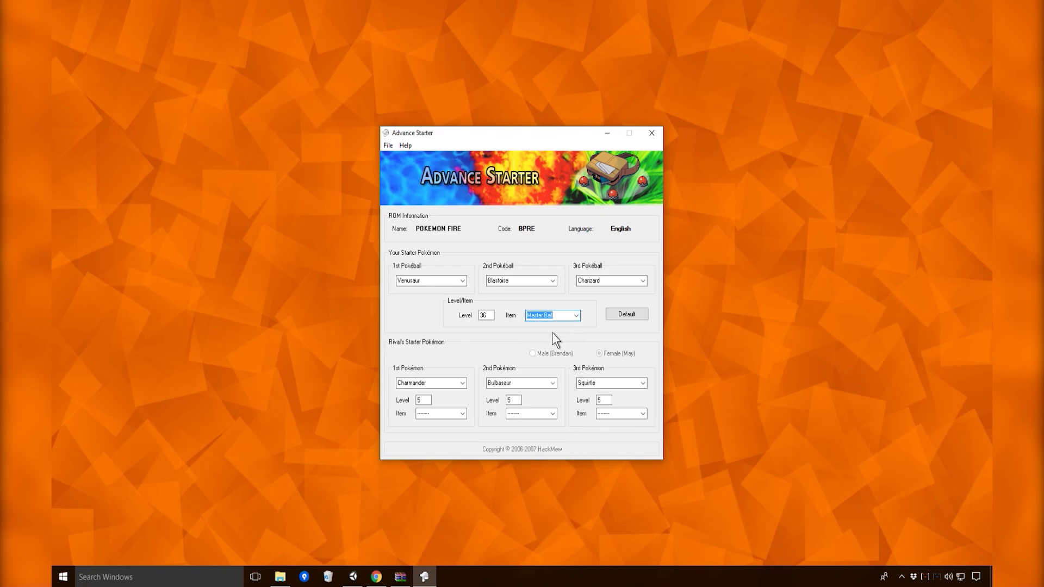
Step: Examine the Pokémon available for the rival's 1st Pokémon without choosing a different one
{"action": "left_click", "coordinate": [463, 384]}
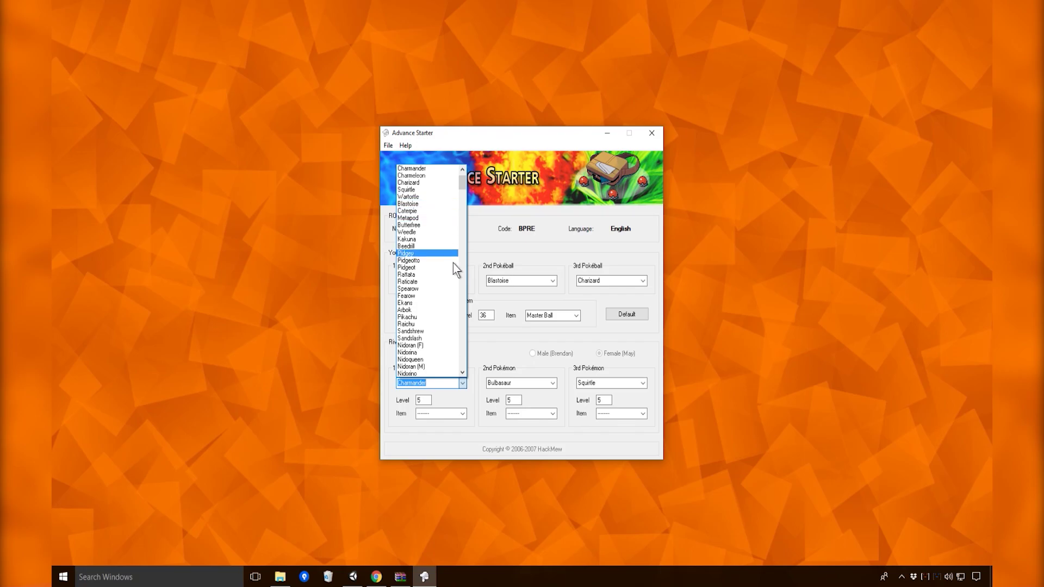
{"action": "scroll", "coordinate": [458, 287], "scroll_direction": "down", "scroll_amount": 2}
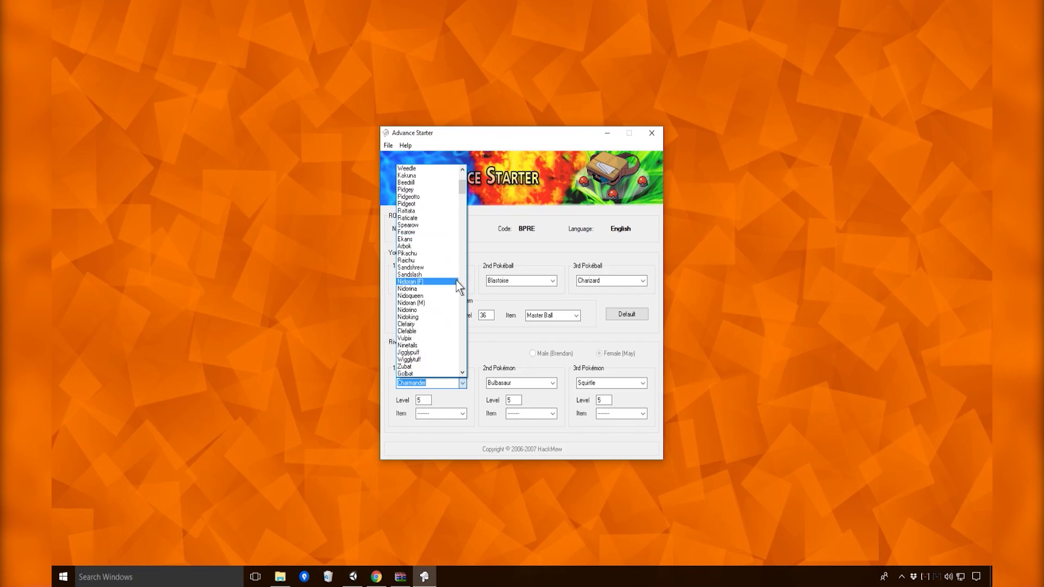
{"action": "scroll", "coordinate": [429, 318], "scroll_direction": "down", "scroll_amount": 2}
{"action": "scroll", "coordinate": [429, 318], "scroll_direction": "down", "scroll_amount": 1}
{"action": "left_click", "coordinate": [490, 344]}
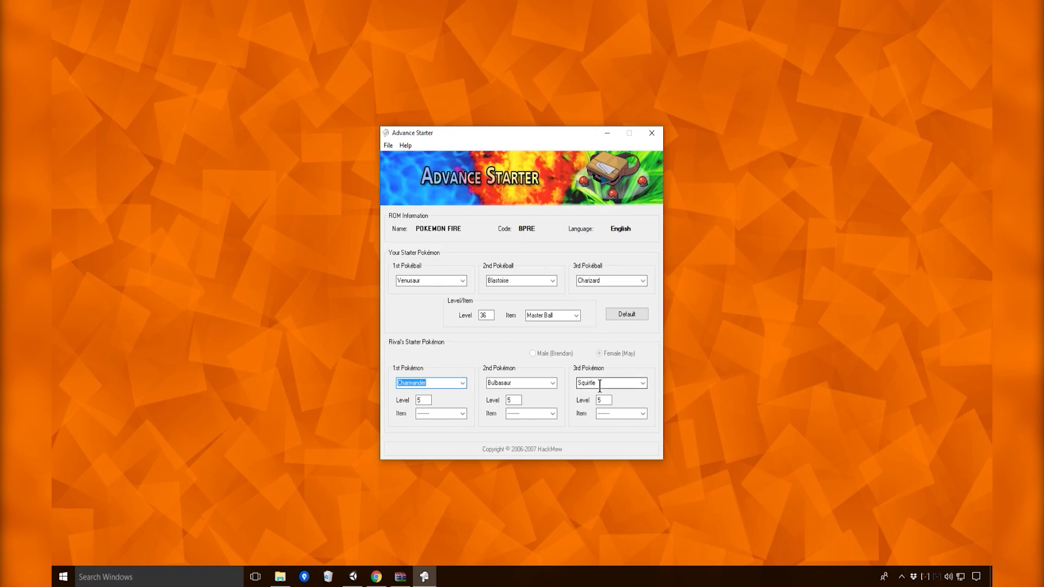
{"action": "left_click", "coordinate": [463, 383]}
{"action": "scroll", "coordinate": [432, 313], "scroll_direction": "down", "scroll_amount": 6}
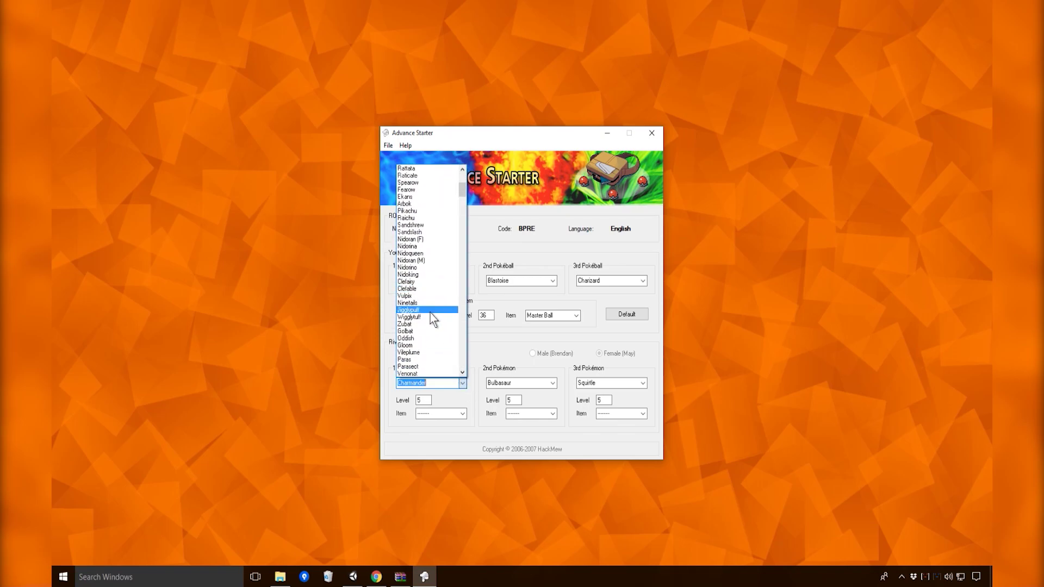
{"action": "scroll", "coordinate": [433, 319], "scroll_direction": "down", "scroll_amount": 11}
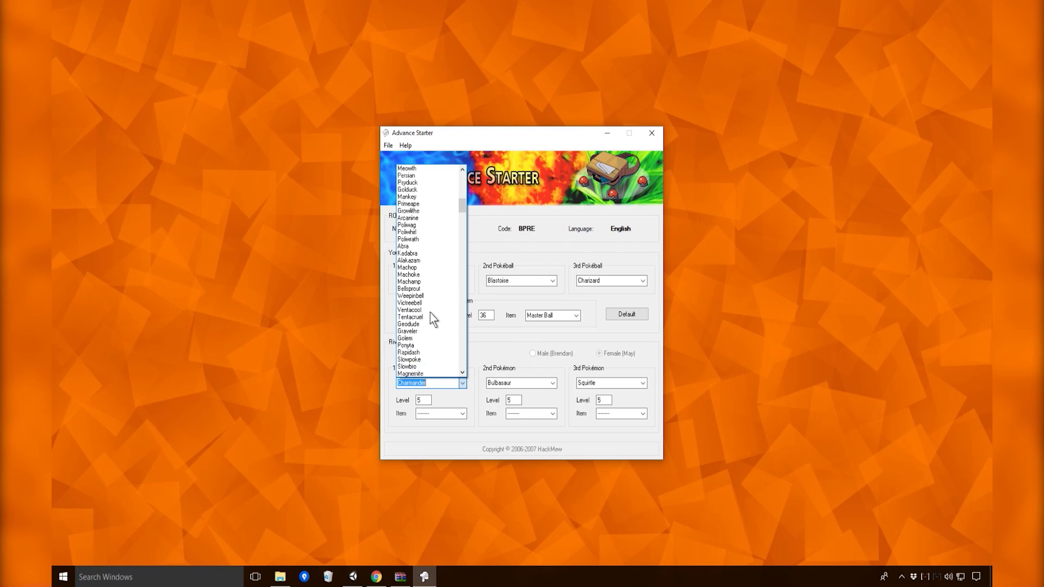
{"action": "scroll", "coordinate": [432, 319], "scroll_direction": "down", "scroll_amount": 5}
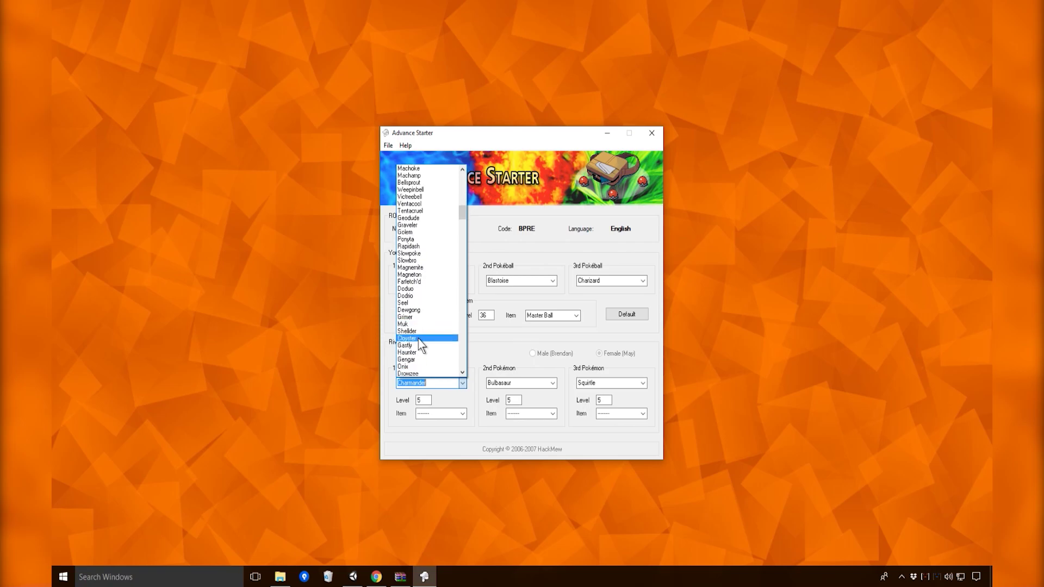
{"action": "left_click", "coordinate": [539, 375]}
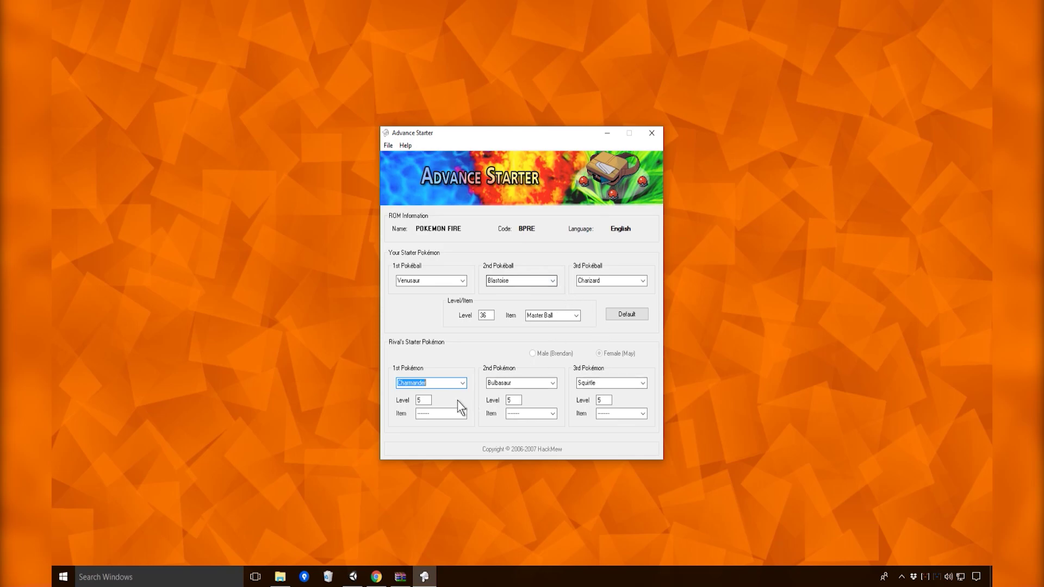
{"action": "left_click", "coordinate": [462, 383]}
{"action": "scroll", "coordinate": [460, 348], "scroll_direction": "down", "scroll_amount": 6}
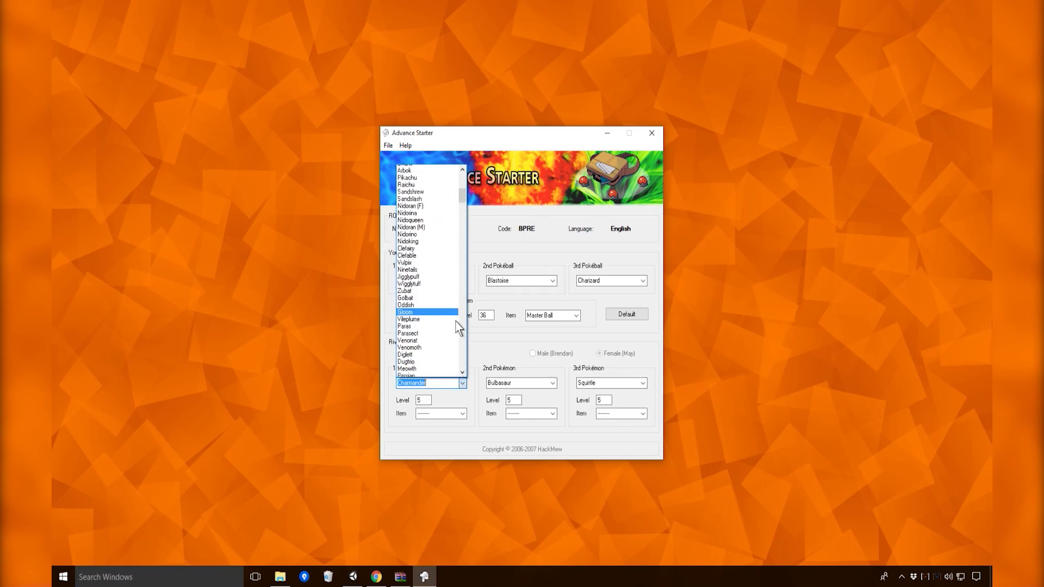
{"action": "scroll", "coordinate": [457, 324], "scroll_direction": "down", "scroll_amount": 9}
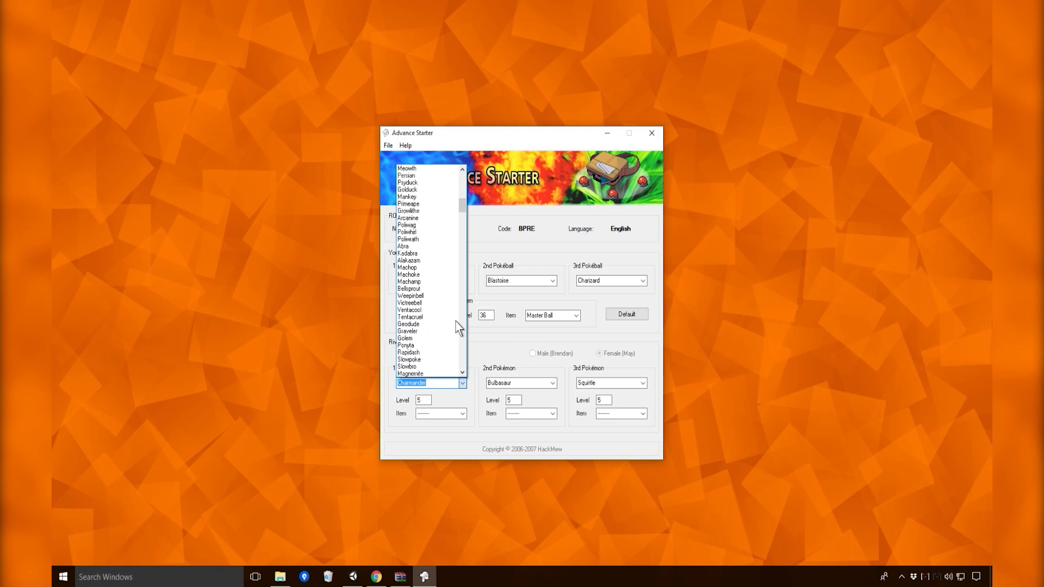
{"action": "scroll", "coordinate": [457, 328], "scroll_direction": "down", "scroll_amount": 4}
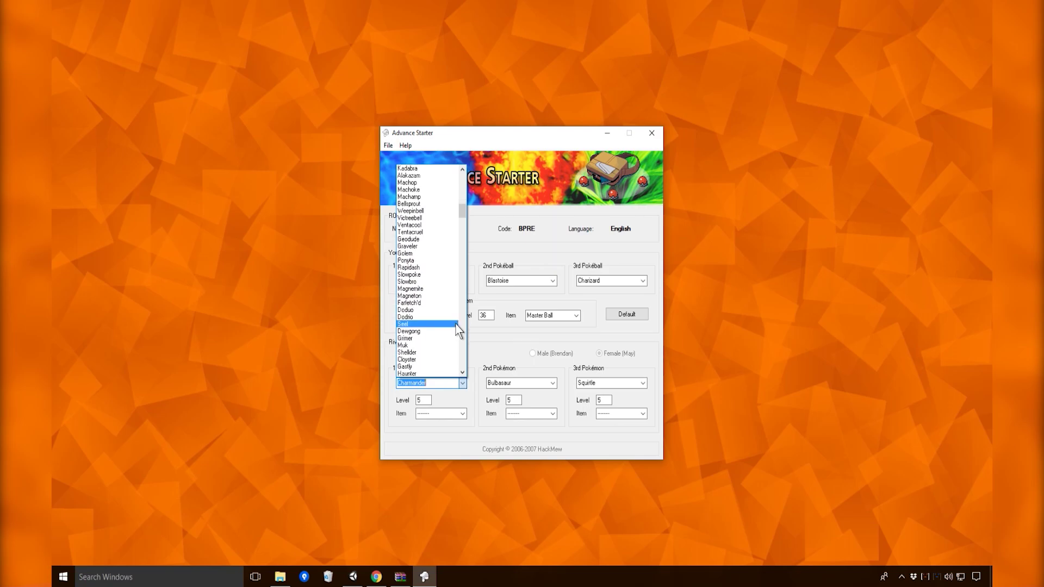
{"action": "left_click", "coordinate": [527, 351]}
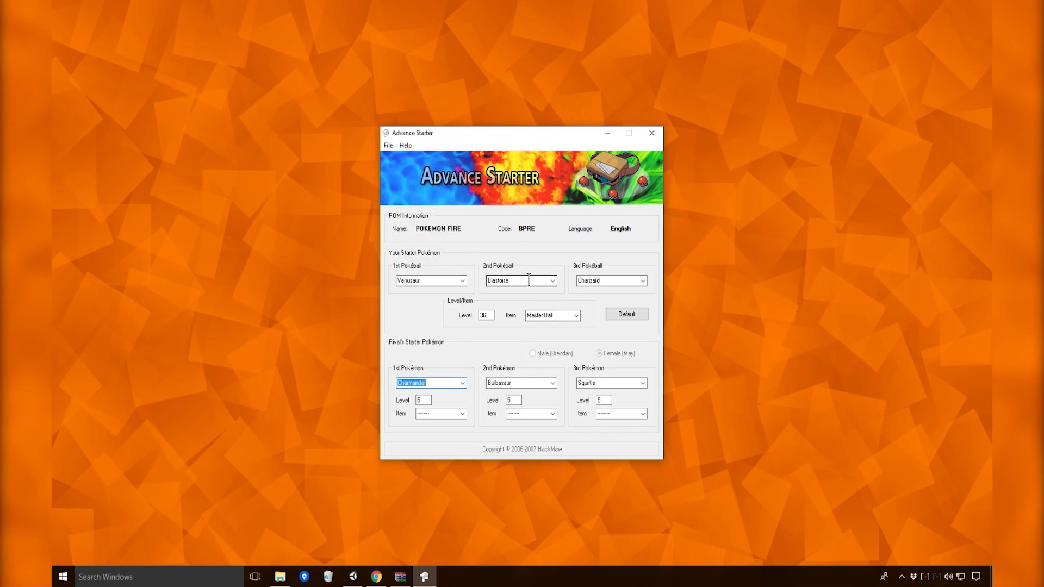
{"action": "left_click", "coordinate": [514, 383]}
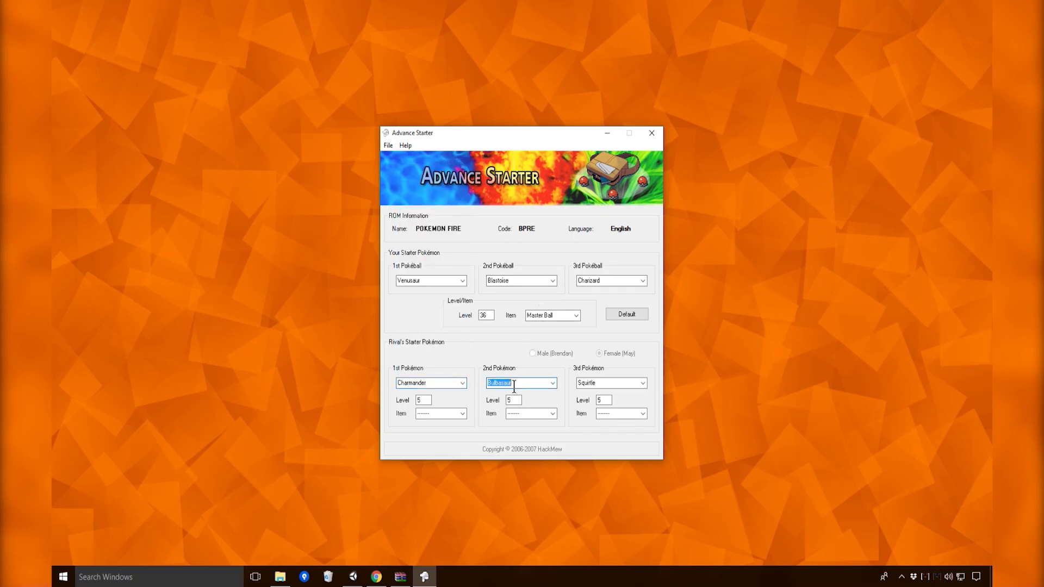
{"action": "left_click", "coordinate": [552, 383]}
{"action": "scroll", "coordinate": [541, 350], "scroll_direction": "down", "scroll_amount": 2}
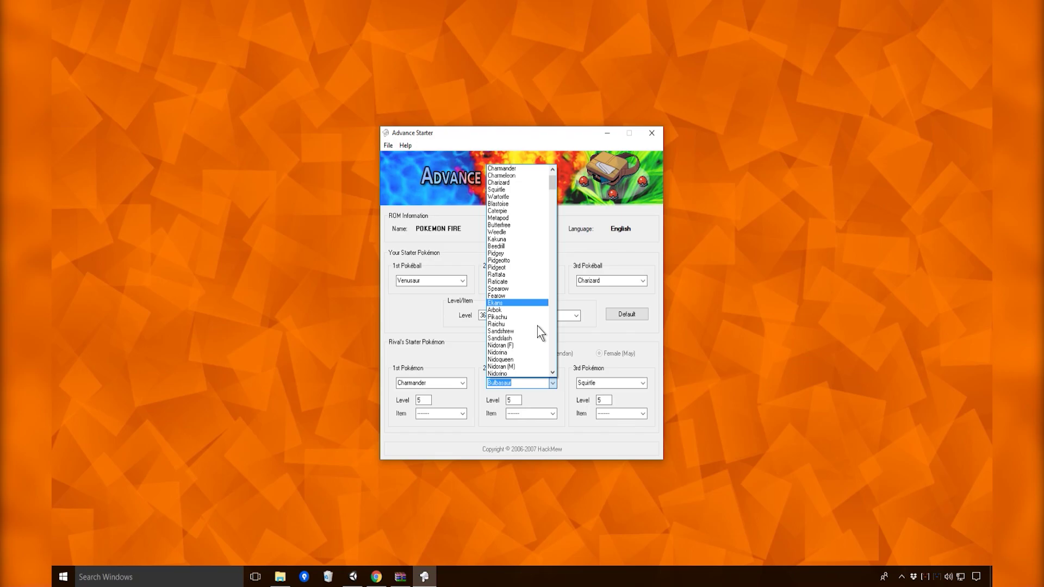
{"action": "left_click", "coordinate": [464, 361]}
Step: Set the rival's 2nd Pokémon to Jolteon
{"action": "left_click", "coordinate": [538, 383]}
{"action": "left_click", "coordinate": [551, 384]}
{"action": "scroll", "coordinate": [532, 350], "scroll_direction": "down", "scroll_amount": 5}
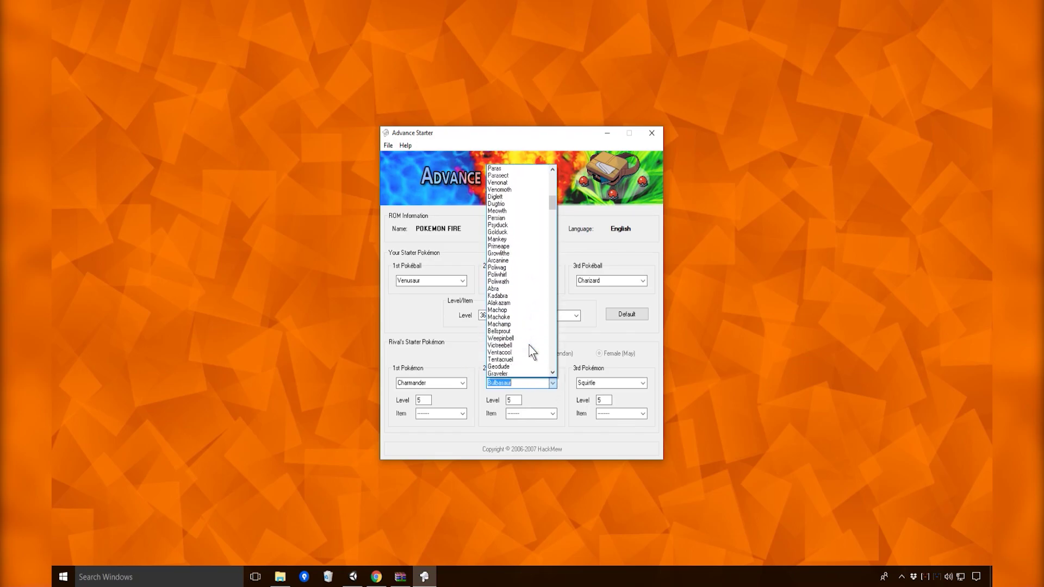
{"action": "scroll", "coordinate": [531, 349], "scroll_direction": "down", "scroll_amount": 7}
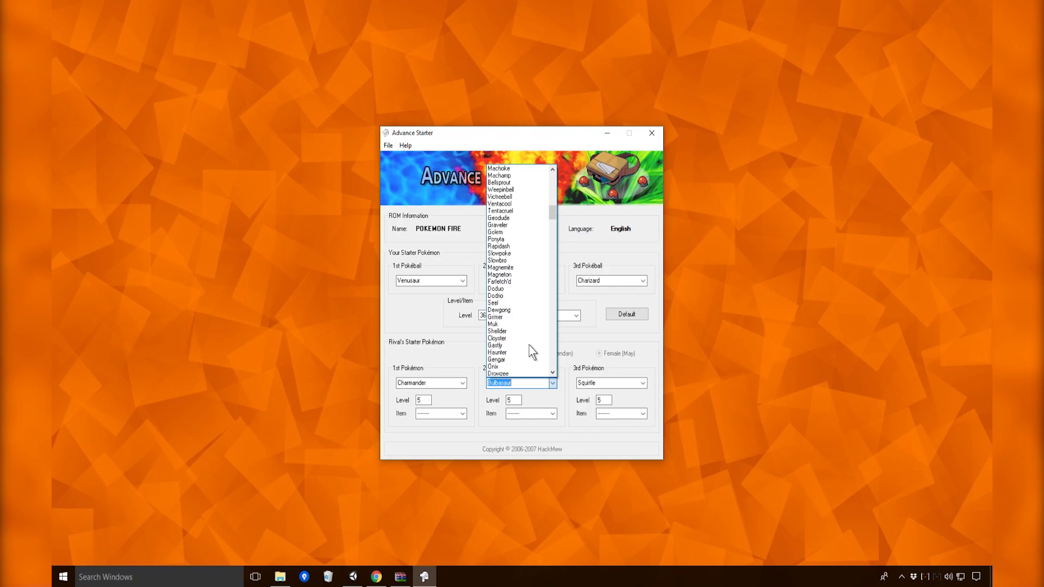
{"action": "scroll", "coordinate": [531, 352], "scroll_direction": "down", "scroll_amount": 5}
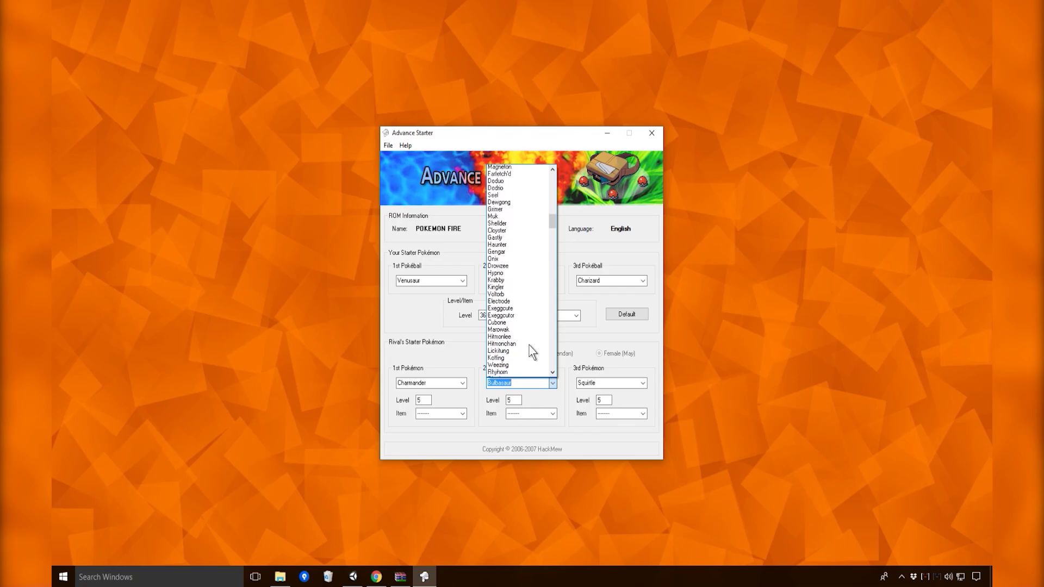
{"action": "scroll", "coordinate": [532, 352], "scroll_direction": "down", "scroll_amount": 5}
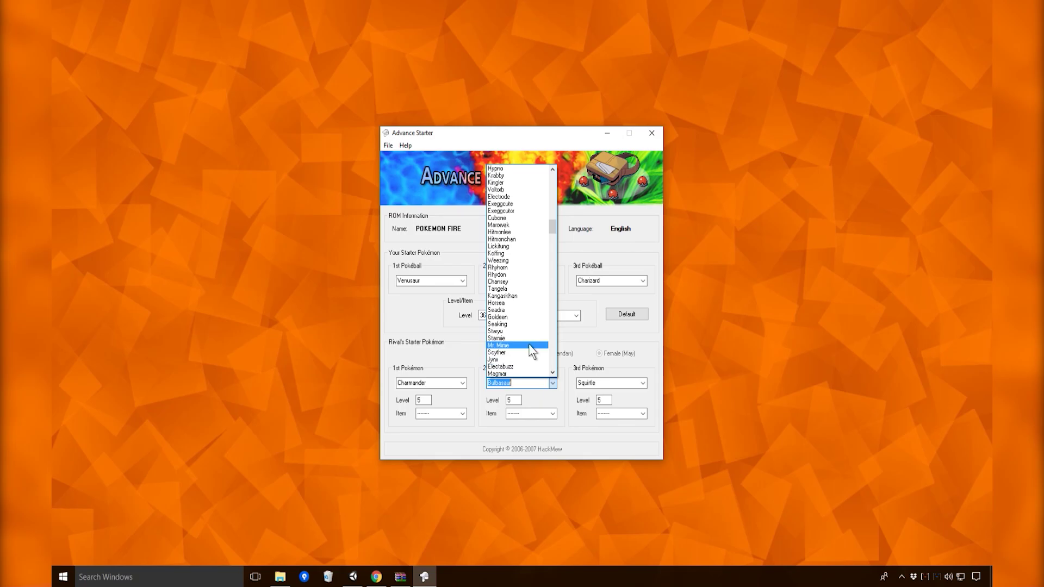
{"action": "scroll", "coordinate": [531, 351], "scroll_direction": "down", "scroll_amount": 2}
{"action": "scroll", "coordinate": [531, 352], "scroll_direction": "down", "scroll_amount": 4}
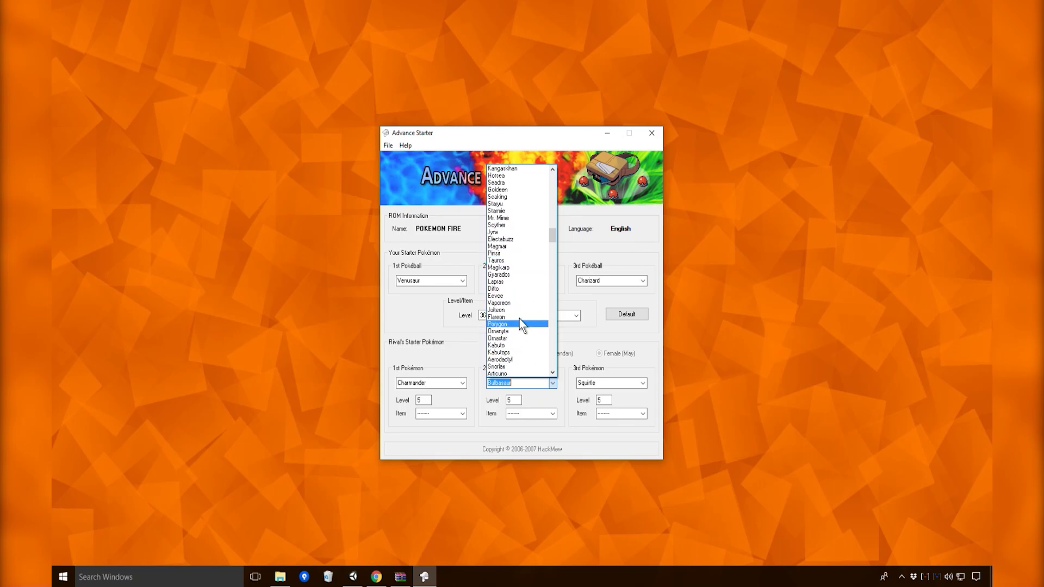
{"action": "left_click", "coordinate": [509, 310]}
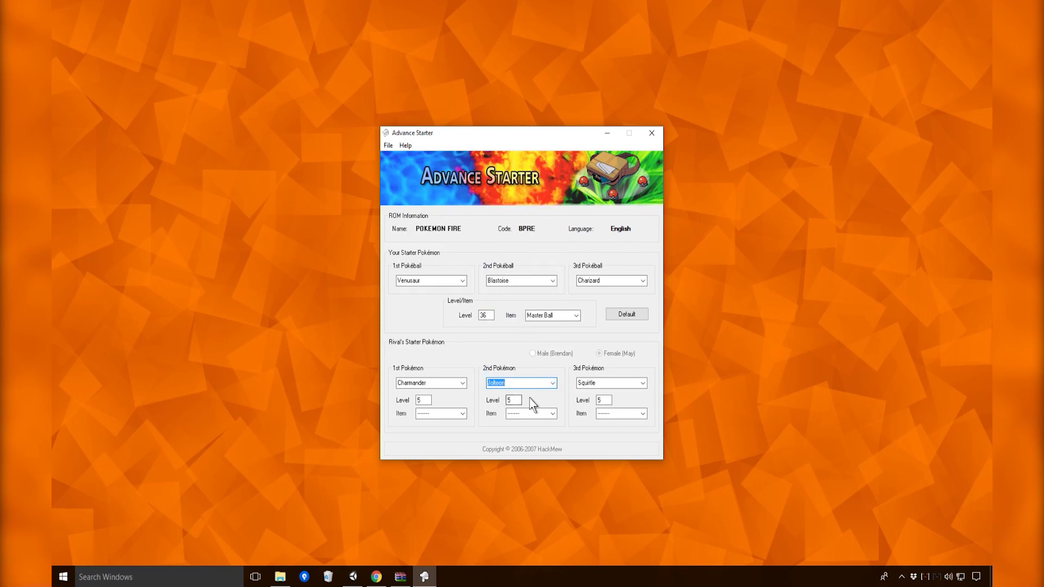
Step: Set the level of the rival's 2nd Pokémon, Jolteon, to 36
{"action": "left_click", "coordinate": [520, 397]}
{"action": "type", "text": "36"}
{"action": "left_click", "coordinate": [644, 384]}
{"action": "left_click", "coordinate": [644, 384]}
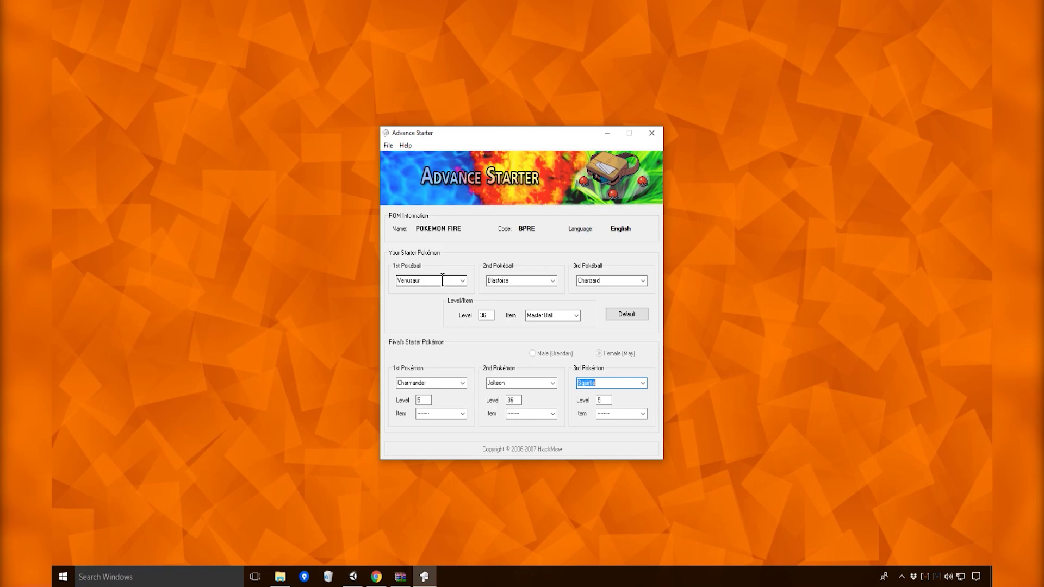
Step: Set the rival's 1st Pokémon to Flareon
{"action": "left_click", "coordinate": [462, 384]}
{"action": "scroll", "coordinate": [439, 298], "scroll_direction": "down", "scroll_amount": 3}
{"action": "scroll", "coordinate": [444, 308], "scroll_direction": "down", "scroll_amount": 20}
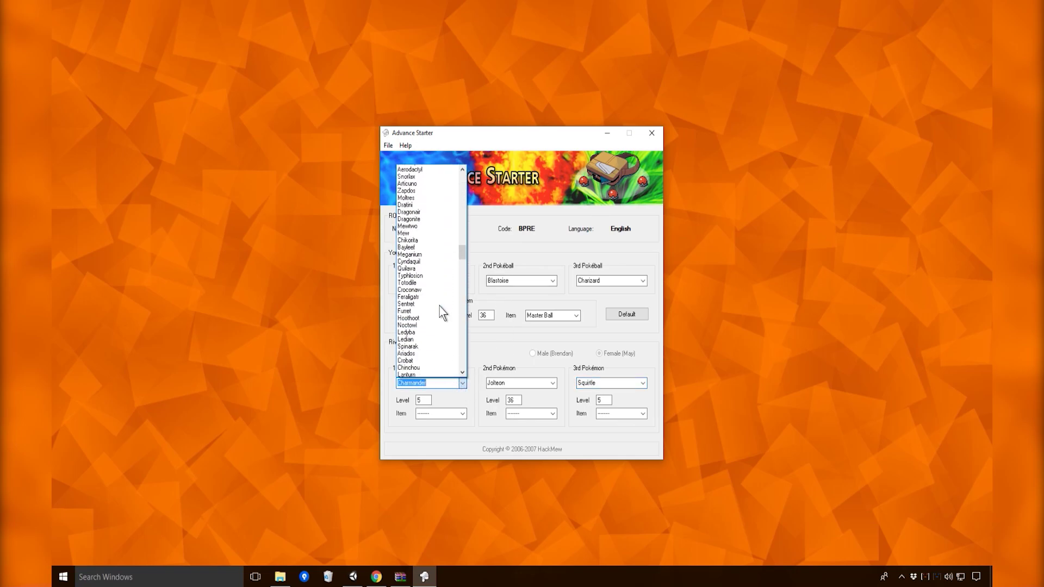
{"action": "scroll", "coordinate": [443, 313], "scroll_direction": "down", "scroll_amount": 14}
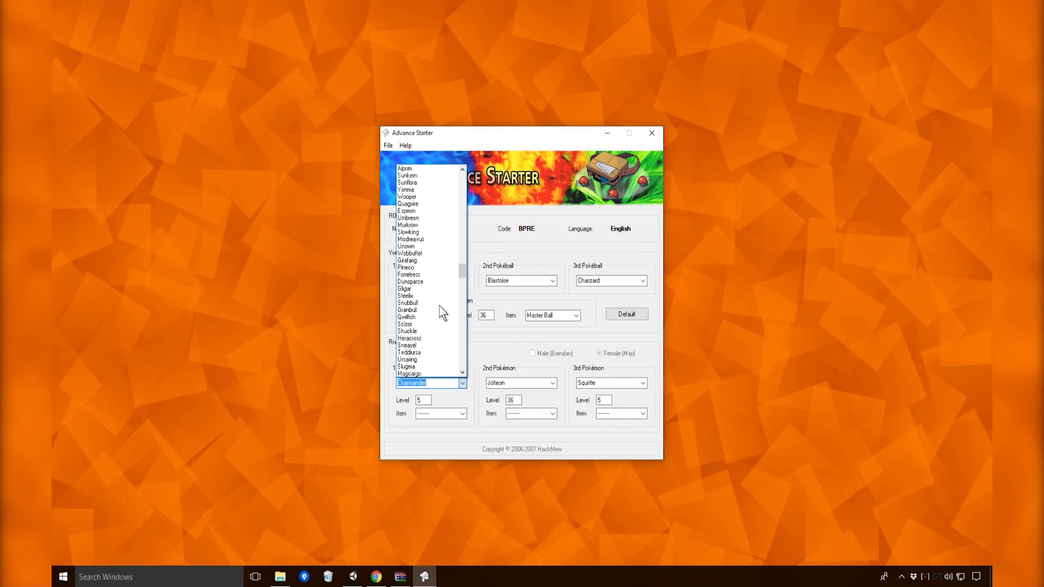
{"action": "scroll", "coordinate": [442, 314], "scroll_direction": "down", "scroll_amount": 13}
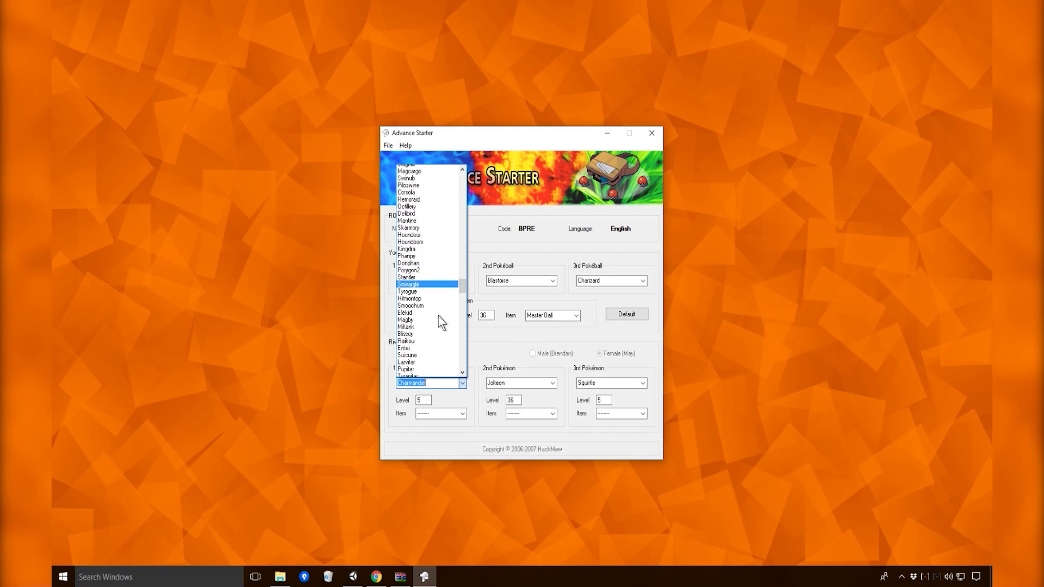
{"action": "scroll", "coordinate": [438, 317], "scroll_direction": "up", "scroll_amount": 3}
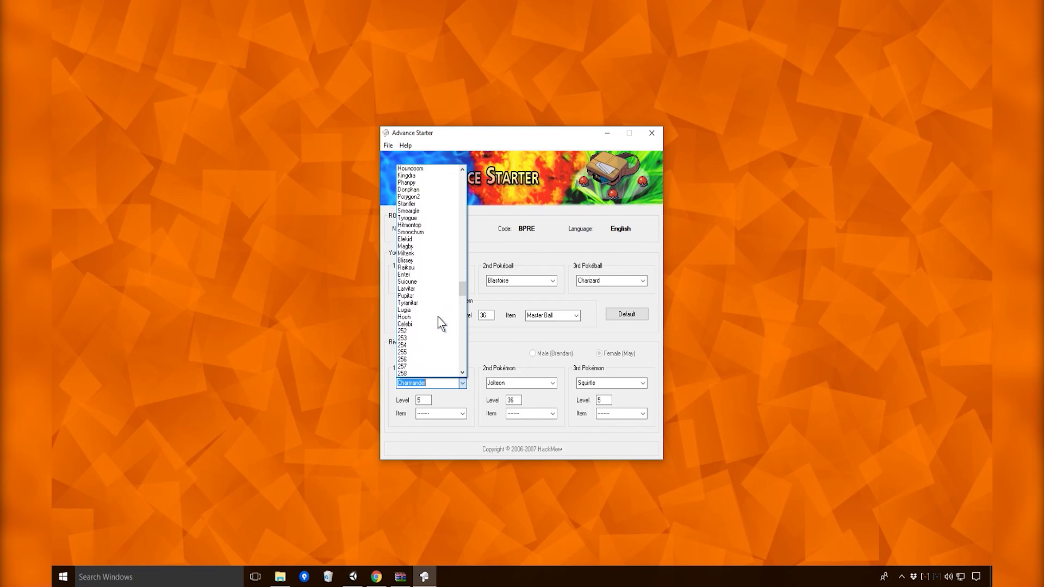
{"action": "scroll", "coordinate": [439, 322], "scroll_direction": "up", "scroll_amount": 4}
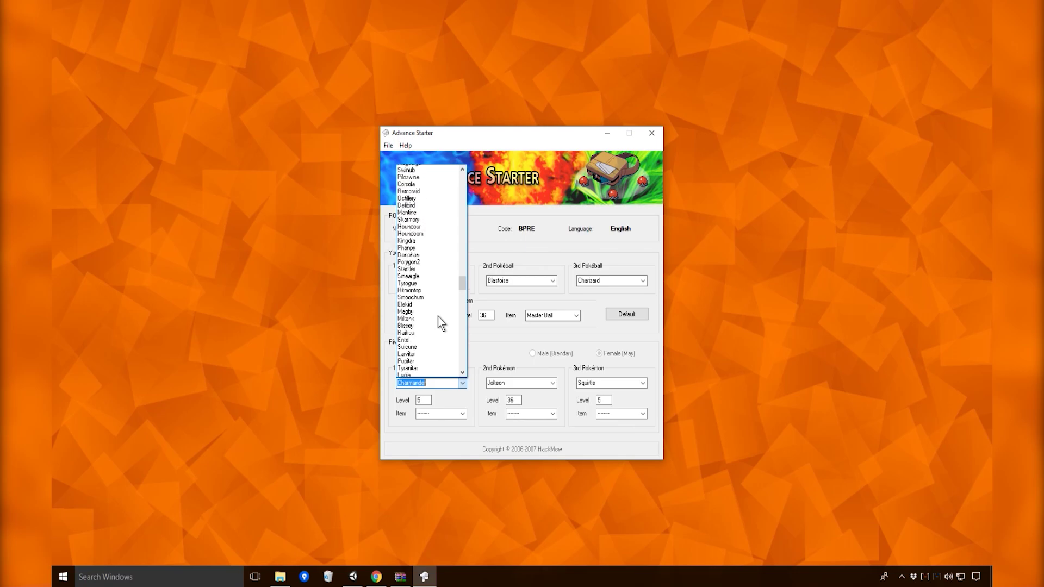
{"action": "scroll", "coordinate": [441, 224], "scroll_direction": "up", "scroll_amount": 11}
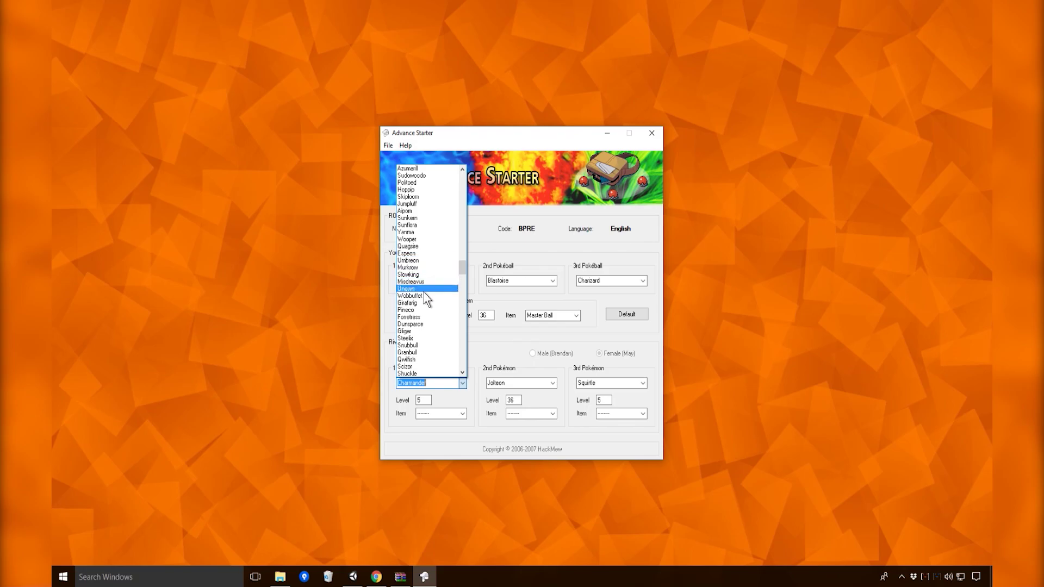
{"action": "scroll", "coordinate": [430, 327], "scroll_direction": "up", "scroll_amount": 5}
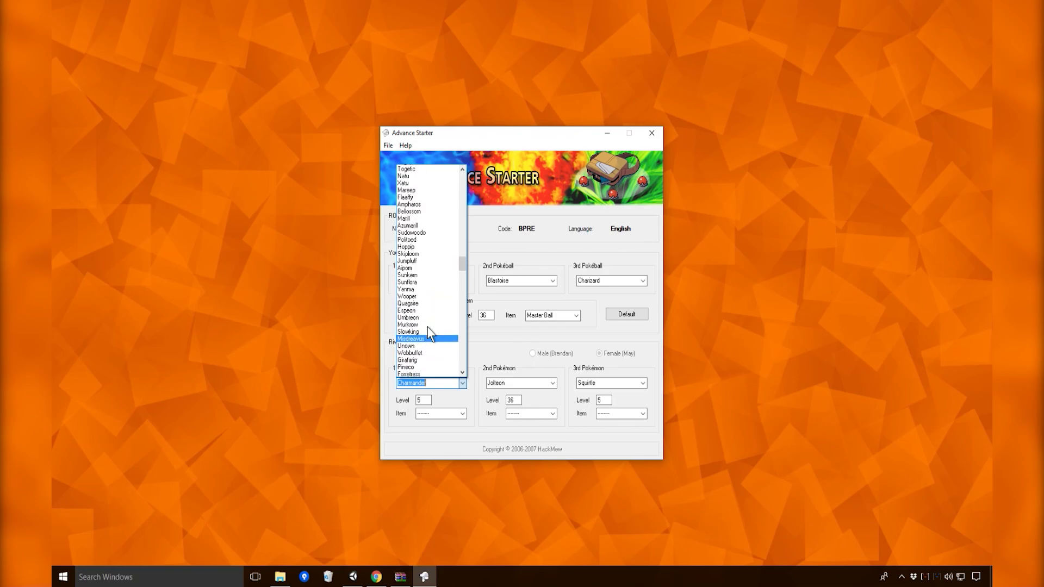
{"action": "scroll", "coordinate": [428, 328], "scroll_direction": "up", "scroll_amount": 4}
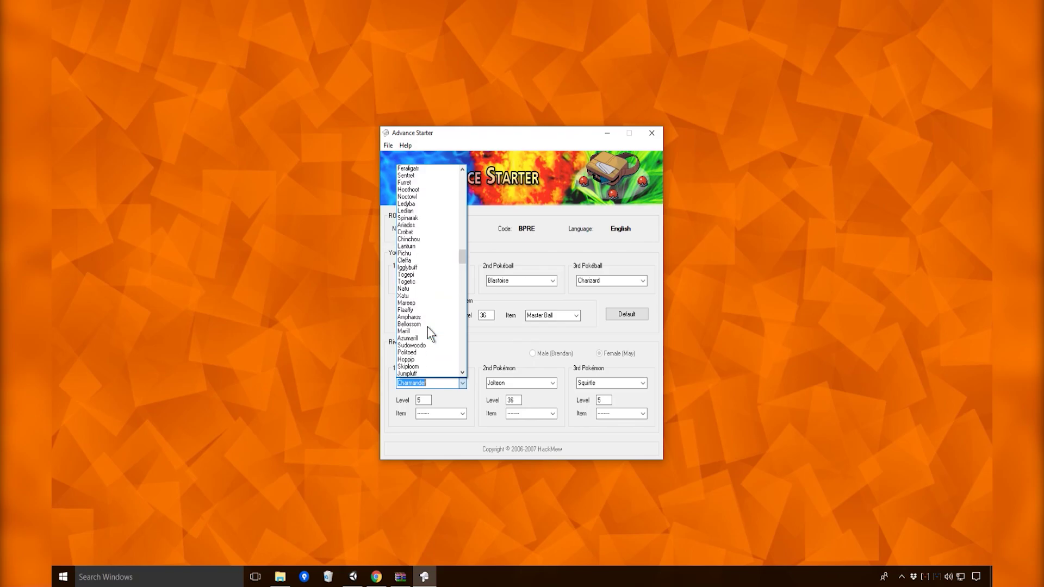
{"action": "scroll", "coordinate": [428, 328], "scroll_direction": "up", "scroll_amount": 5}
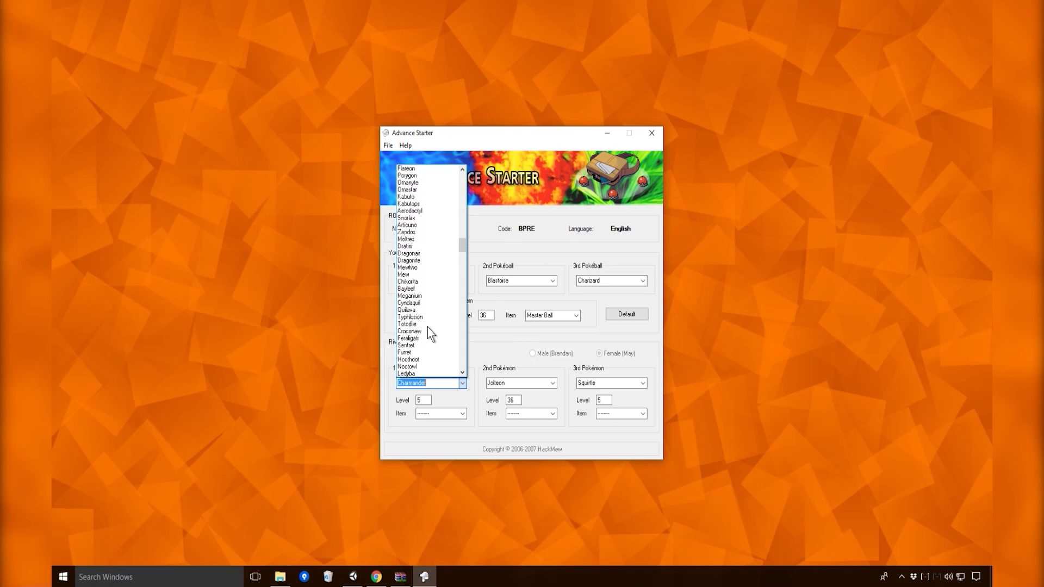
{"action": "scroll", "coordinate": [428, 328], "scroll_direction": "up", "scroll_amount": 3}
{"action": "scroll", "coordinate": [427, 328], "scroll_direction": "up", "scroll_amount": 3}
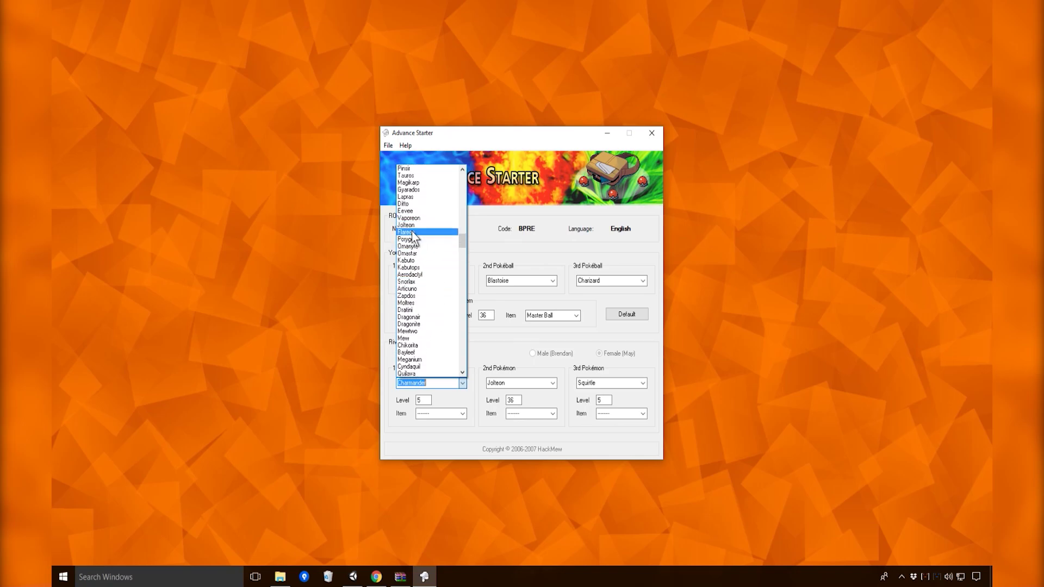
{"action": "left_click", "coordinate": [412, 232]}
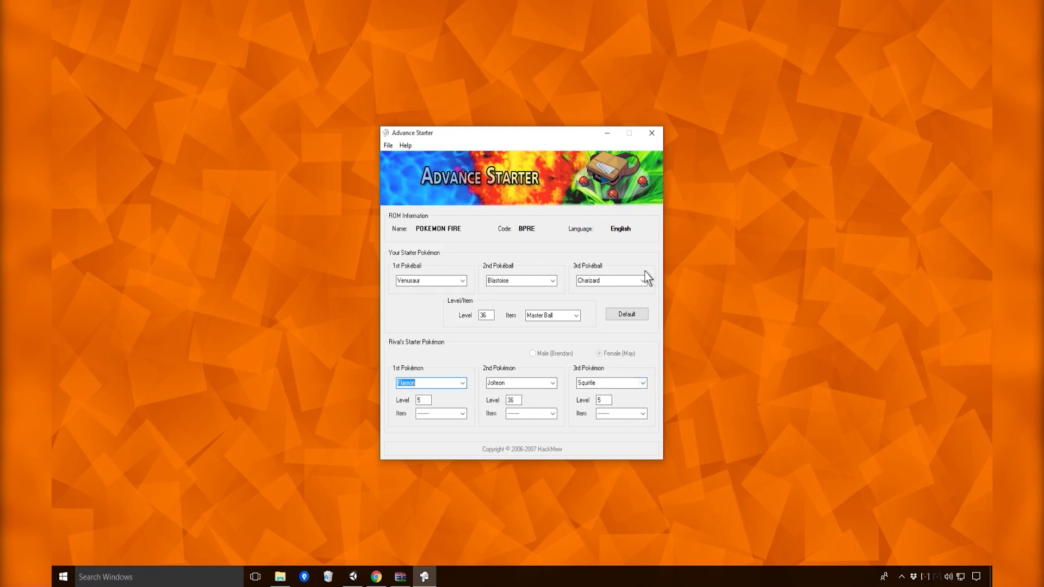
Step: Set the rival's 3rd Pokémon to Vaporeon
{"action": "left_click", "coordinate": [641, 383]}
{"action": "left_click", "coordinate": [644, 383]}
{"action": "scroll", "coordinate": [608, 298], "scroll_direction": "down", "scroll_amount": 20}
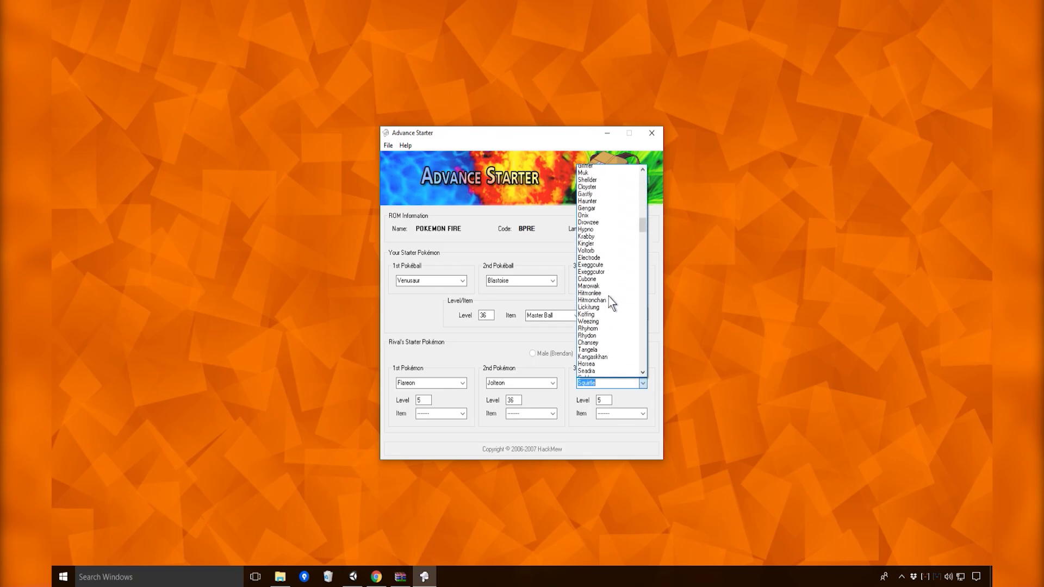
{"action": "scroll", "coordinate": [608, 297], "scroll_direction": "down", "scroll_amount": 12}
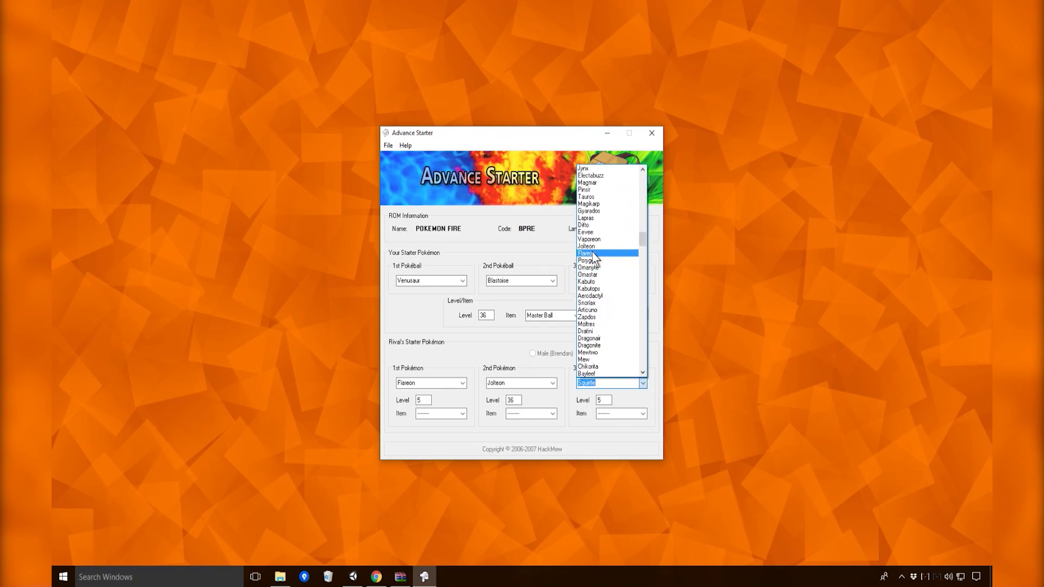
{"action": "left_click", "coordinate": [597, 241]}
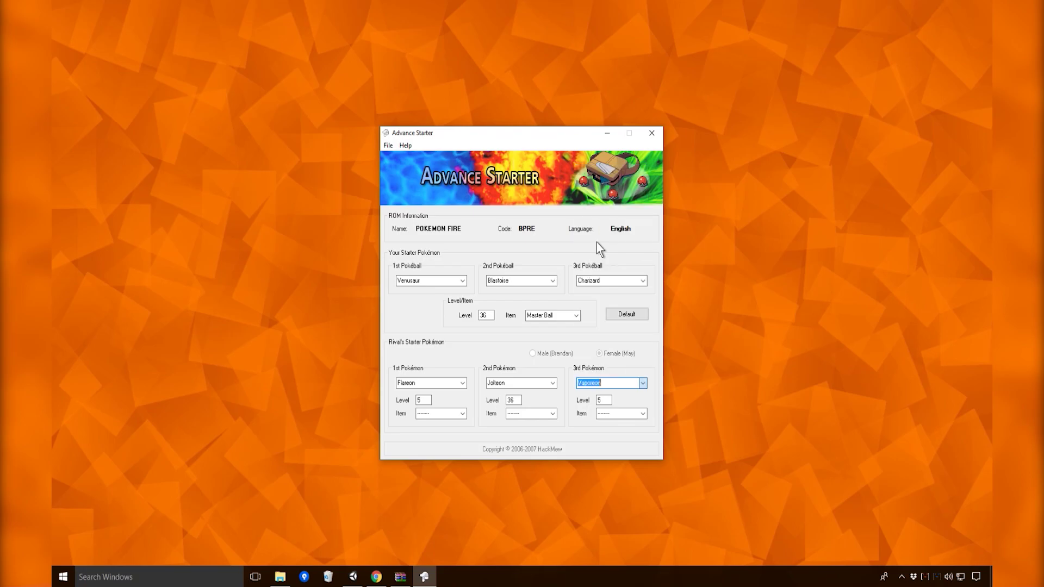
Step: Set the rival's 1st and 3rd Pokémon to level 36 without a held item and save the ROM
{"action": "left_click", "coordinate": [723, 434]}
{"action": "left_click", "coordinate": [603, 401]}
{"action": "left_click", "coordinate": [428, 400]}
{"action": "left_click", "coordinate": [462, 415]}
{"action": "left_click", "coordinate": [463, 416]}
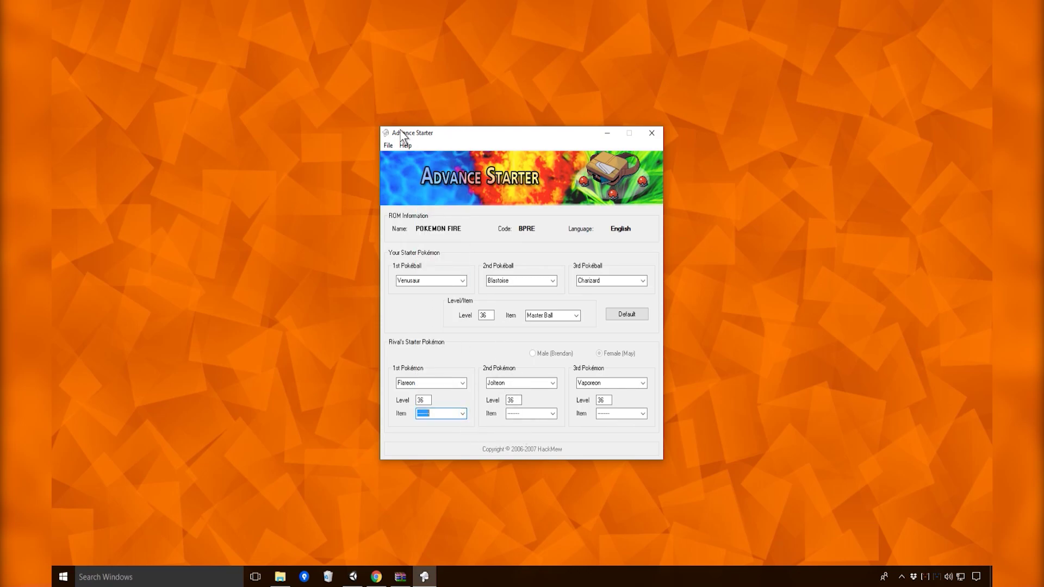
{"action": "left_click", "coordinate": [389, 145]}
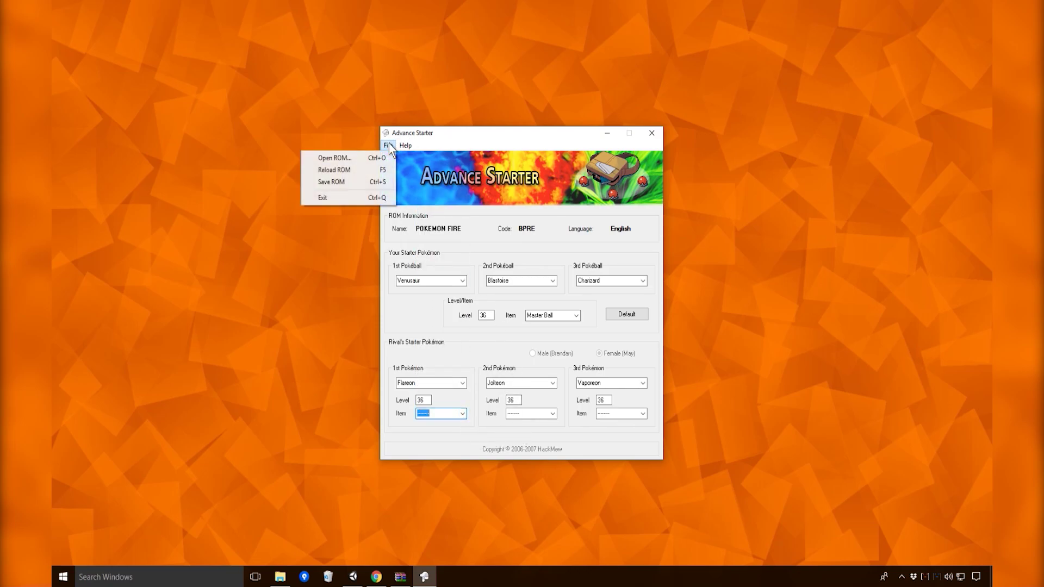
{"action": "left_click", "coordinate": [373, 181]}
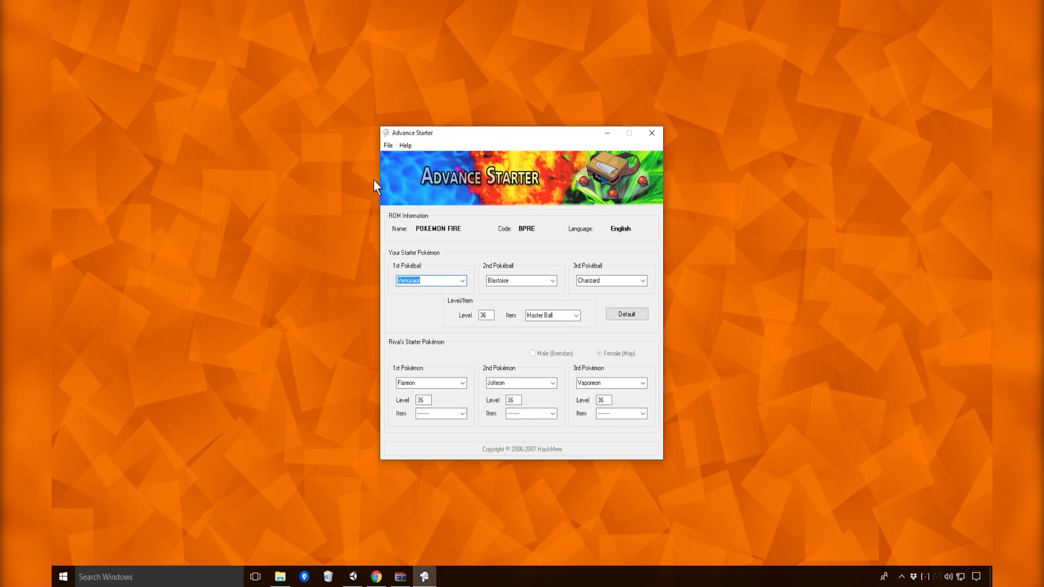
Step: Switch to Unity and use the Pokemon Rom Launcher to start the FireRed ROM in VisualBoyAdvance
{"action": "left_click", "coordinate": [353, 576]}
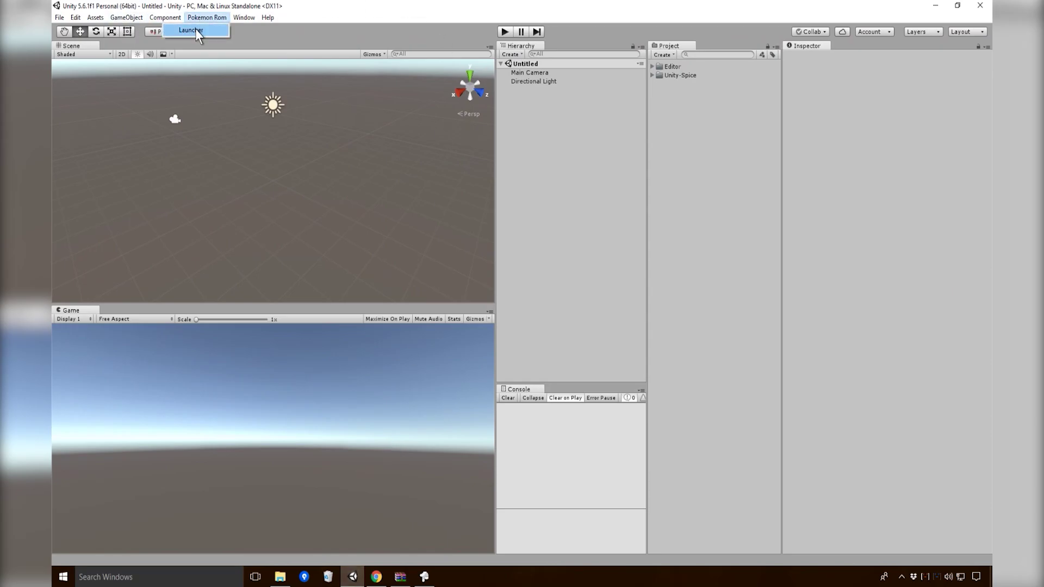
{"action": "left_click", "coordinate": [194, 30]}
{"action": "left_click_drag", "start_coordinate": [365, 8], "coordinate": [992, 11]}
{"action": "left_click_drag", "start_coordinate": [422, 47], "coordinate": [277, 41]}
{"action": "left_click", "coordinate": [260, 58]}
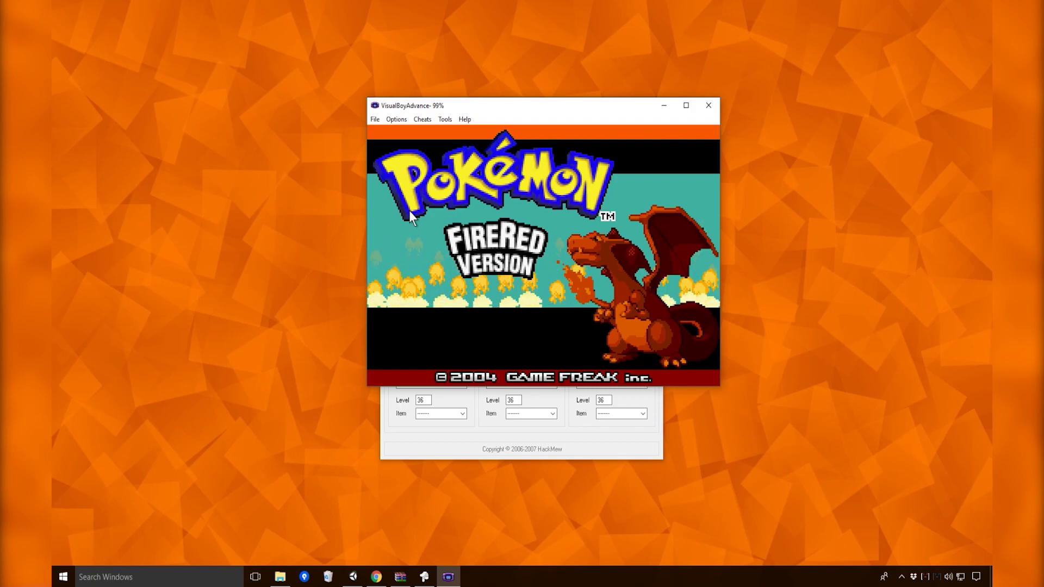
Step: Go past the title screen, continue the saved game and leave the in-game HELP System
{"action": "key", "text": "Return"}
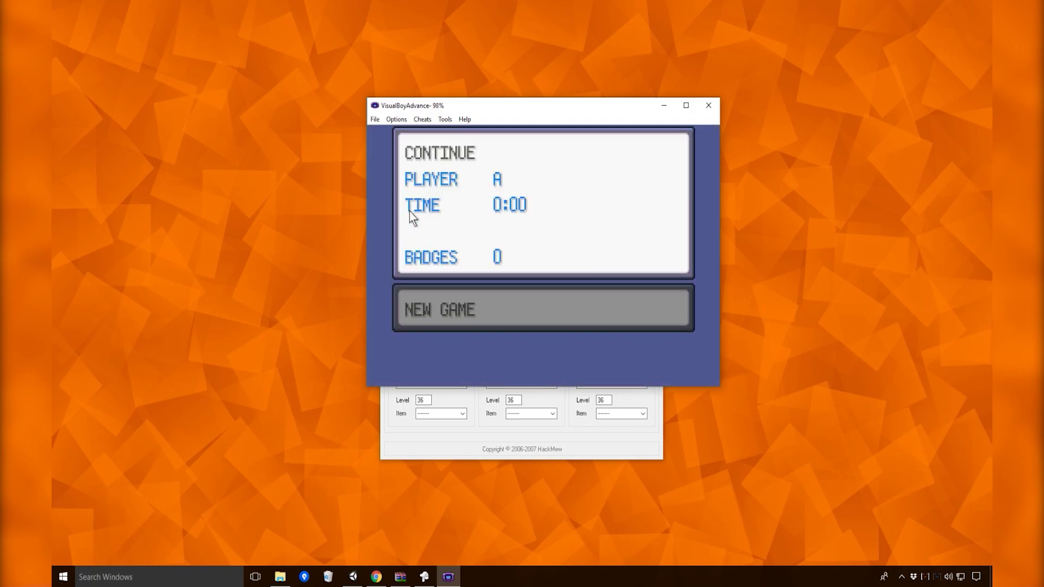
{"action": "key", "text": "Down"}
{"action": "key", "text": "Return"}
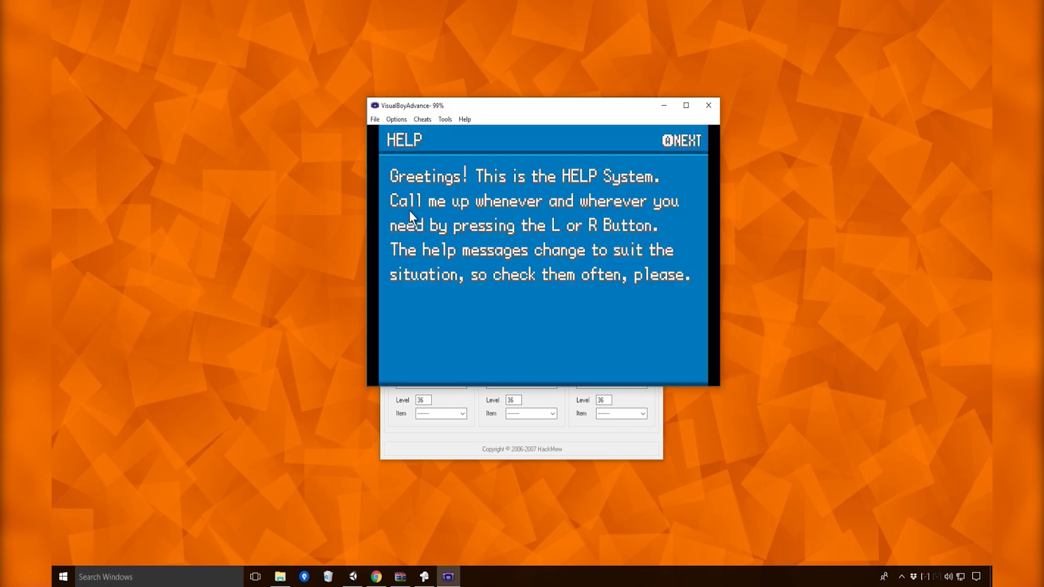
{"action": "key", "text": "Return"}
{"action": "key", "text": "Return"}
{"action": "key", "text": "Return"}
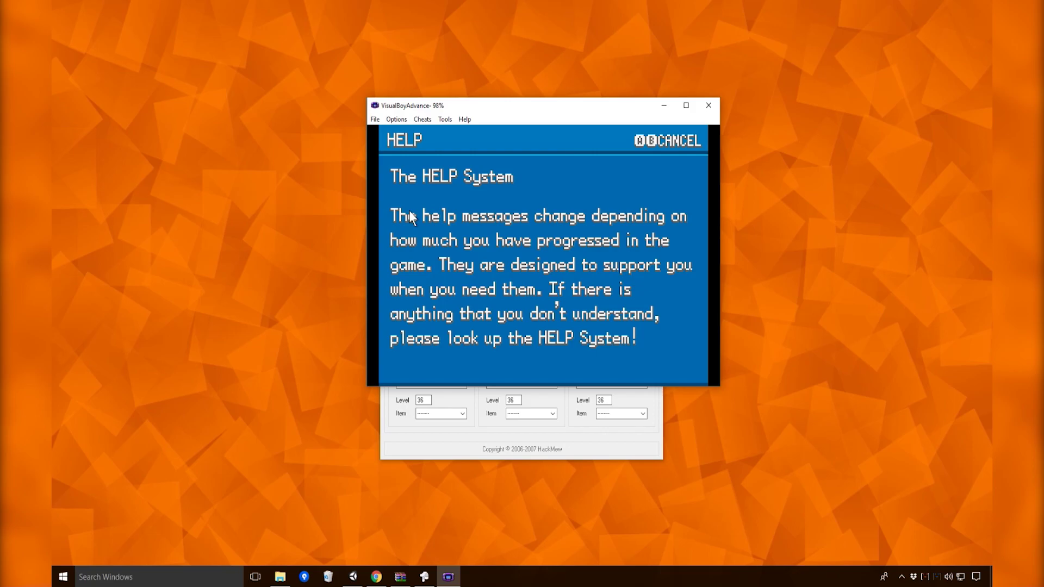
{"action": "key", "text": "x"}
{"action": "key", "text": "Up"}
{"action": "key", "text": "Return"}
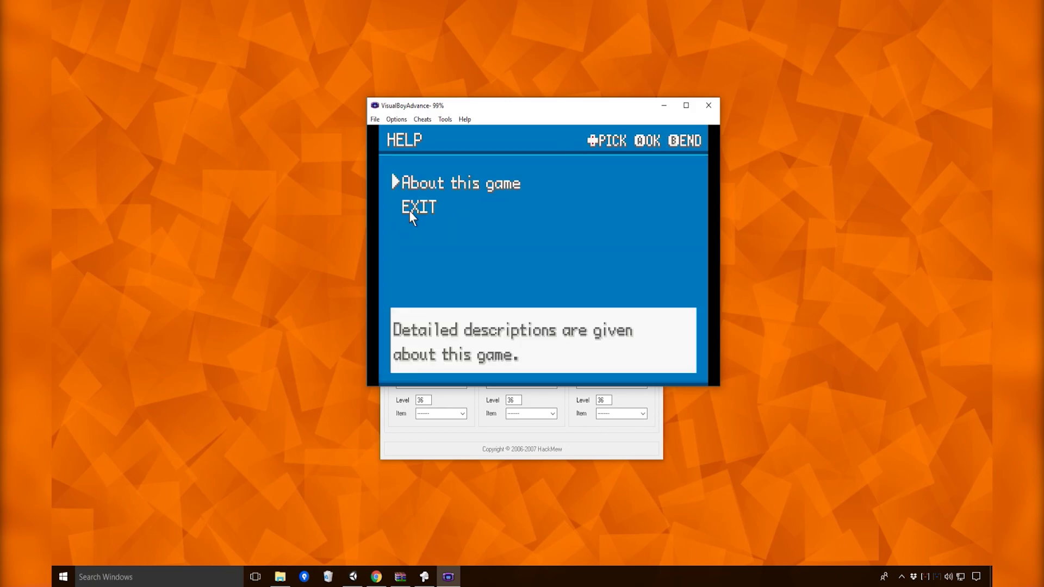
{"action": "key", "text": "x"}
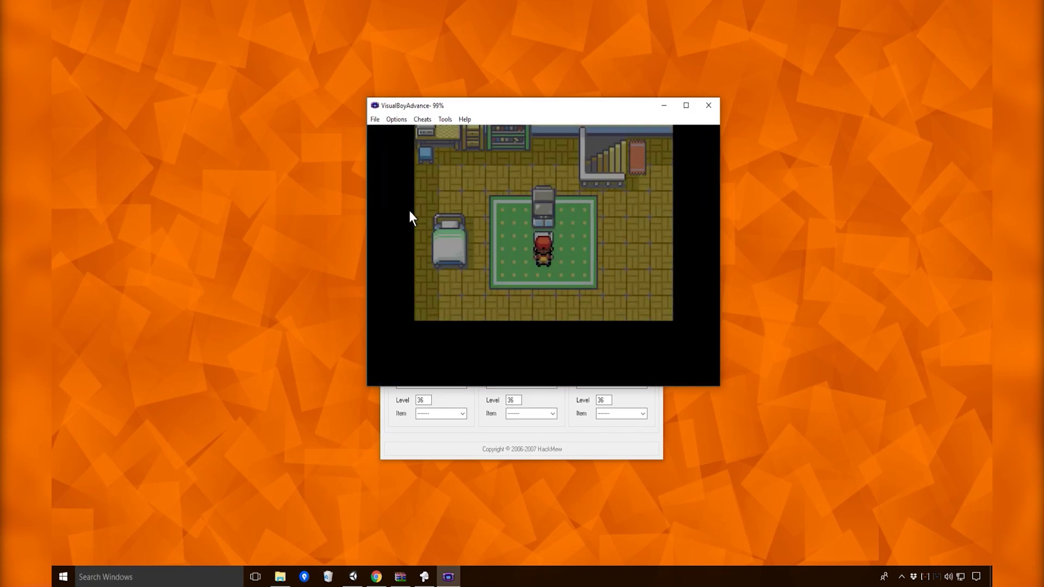
Step: Walk the player from the bedroom down the stairs and out of the house into Pallet Town
{"action": "key", "text": "Right"}
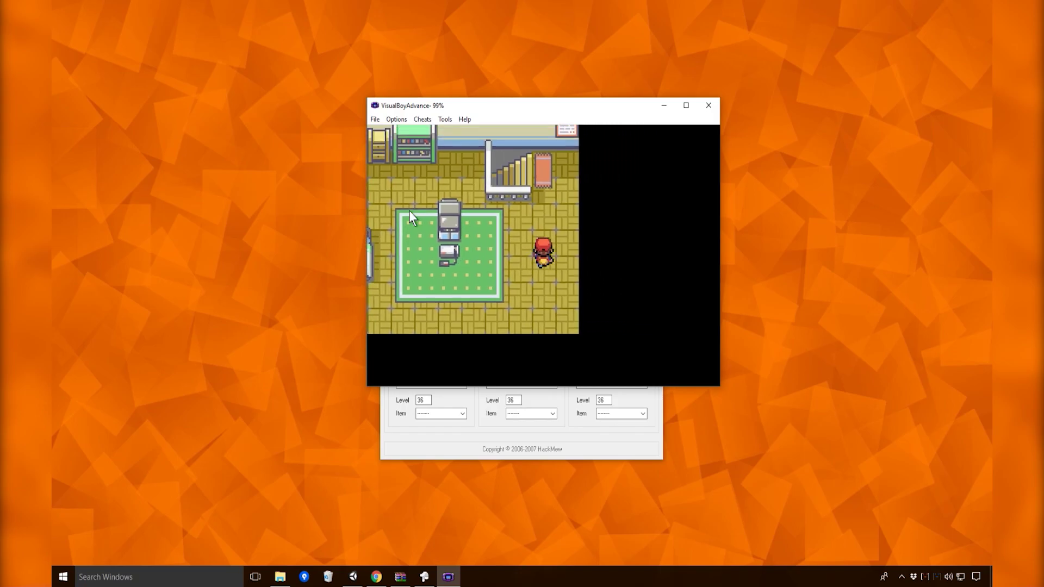
{"action": "key", "text": "Up"}
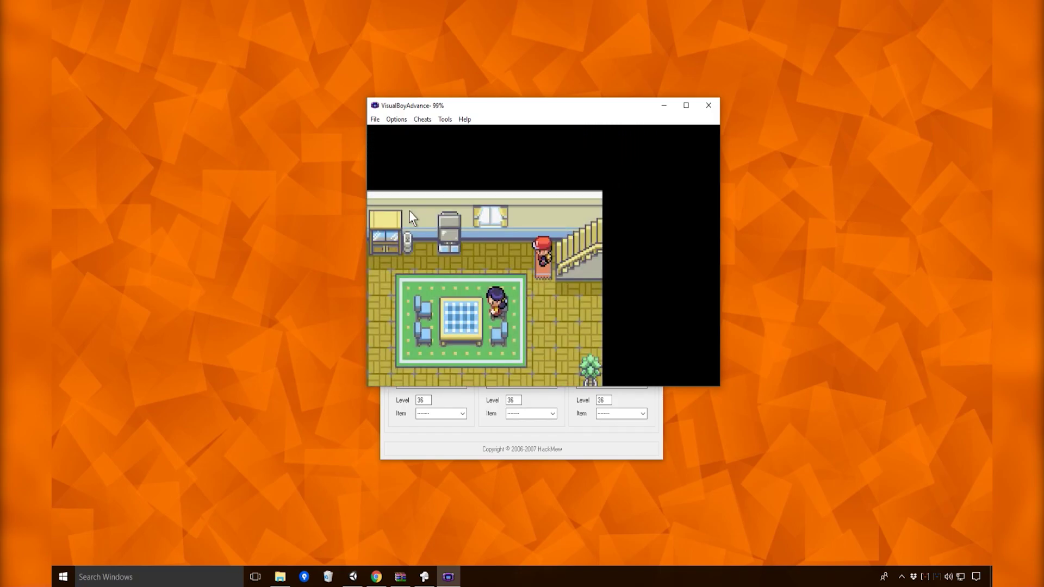
{"action": "key", "text": "Up"}
{"action": "key", "text": "Left"}
{"action": "key", "text": "Down"}
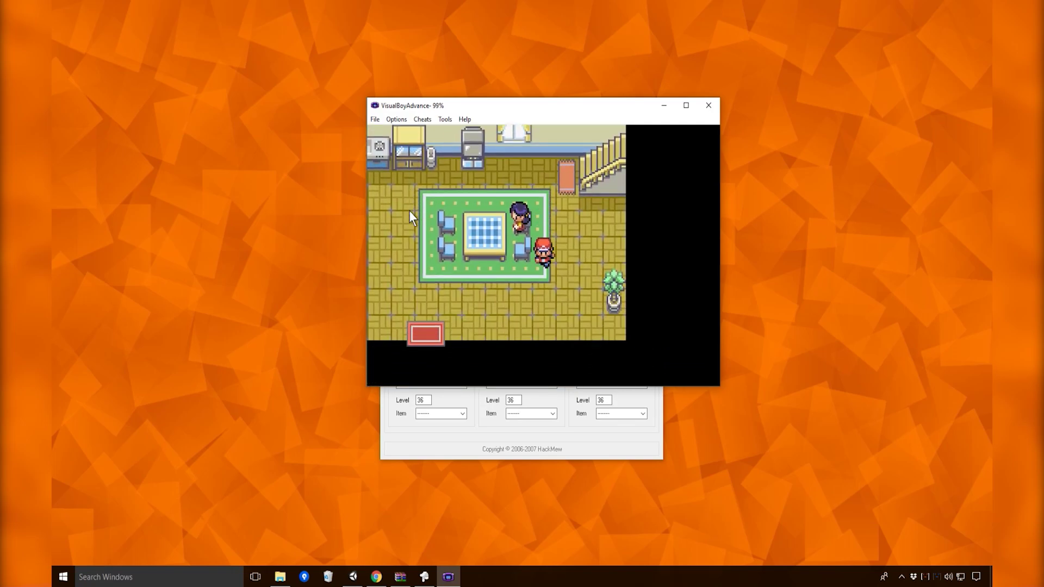
{"action": "key", "text": "Left"}
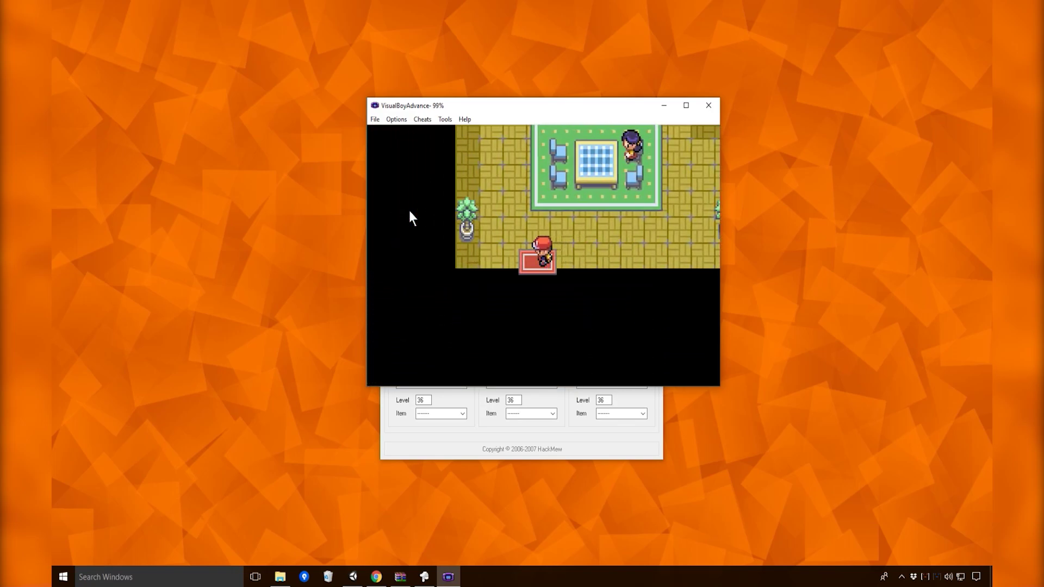
{"action": "key", "text": "Down"}
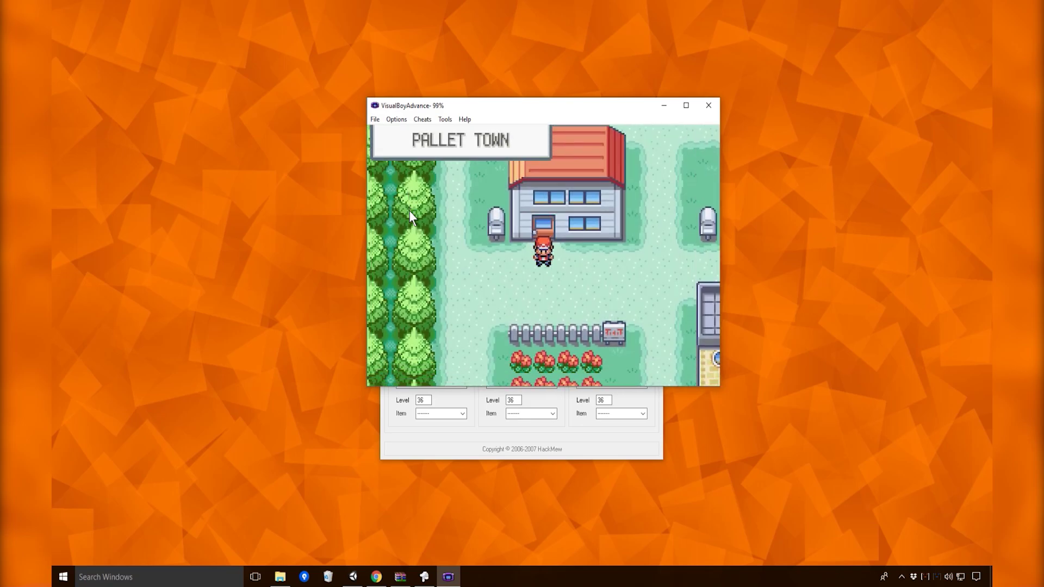
Step: Walk to the tall grass at Pallet Town's northern exit to meet Oak, and advance his dialogue after leaving the HELP screen
{"action": "key", "text": "Right"}
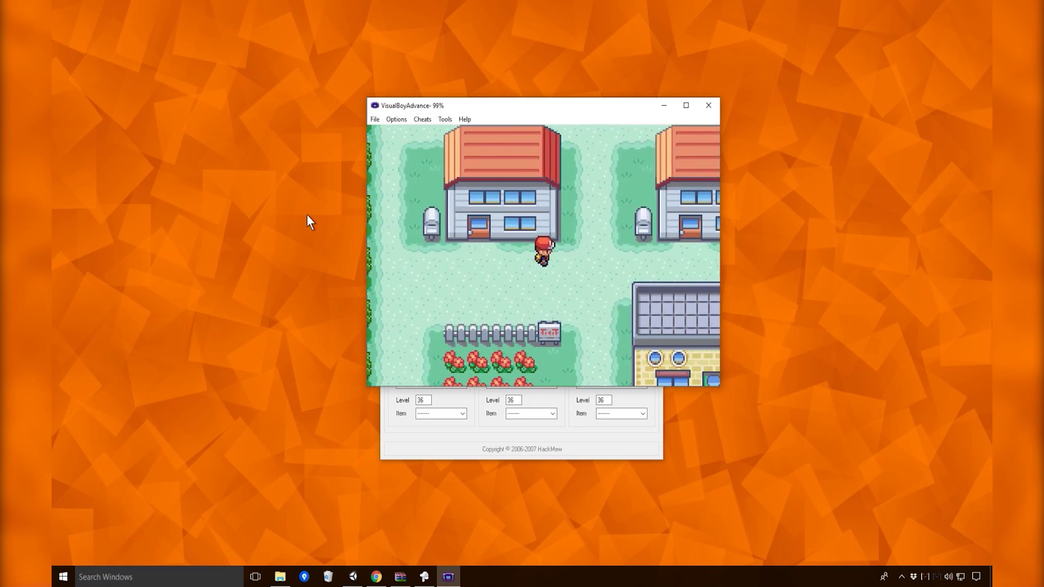
{"action": "key", "text": "Up"}
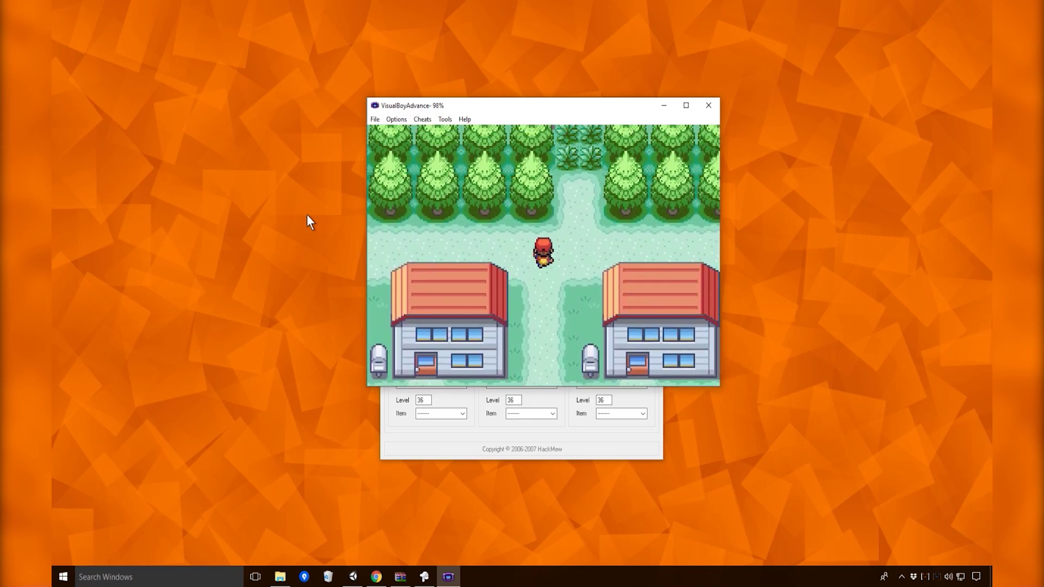
{"action": "key", "text": "Up"}
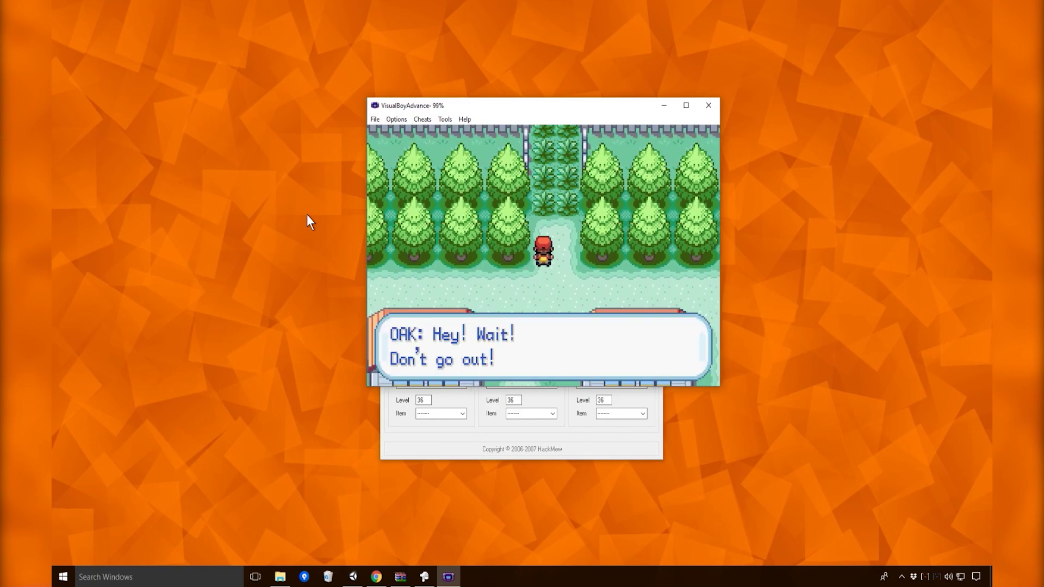
{"action": "key", "text": "a"}
{"action": "key", "text": "Down"}
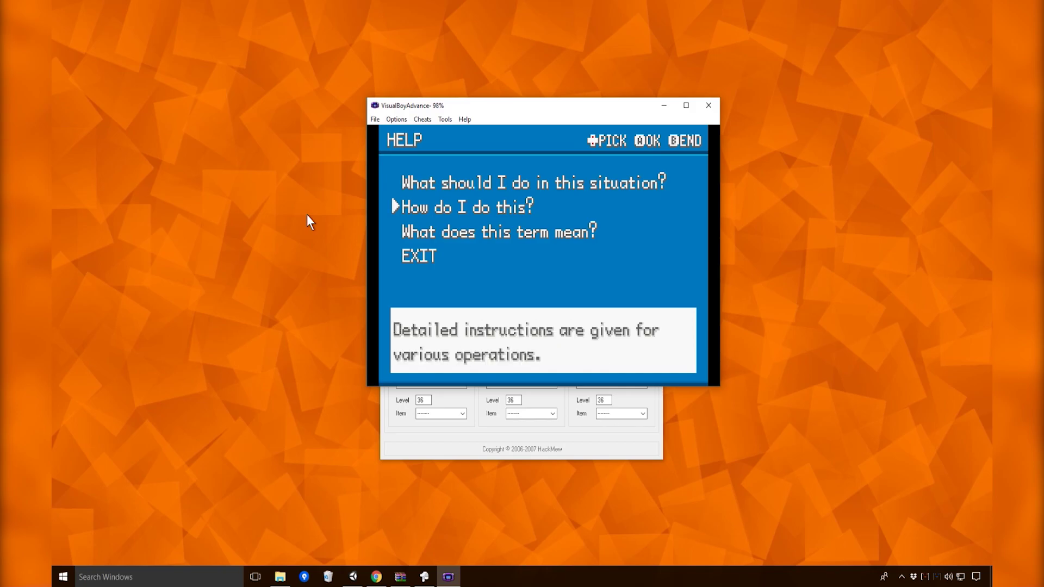
{"action": "key", "text": "x"}
{"action": "key", "text": "z"}
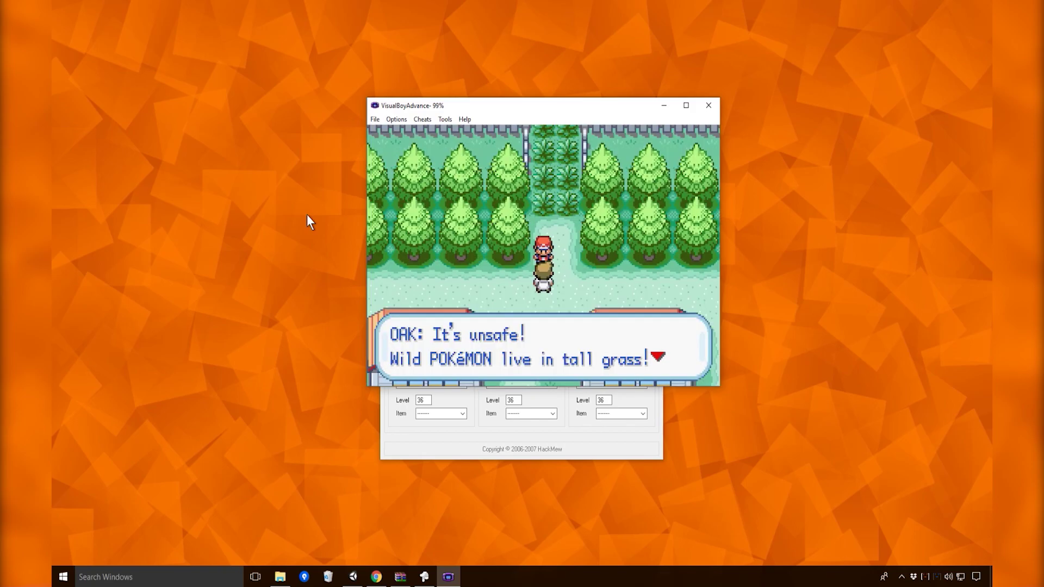
Step: Advance Oak's warning about wild Pokémon in tall grass and let him lead the player to his lab
{"action": "key", "text": "z"}
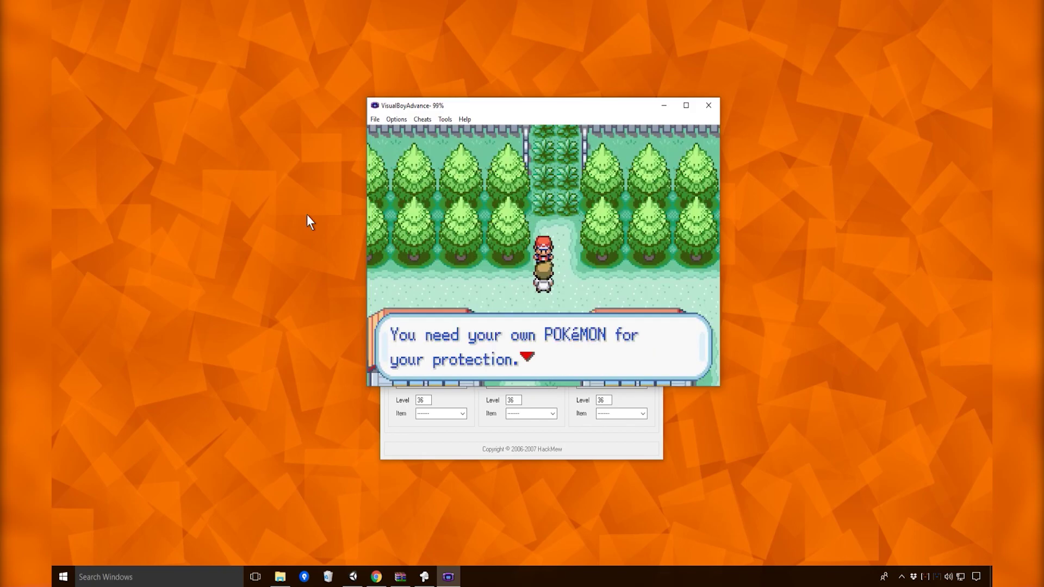
{"action": "key", "text": "z"}
{"action": "key", "text": "z"}
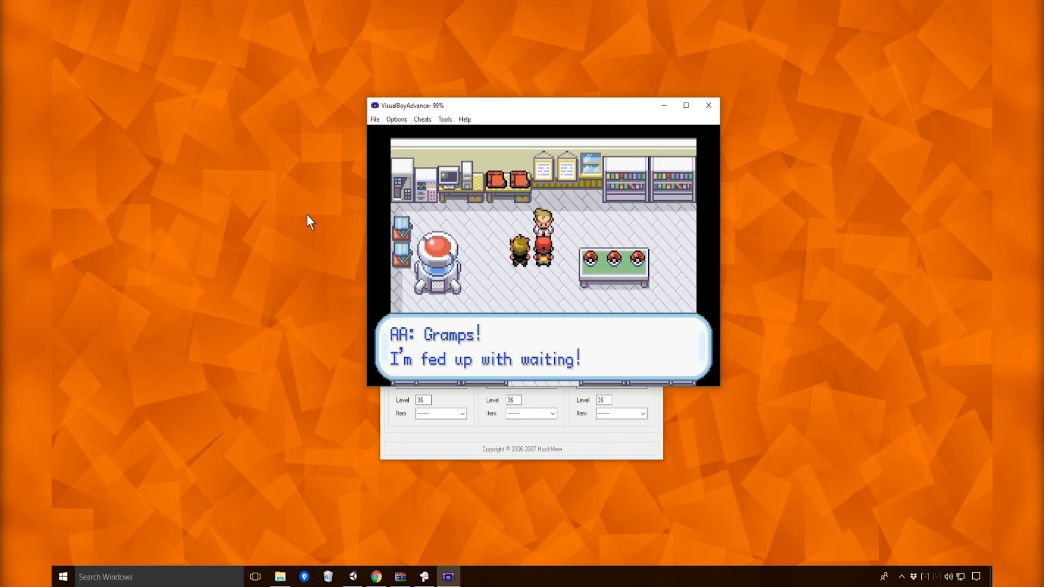
Step: Advance the rival's and Oak's dialogue in the lab until the player can move freely
{"action": "key", "text": "z"}
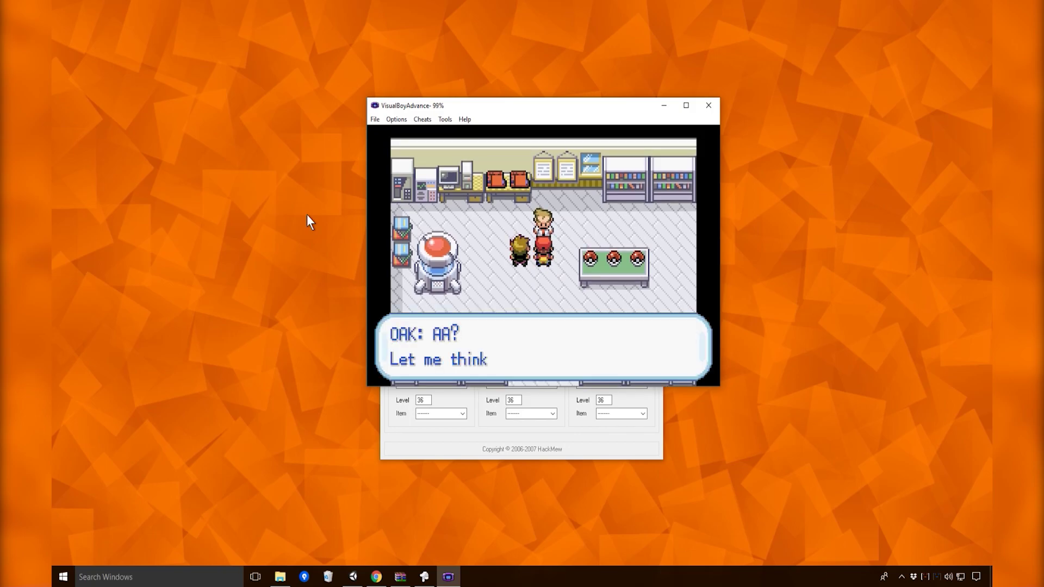
{"action": "key", "text": "z"}
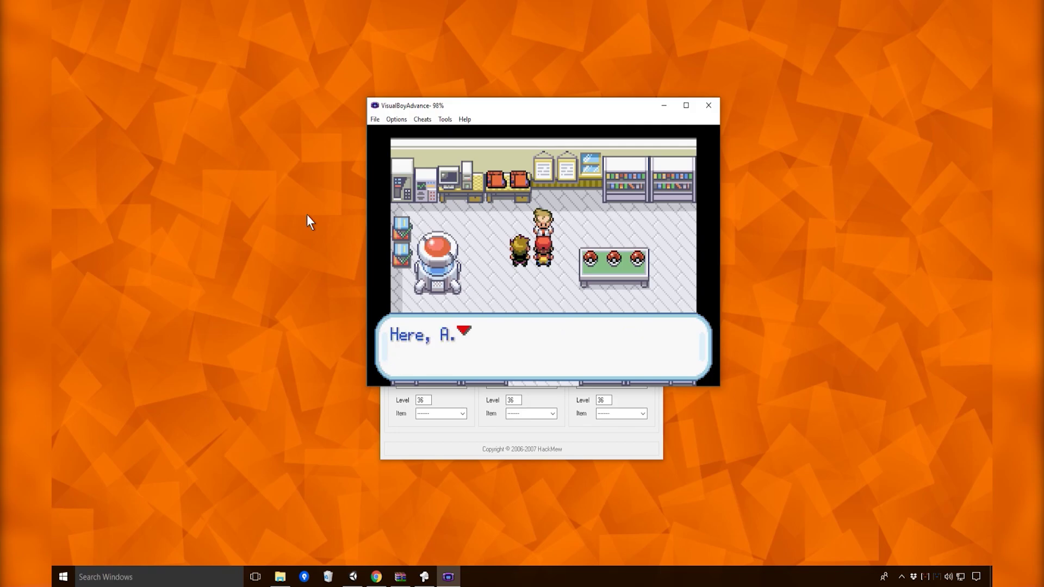
{"action": "key", "text": "z"}
{"action": "key", "text": "z"}
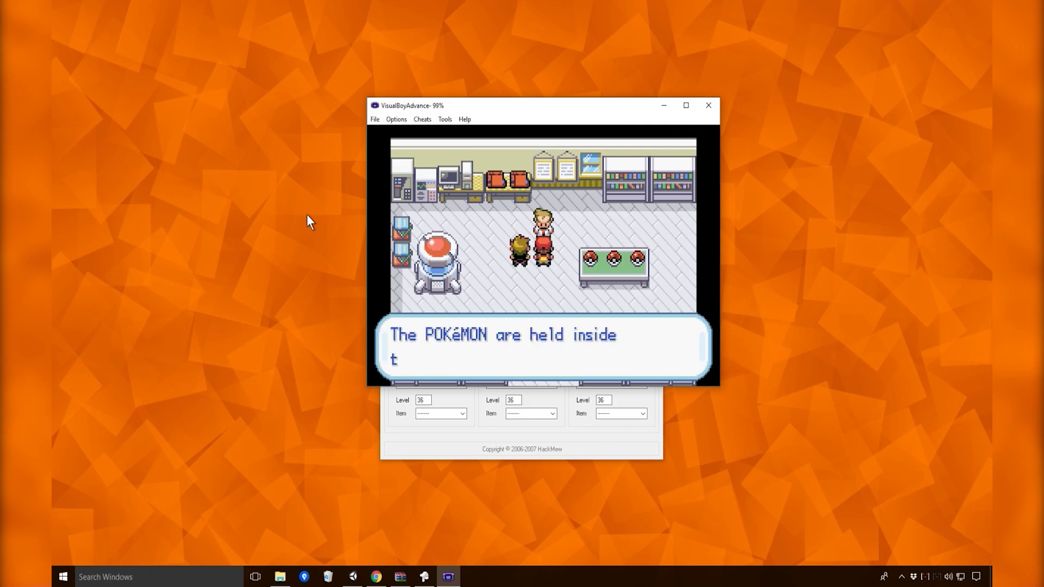
{"action": "key", "text": "z"}
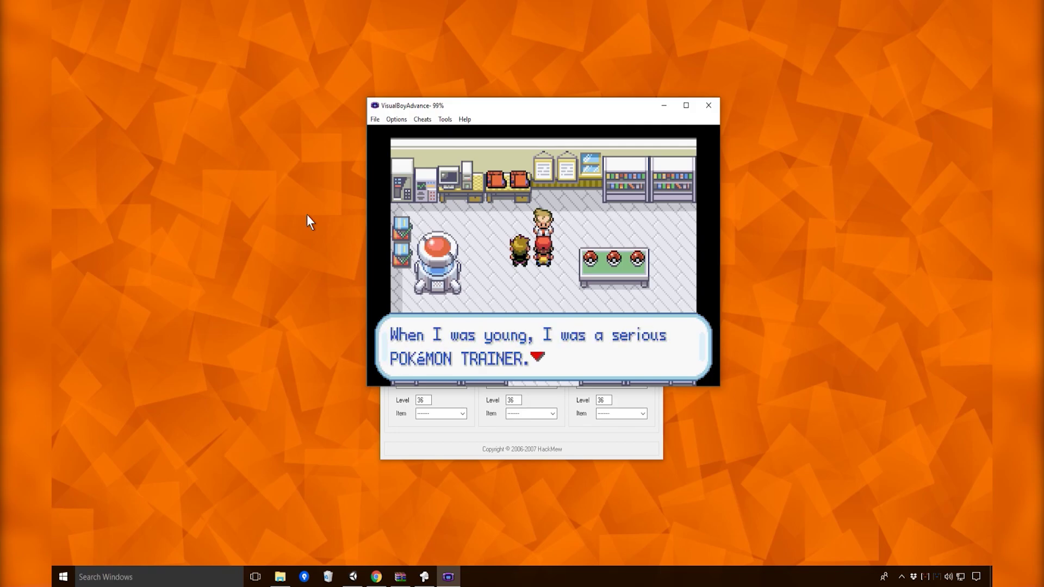
{"action": "key", "text": "z"}
{"action": "key", "text": "z"}
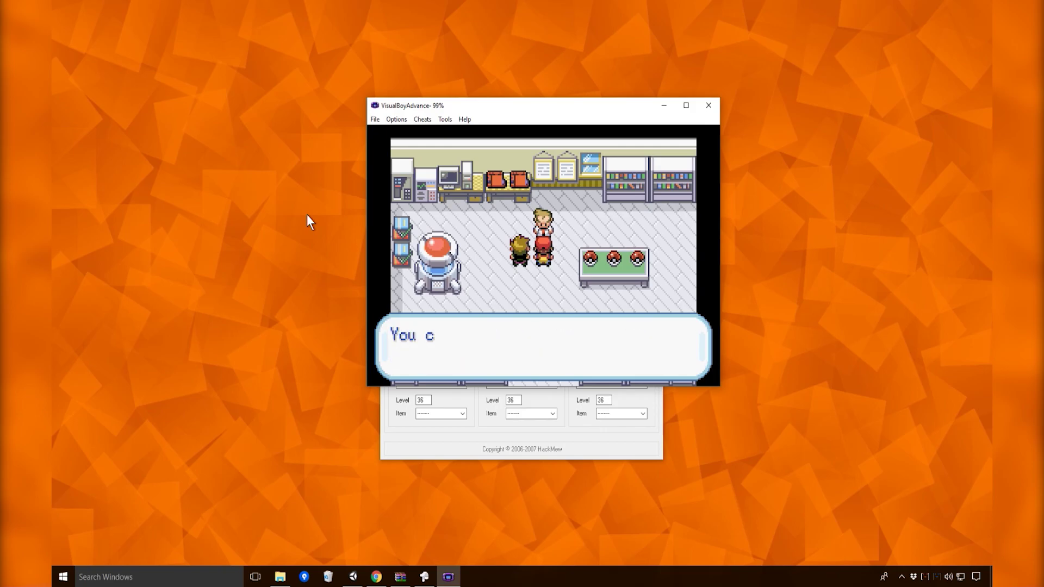
{"action": "key", "text": "z"}
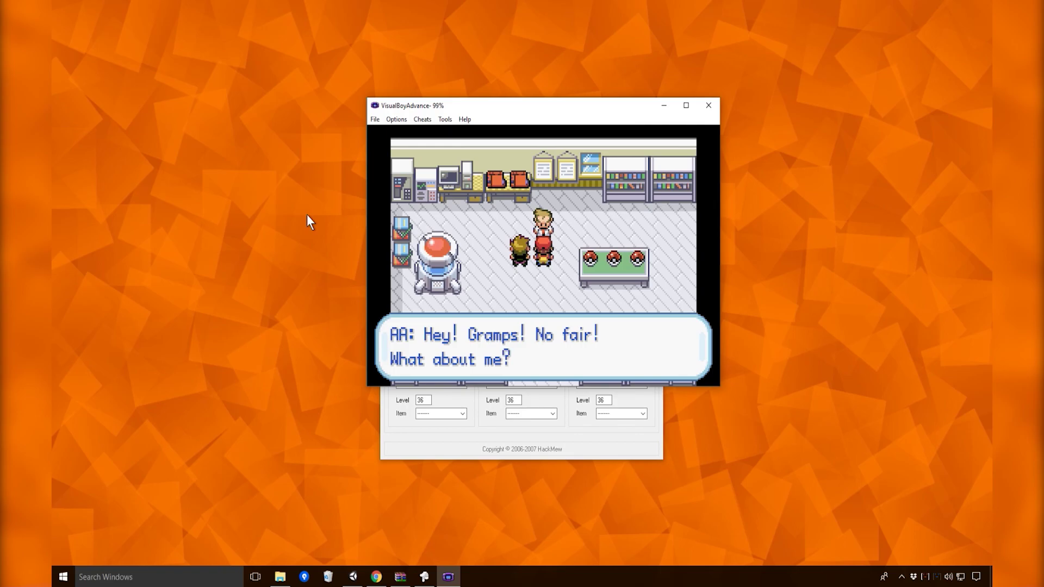
{"action": "key", "text": "z"}
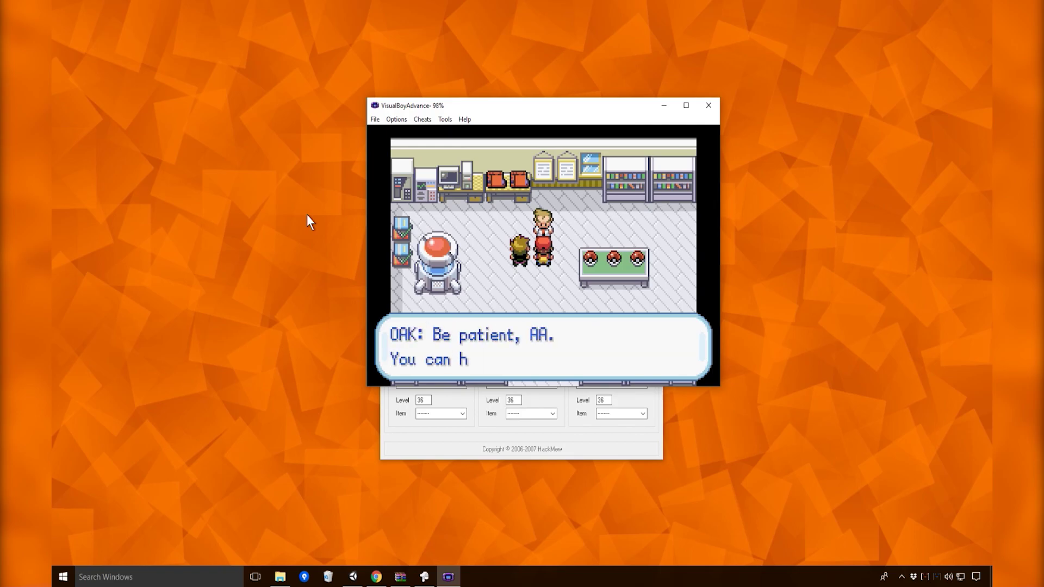
{"action": "key", "text": "z"}
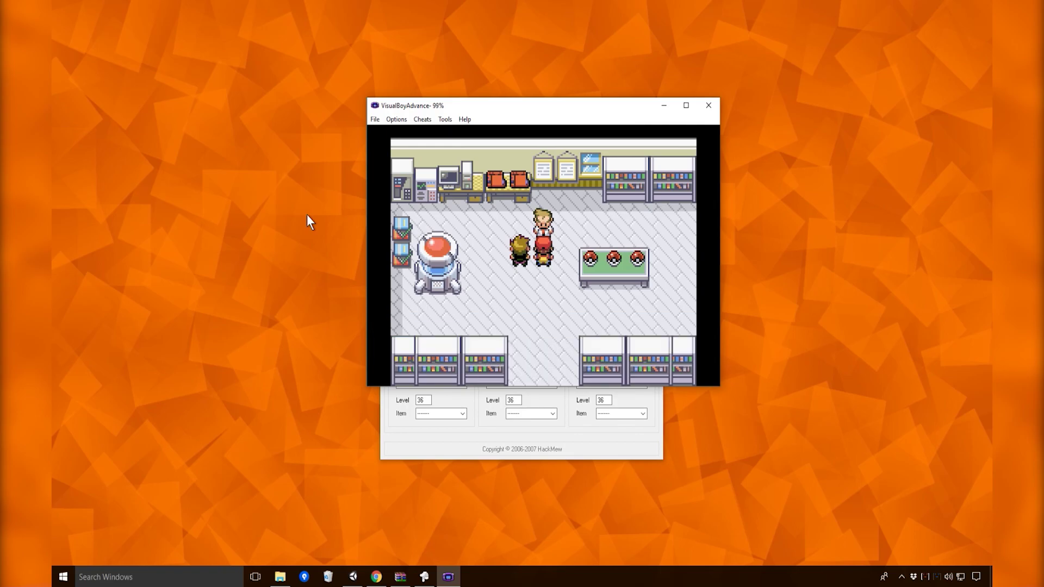
Step: Walk to the lab table, inspect the Poké Ball offered as Bulbasaur and decline it
{"action": "key", "text": "Down"}
{"action": "key", "text": "Right"}
{"action": "key", "text": "Up"}
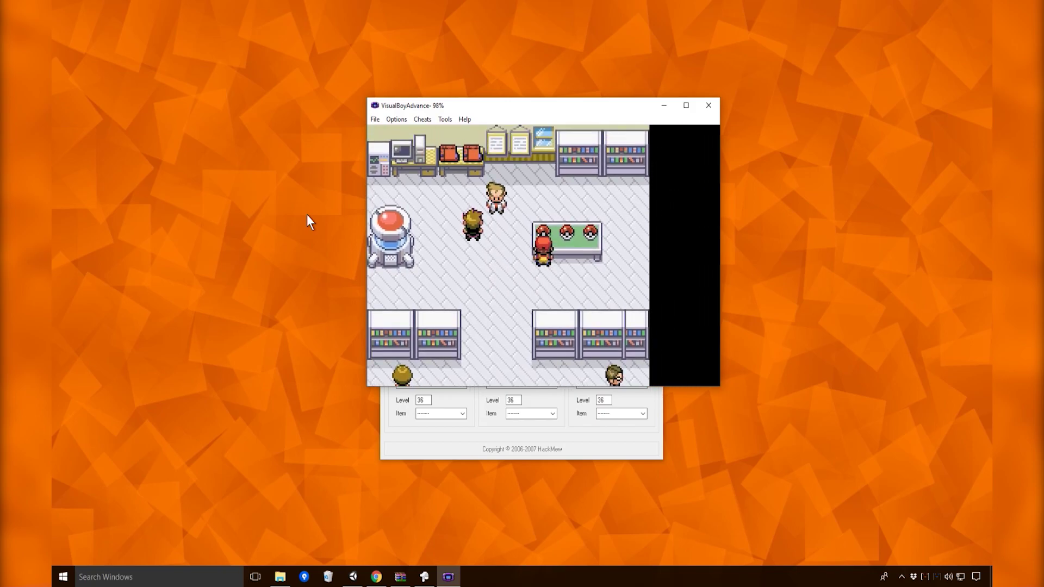
{"action": "key", "text": "z"}
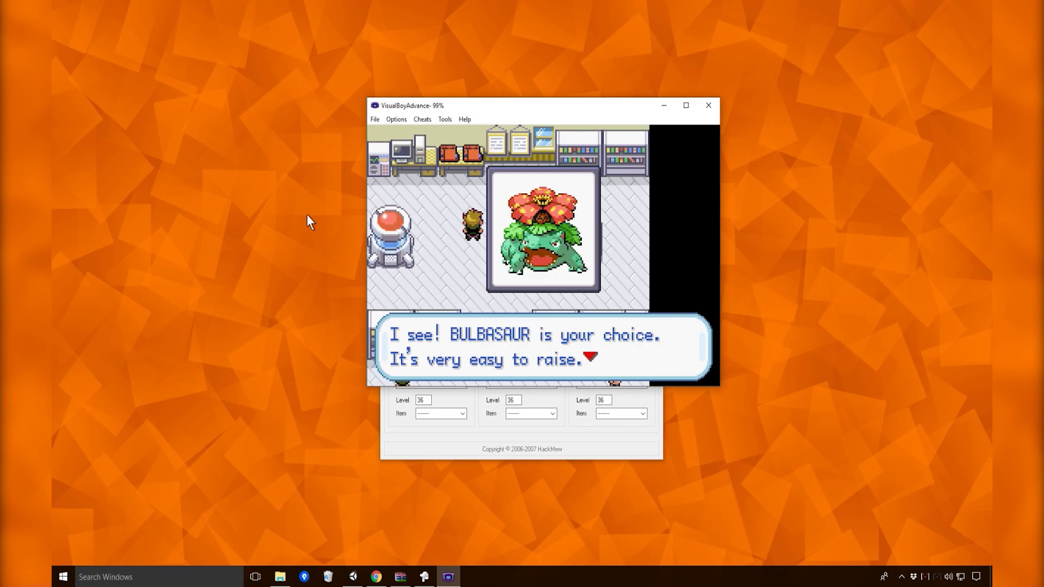
{"action": "key", "text": "z"}
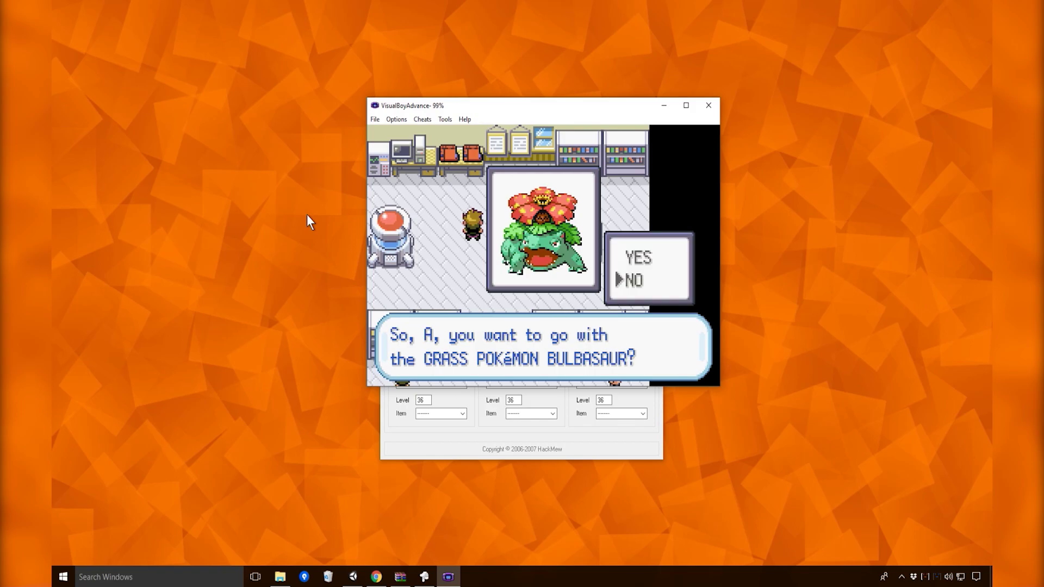
{"action": "key", "text": "Up"}
{"action": "key", "text": "z"}
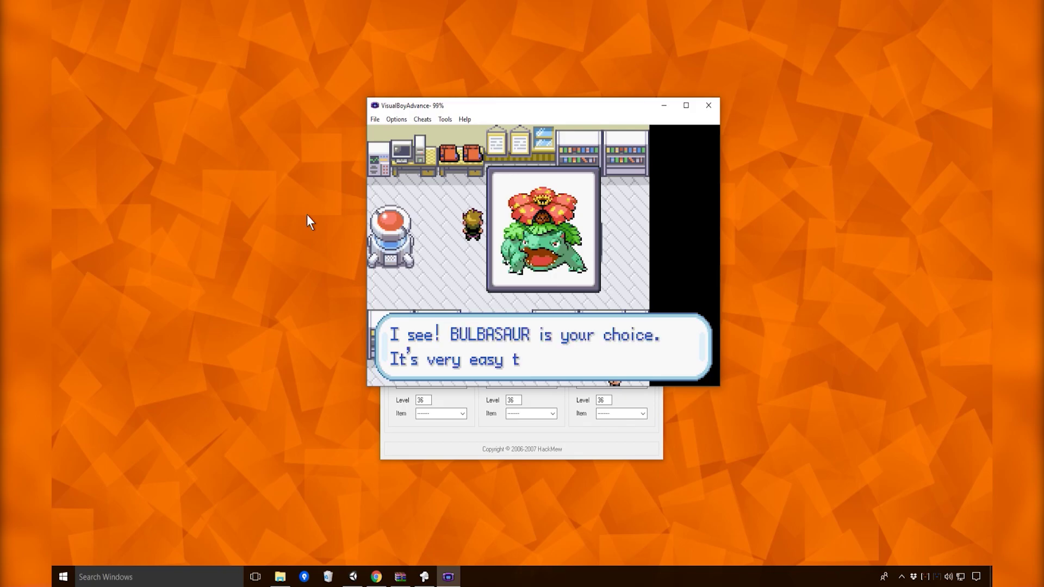
{"action": "key", "text": "z"}
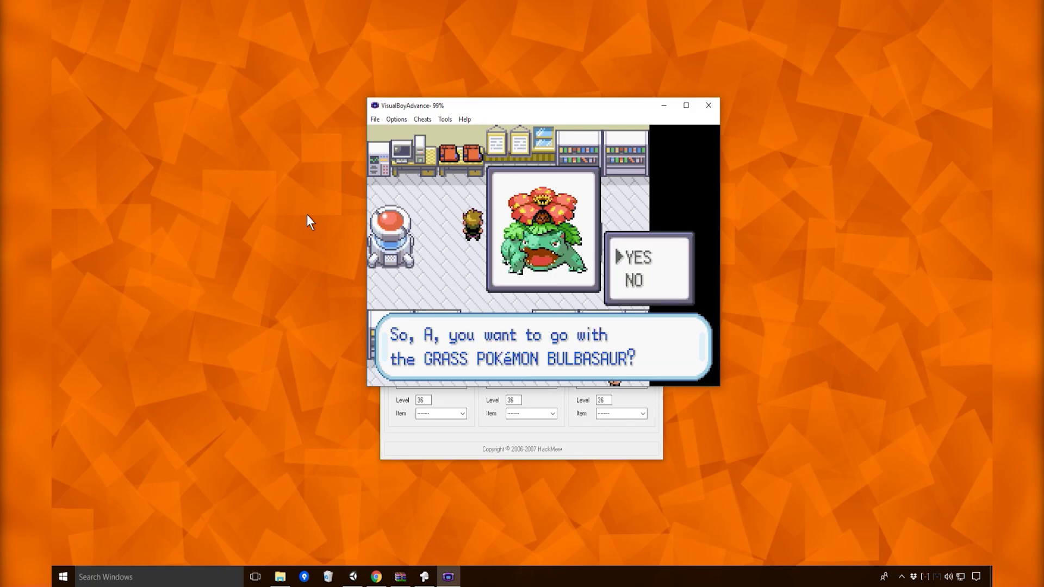
{"action": "key", "text": "z"}
Step: Inspect the middle Poké Ball on the table, offered as Squirtle, and decline it
{"action": "key", "text": "Right"}
{"action": "key", "text": "Up"}
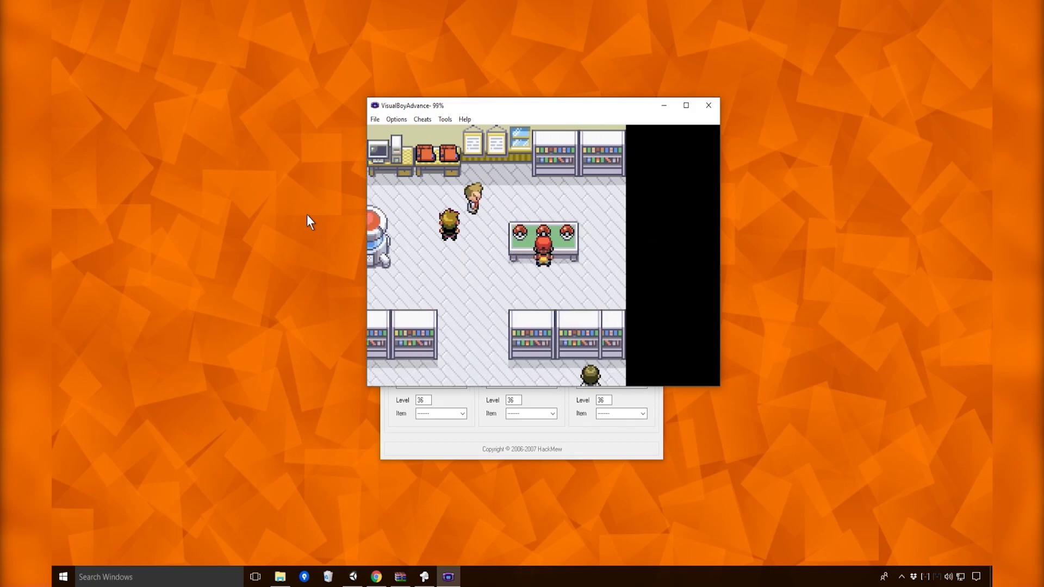
{"action": "key", "text": "z"}
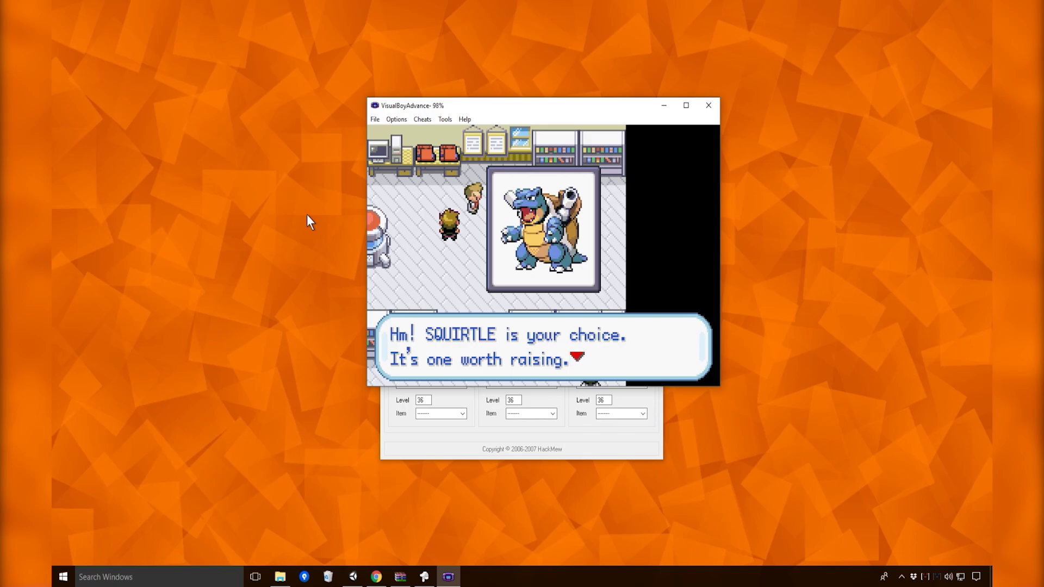
{"action": "key", "text": "z"}
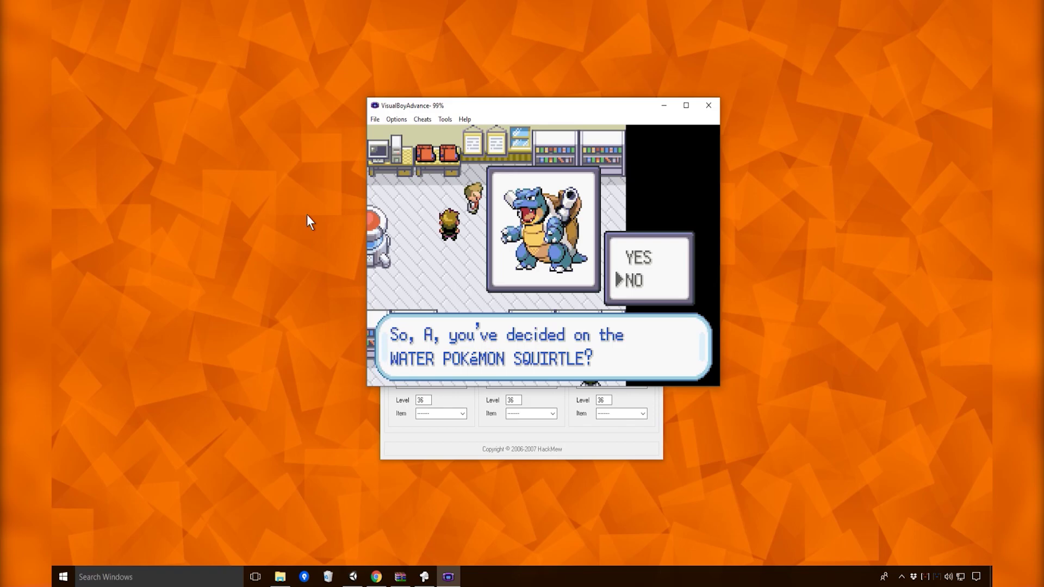
{"action": "key", "text": "z"}
Step: Inspect the remaining Poké Ball, offered as Charmander, and accept it as the player's starter
{"action": "key", "text": "Right"}
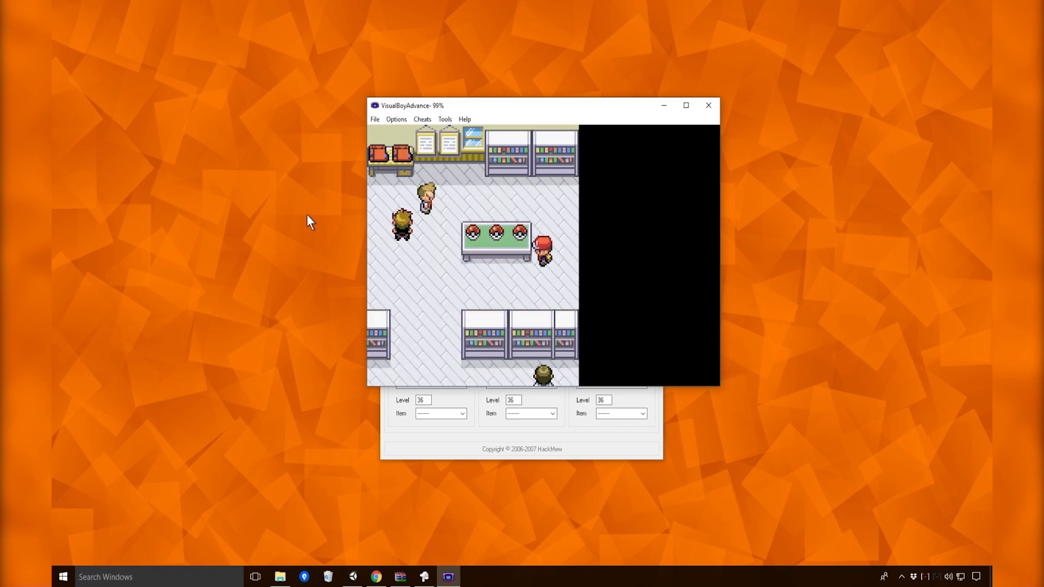
{"action": "key", "text": "z"}
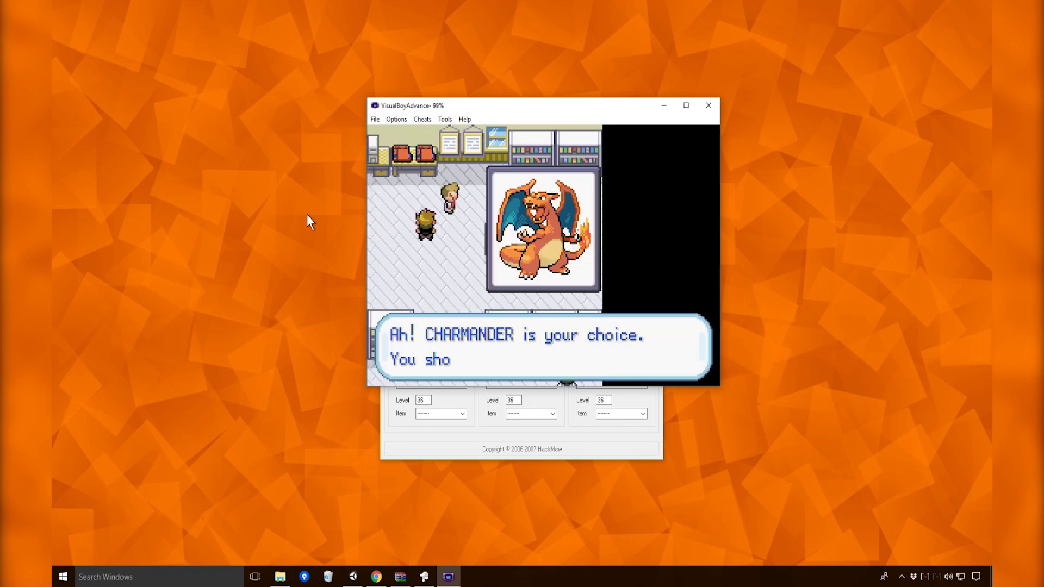
{"action": "key", "text": "z"}
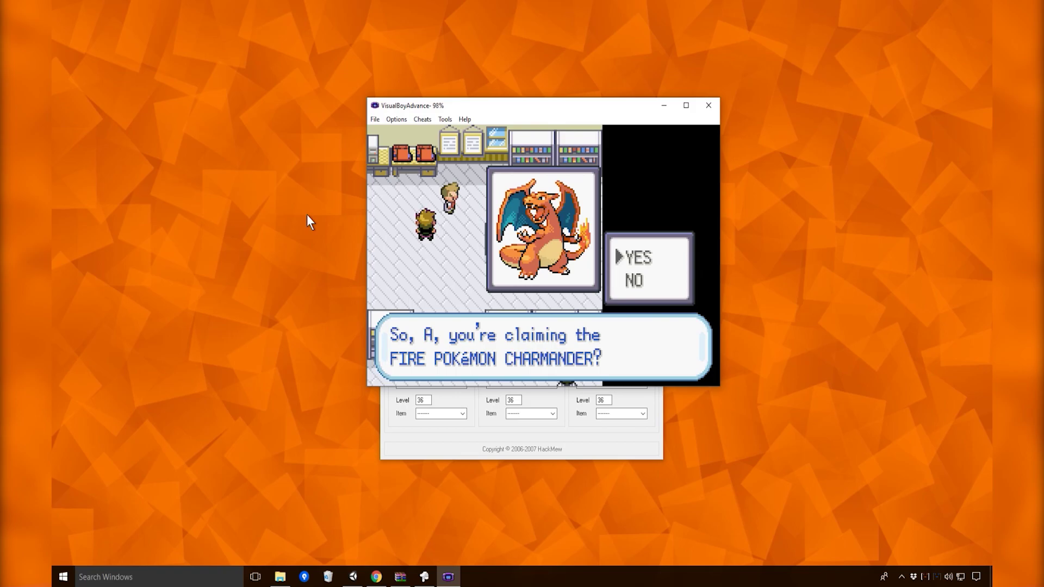
{"action": "key", "text": "z"}
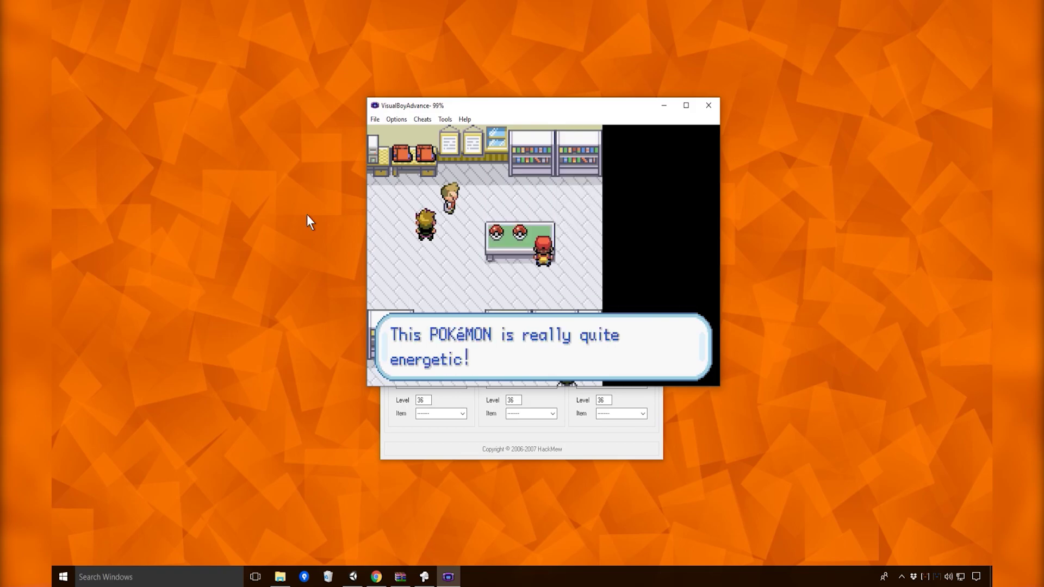
{"action": "key", "text": "z"}
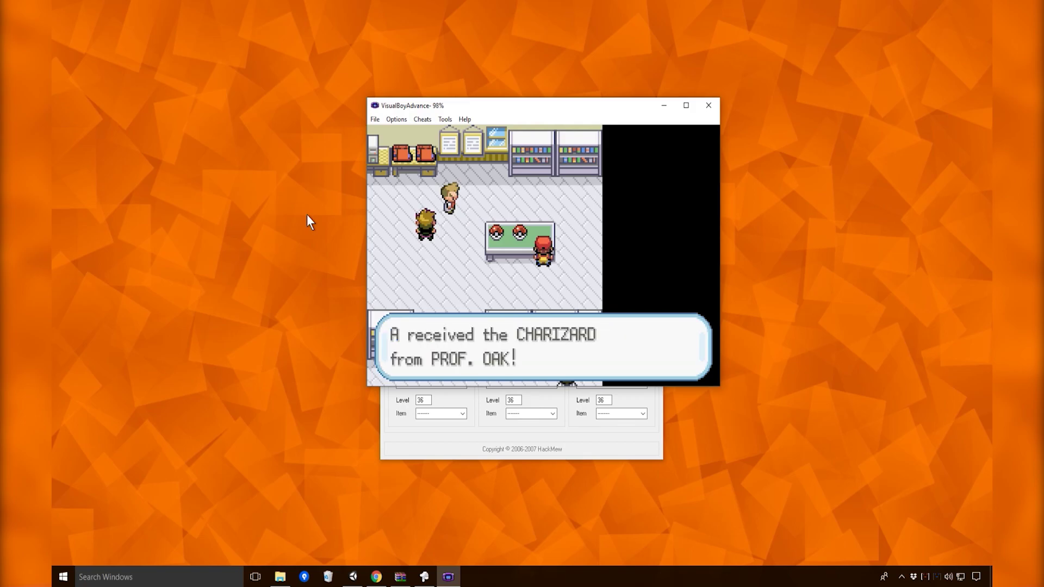
Step: Decline a nickname for the new starter and advance through the rival taking his Pokémon
{"action": "key", "text": "z"}
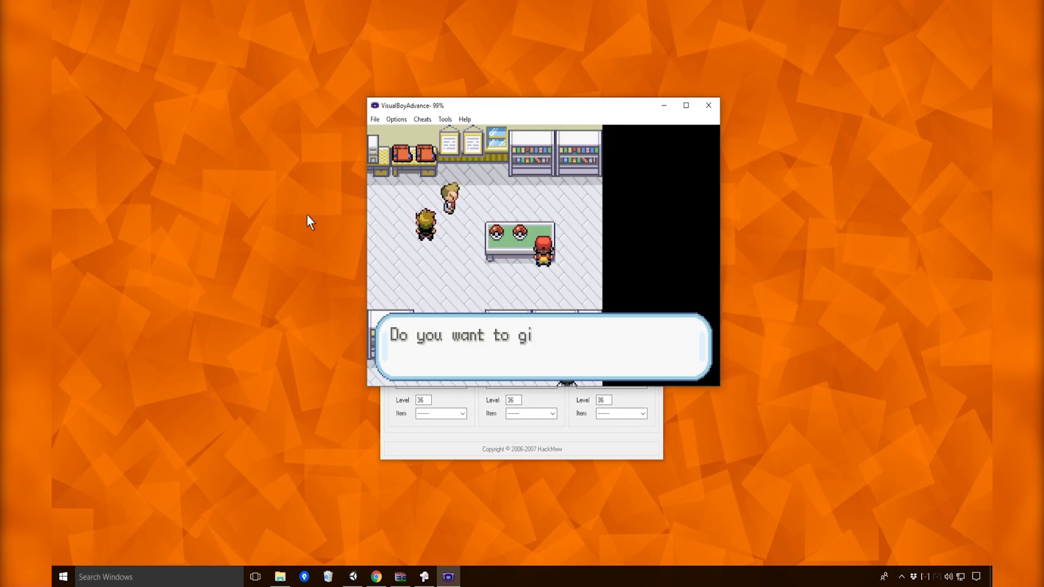
{"action": "key", "text": "Down"}
{"action": "key", "text": "z"}
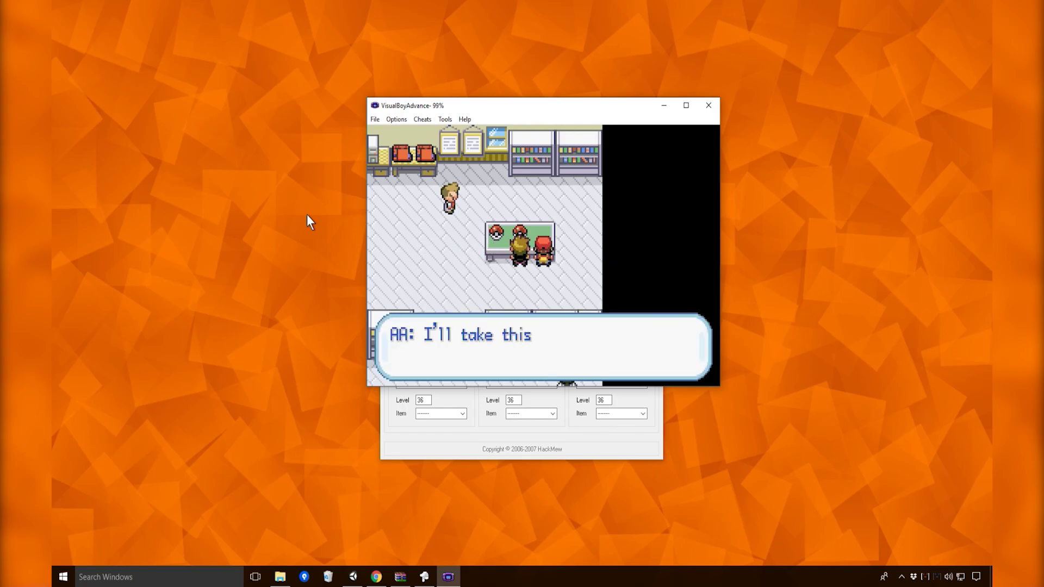
{"action": "key", "text": "z"}
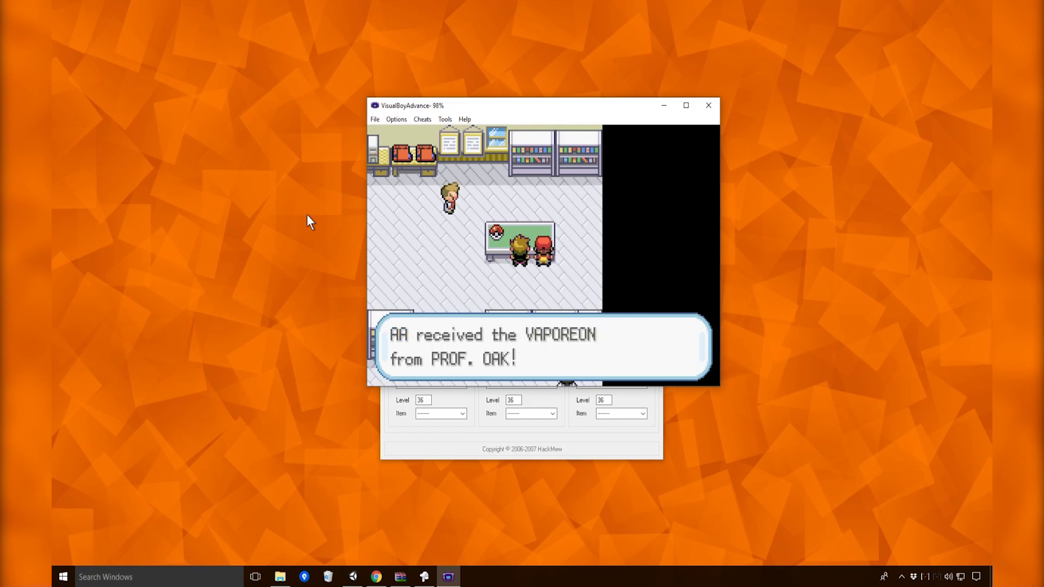
{"action": "key", "text": "z"}
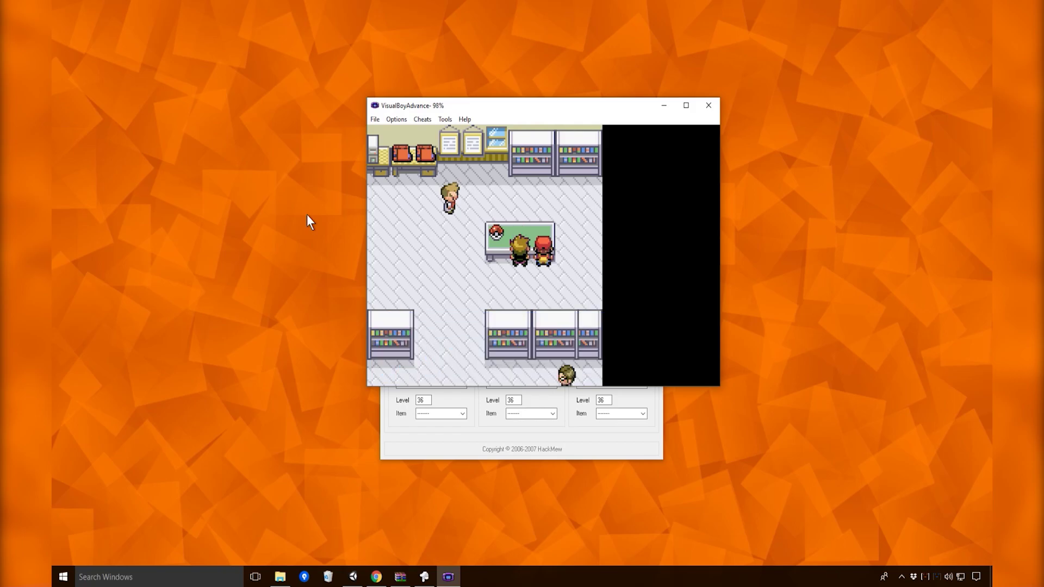
Step: Walk back to Oak in the lab, talk to him and advance his advice about wild Pokémon
{"action": "key", "text": "Up"}
{"action": "key", "text": "Left"}
{"action": "key", "text": "Left"}
{"action": "key", "text": "Left"}
{"action": "key", "text": "Left"}
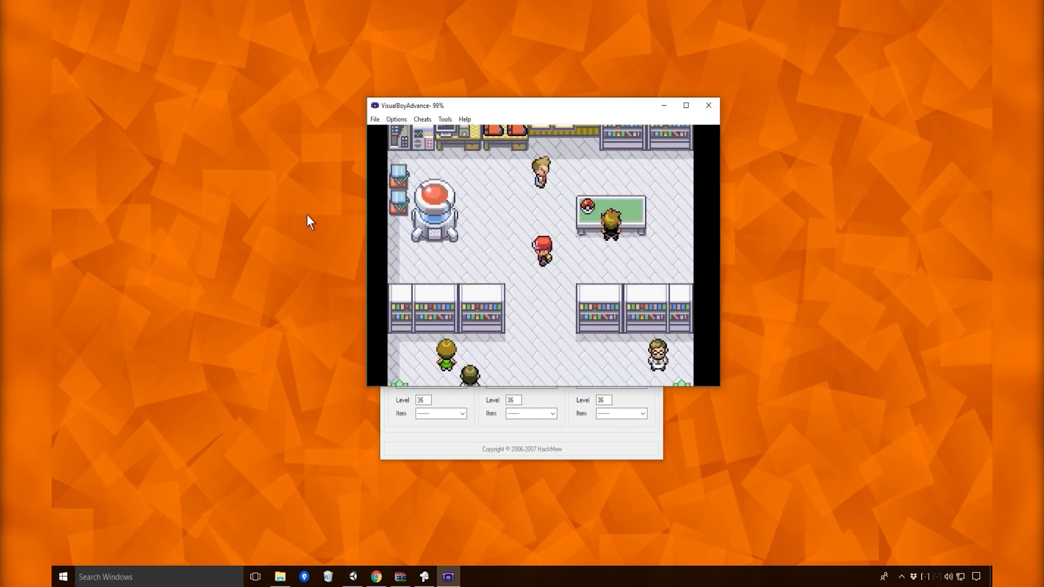
{"action": "key", "text": "z"}
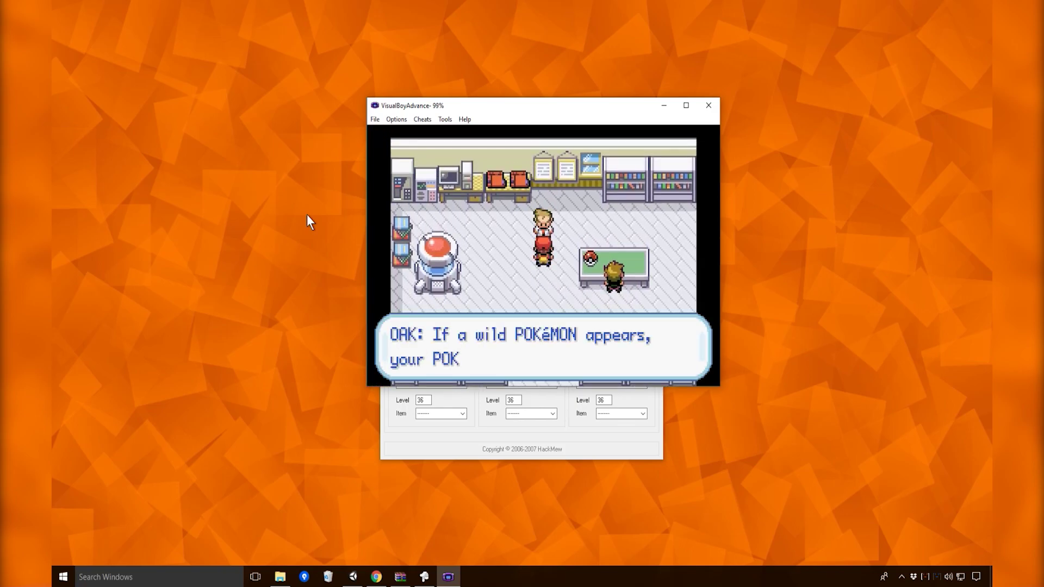
{"action": "key", "text": "z"}
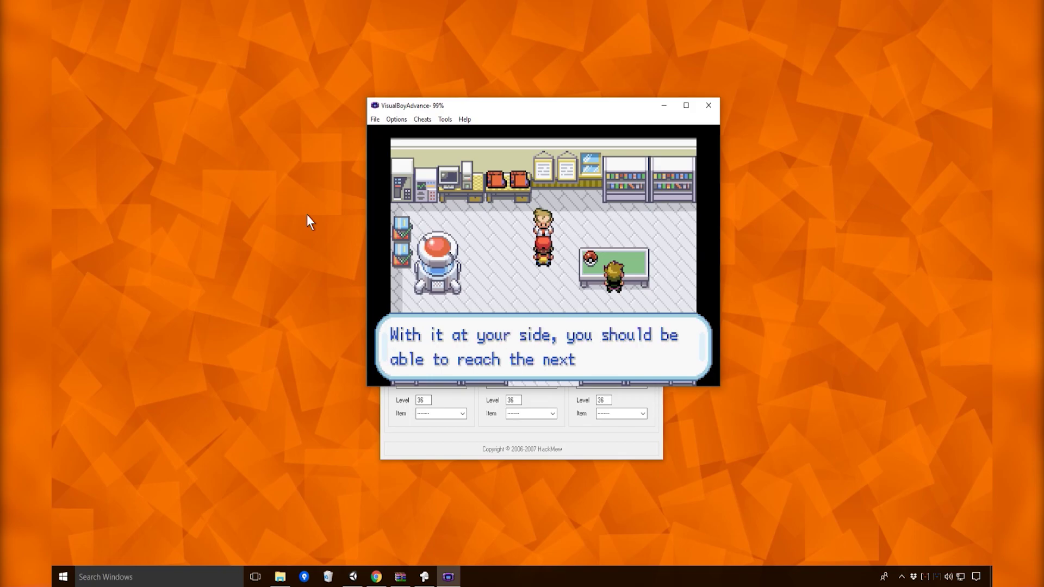
{"action": "key", "text": "z"}
Step: Walk toward the lab exit and advance the rival's challenge to start the battle
{"action": "key", "text": "Down"}
{"action": "key", "text": "Down"}
{"action": "key", "text": "Down"}
{"action": "key", "text": "Down"}
{"action": "key", "text": "Down"}
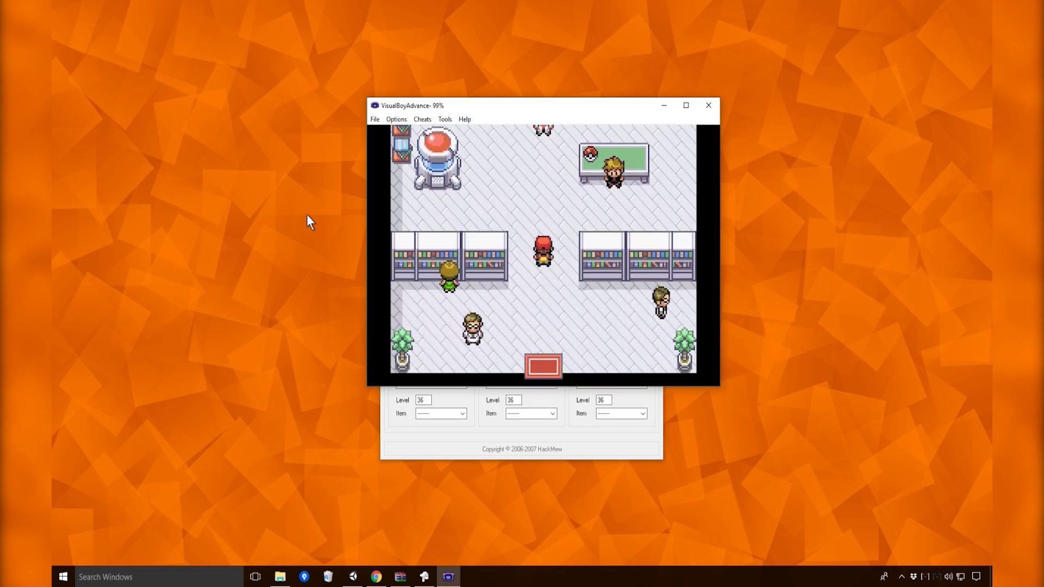
{"action": "key", "text": "z"}
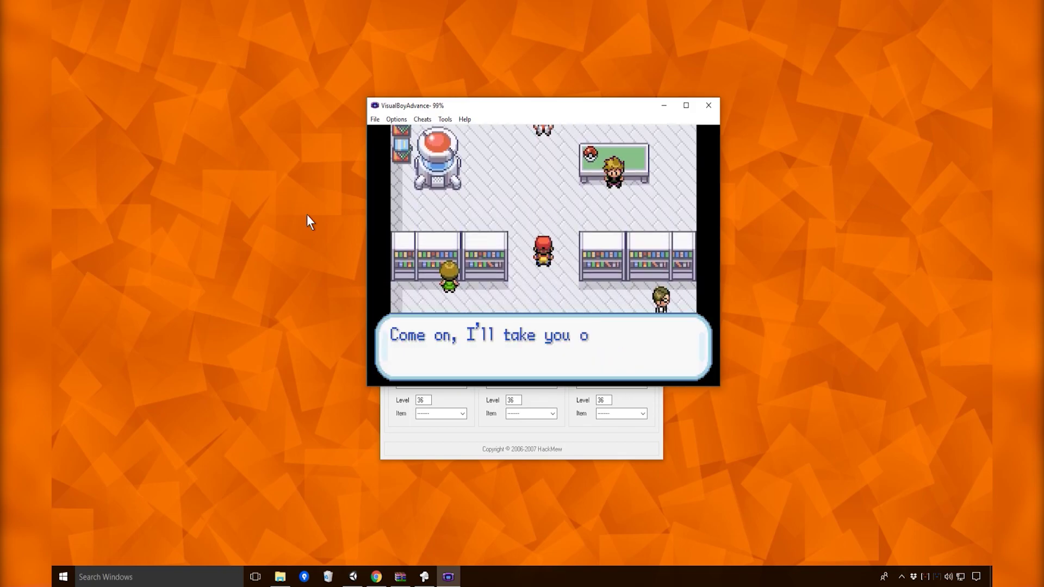
{"action": "key", "text": "z"}
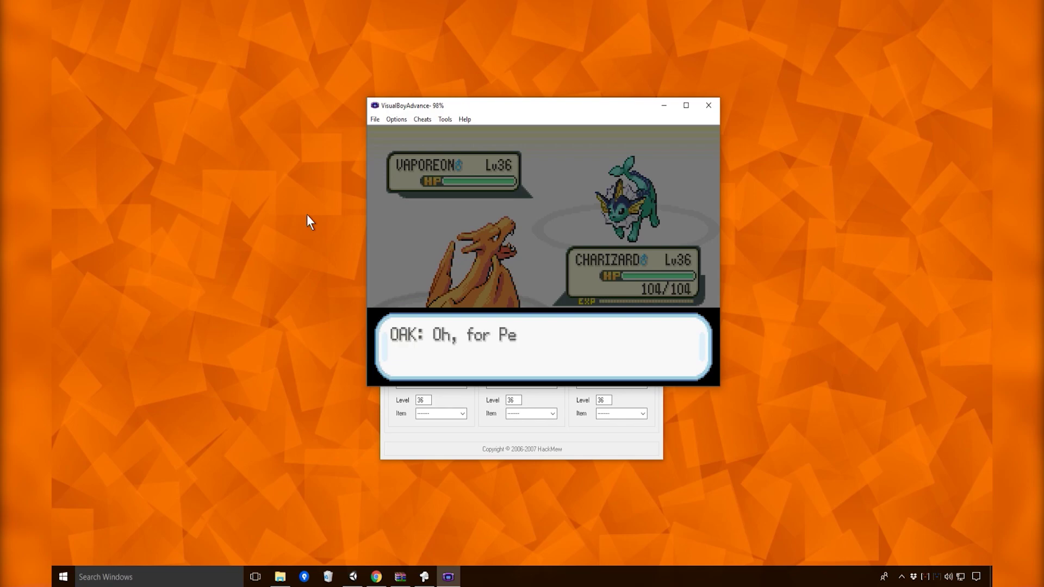
Step: Advance through Oak's explanation of Pokémon battles until the battle commands can be chosen
{"action": "key", "text": "z"}
{"action": "key", "text": "z"}
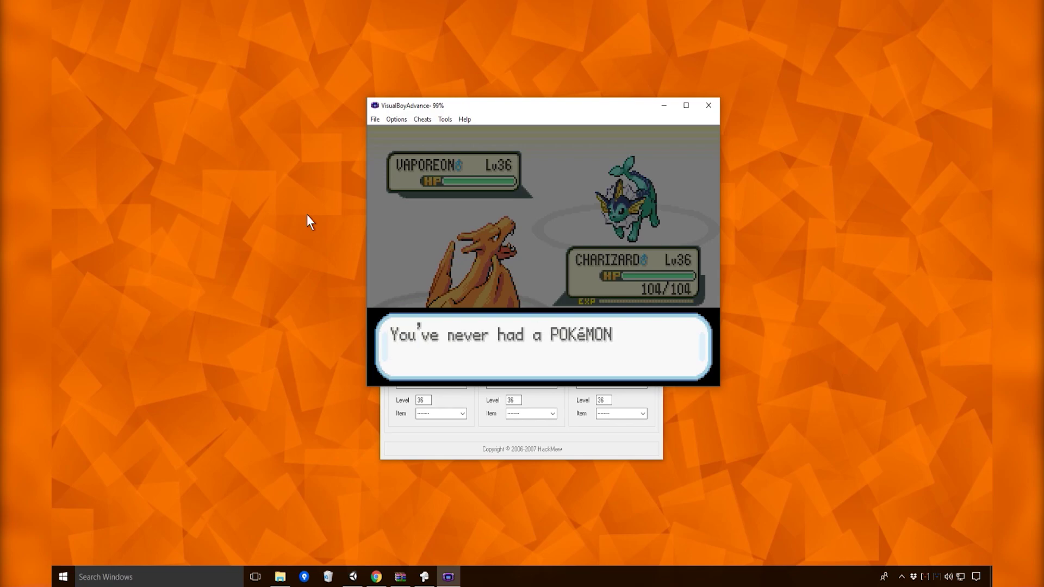
{"action": "key", "text": "z"}
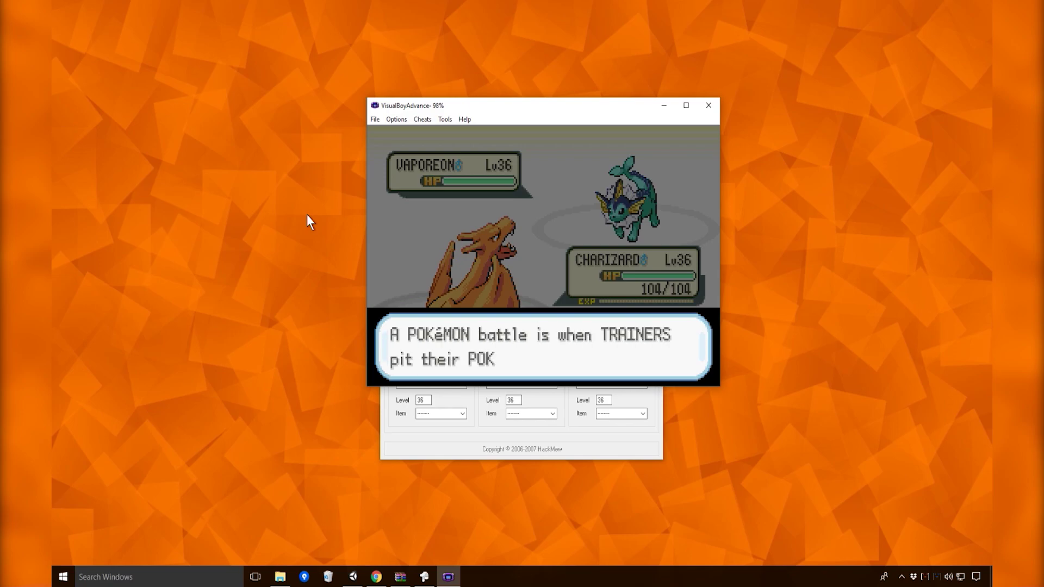
{"action": "key", "text": "z"}
{"action": "key", "text": "z"}
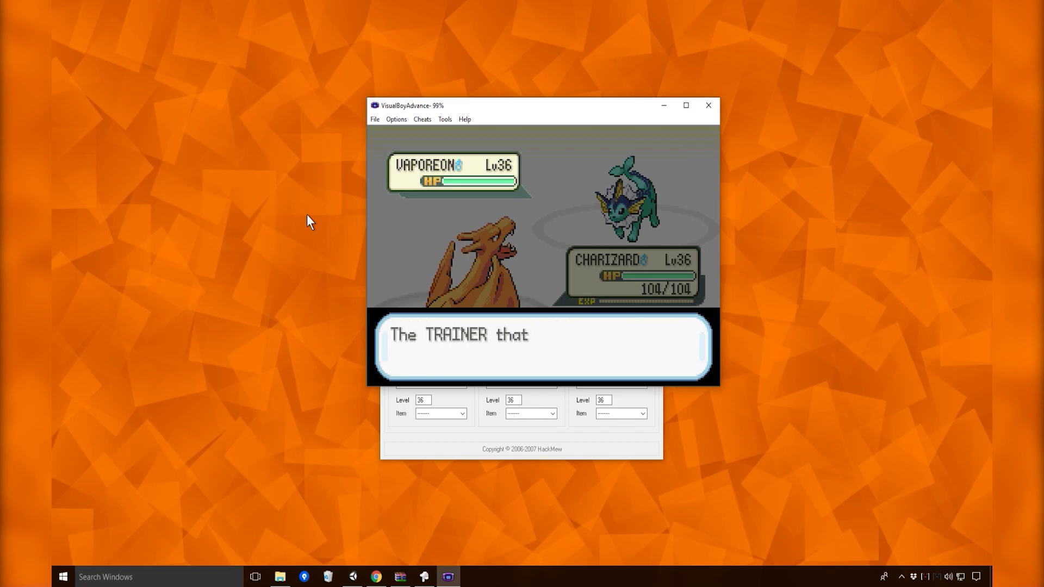
{"action": "key", "text": "z"}
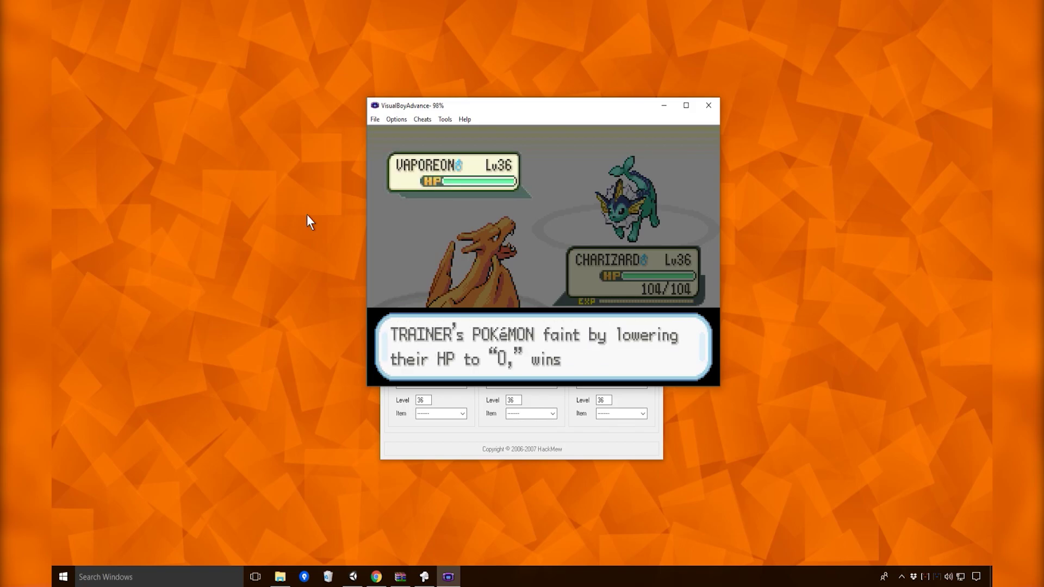
{"action": "key", "text": "z"}
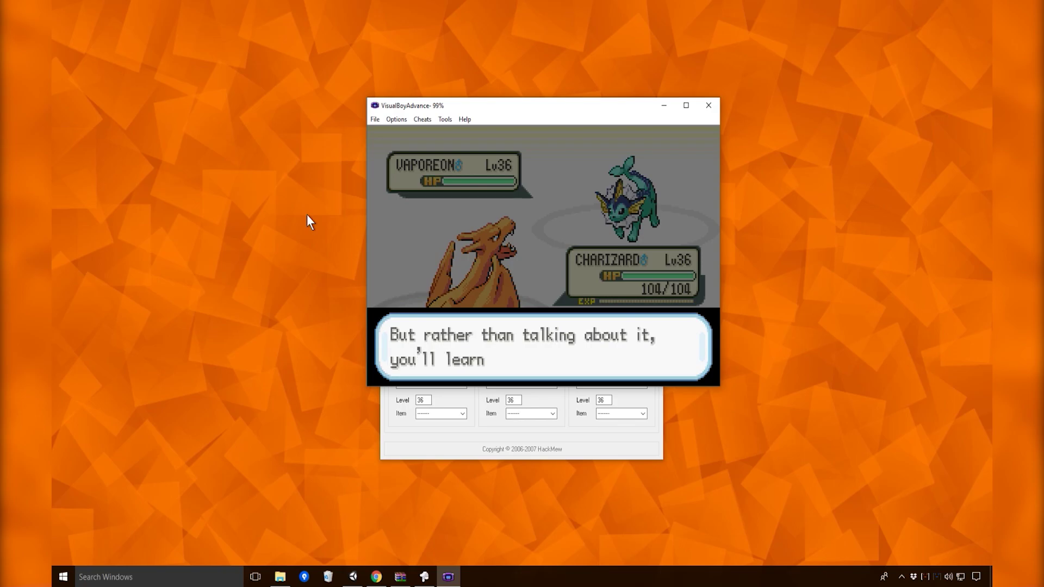
{"action": "key", "text": "z"}
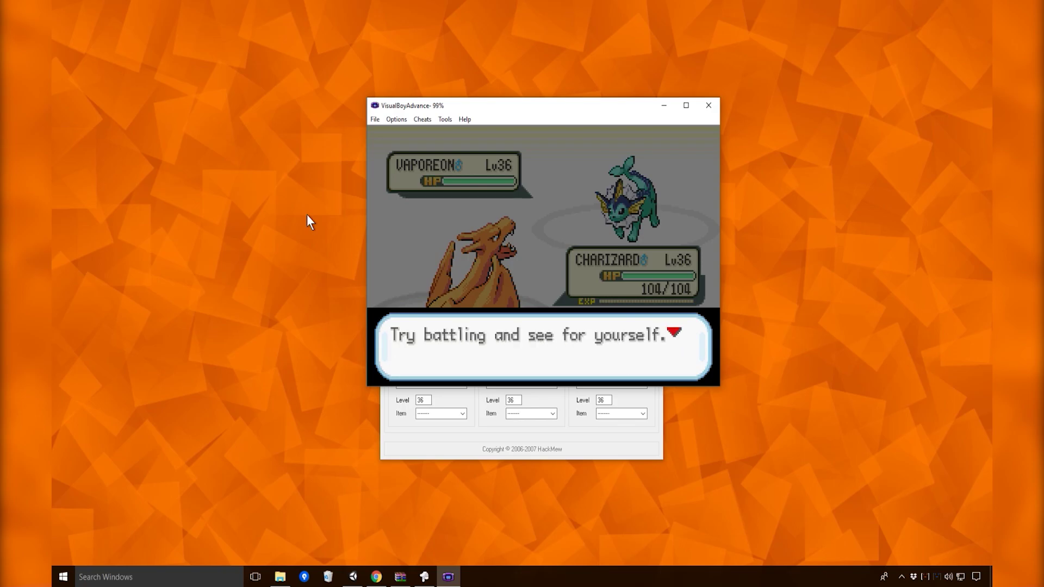
{"action": "key", "text": "z"}
Step: Use Charizard's Smokescreen repeatedly against the rival's Vaporeon and advance Oak's comment about the move
{"action": "key", "text": "z"}
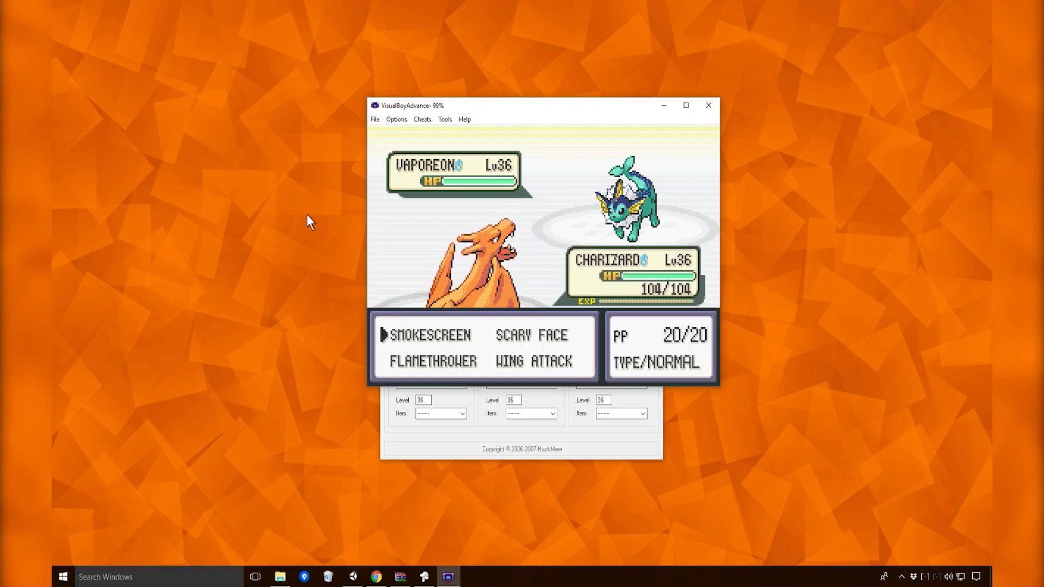
{"action": "key", "text": "z"}
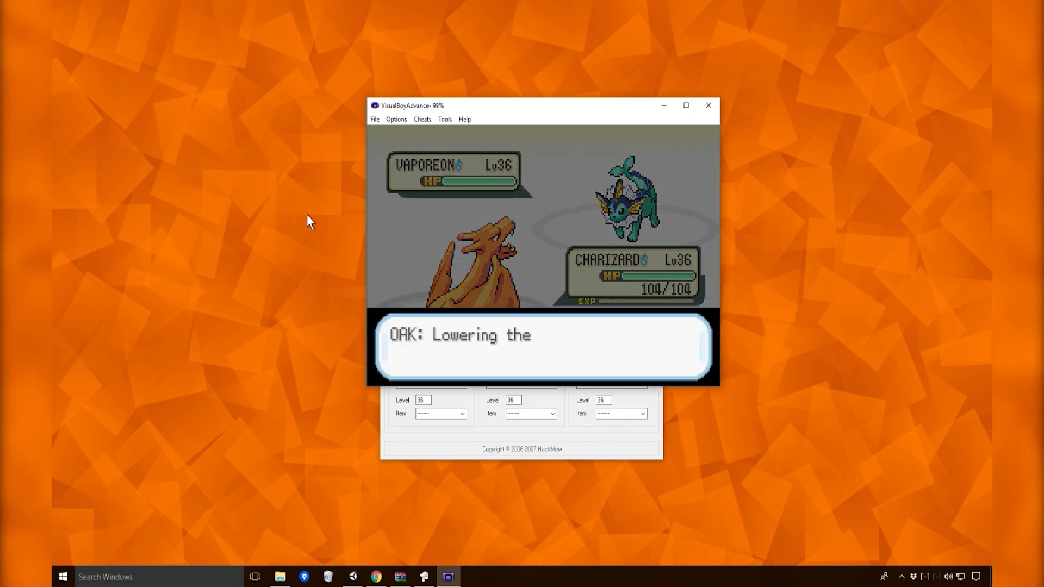
{"action": "key", "text": "z"}
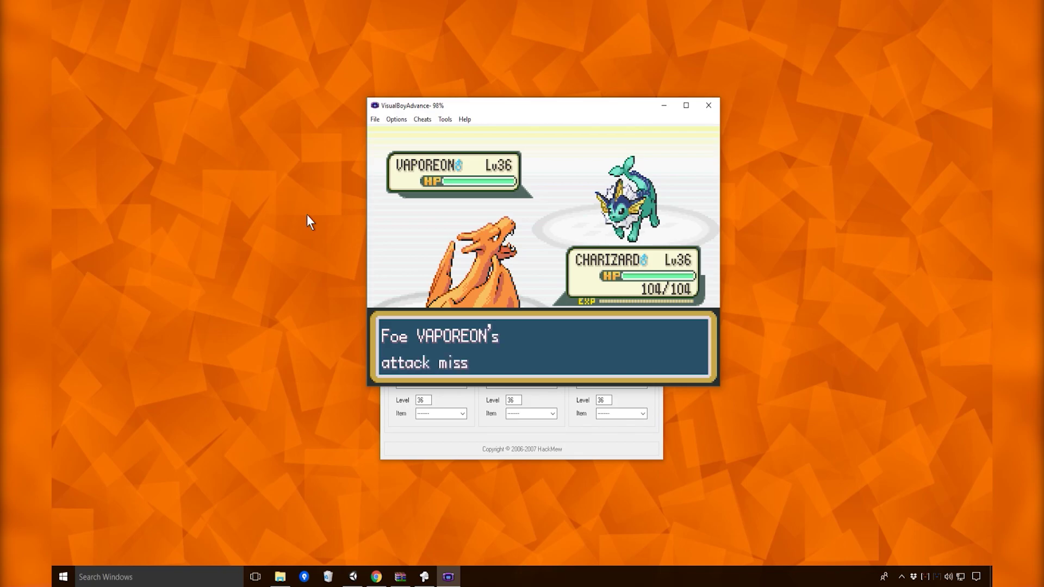
{"action": "key", "text": "z"}
{"action": "key", "text": "z"}
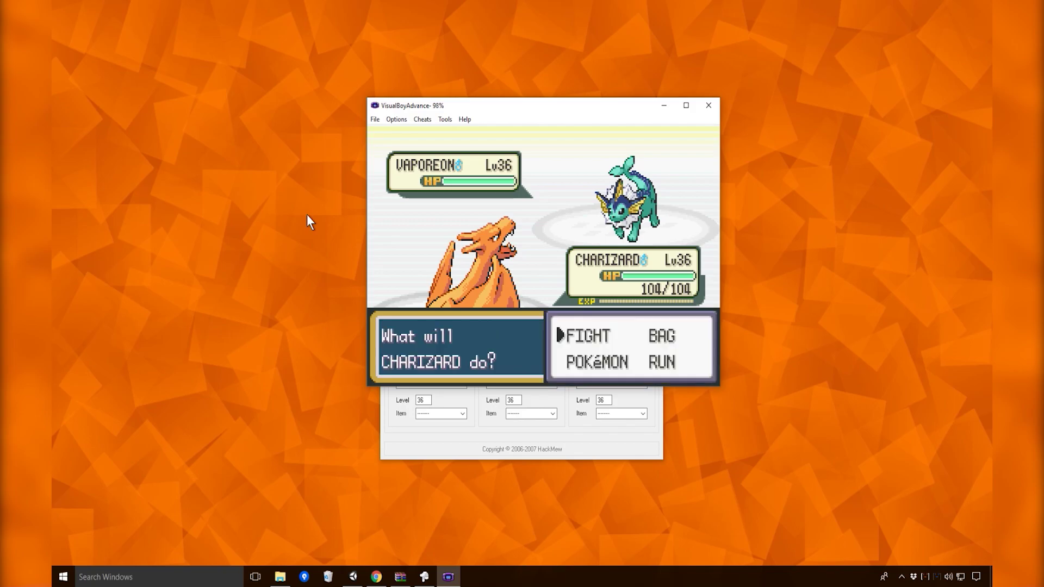
{"action": "key", "text": "z"}
{"action": "key", "text": "z"}
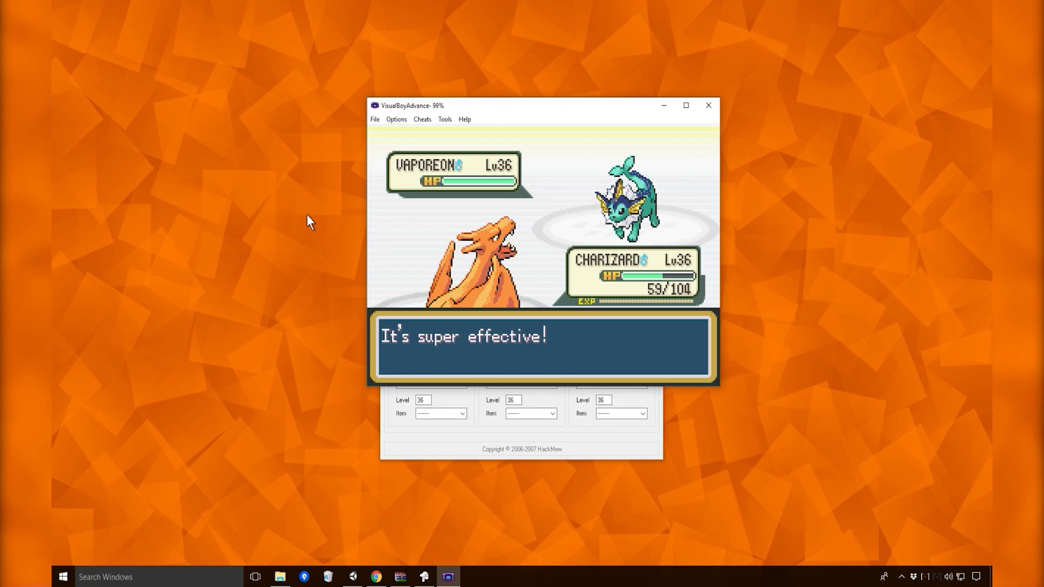
Step: Attack the rival's Vaporeon with Wing Attack over two turns, advancing Oak's comment and the battle's closing messages
{"action": "key", "text": "z"}
{"action": "key", "text": "Down"}
{"action": "key", "text": "Right"}
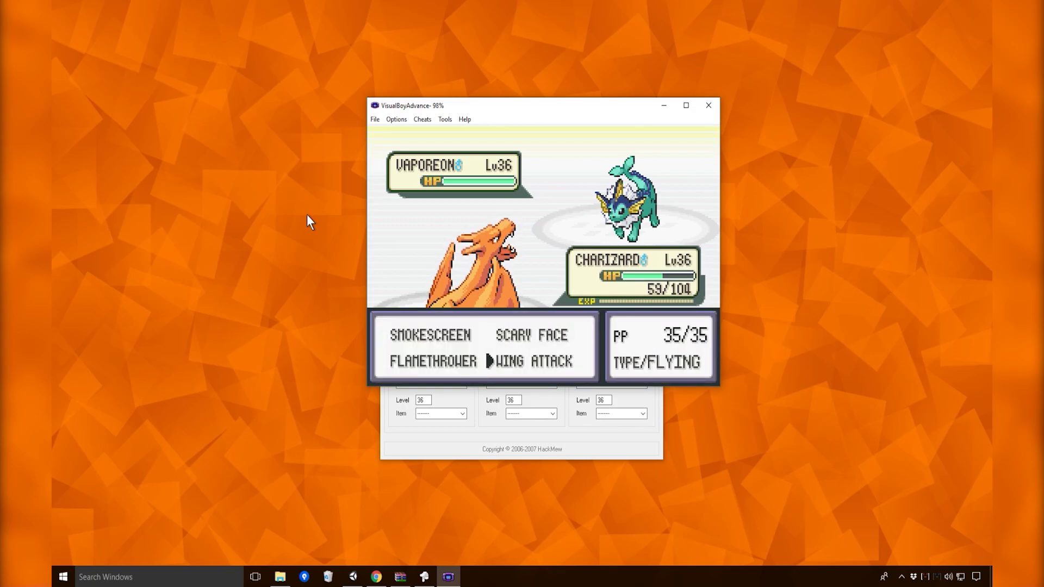
{"action": "key", "text": "z"}
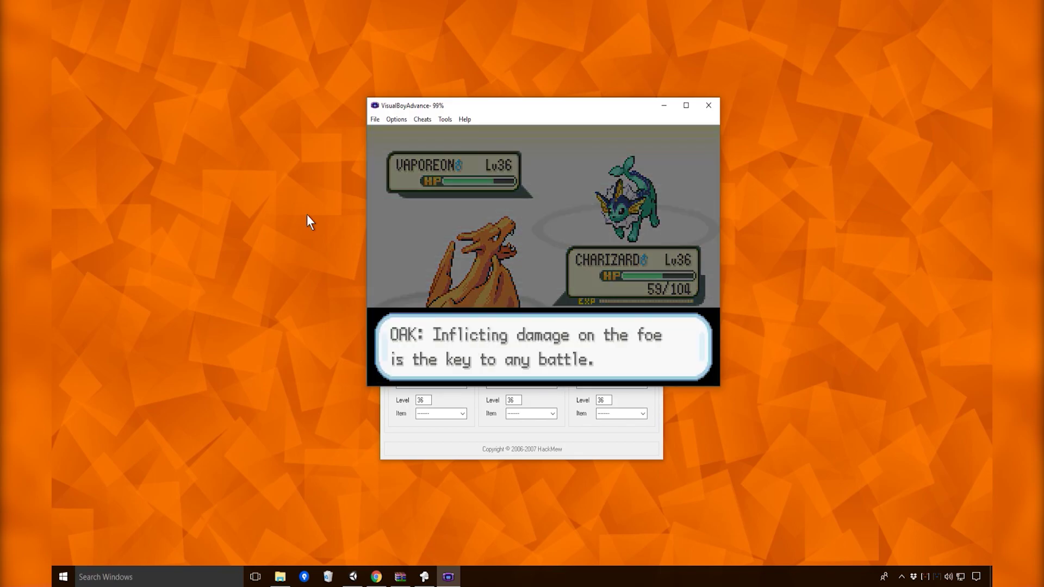
{"action": "key", "text": "z"}
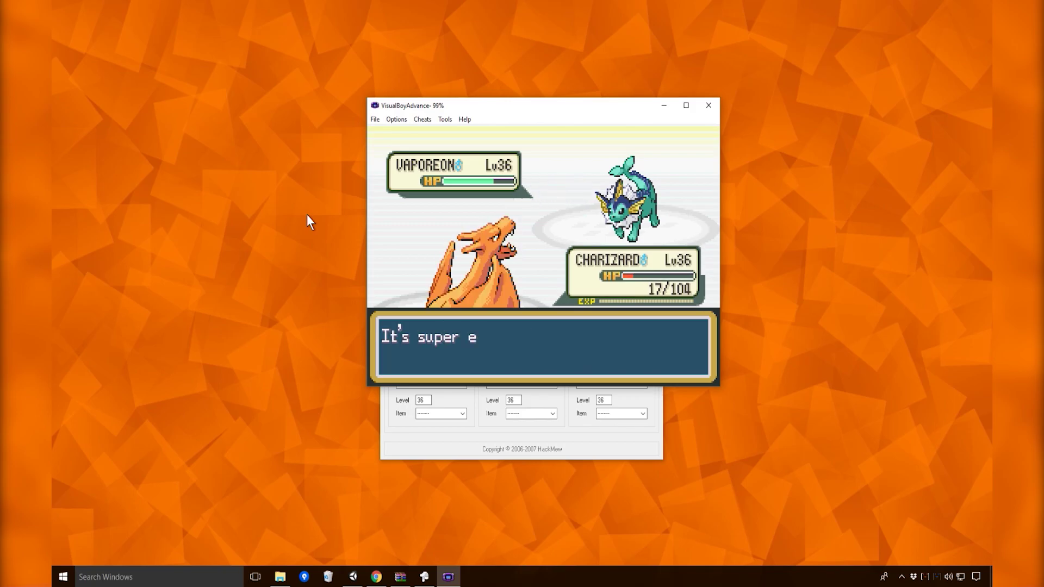
{"action": "key", "text": "z"}
{"action": "key", "text": "z"}
{"action": "key", "text": "z"}
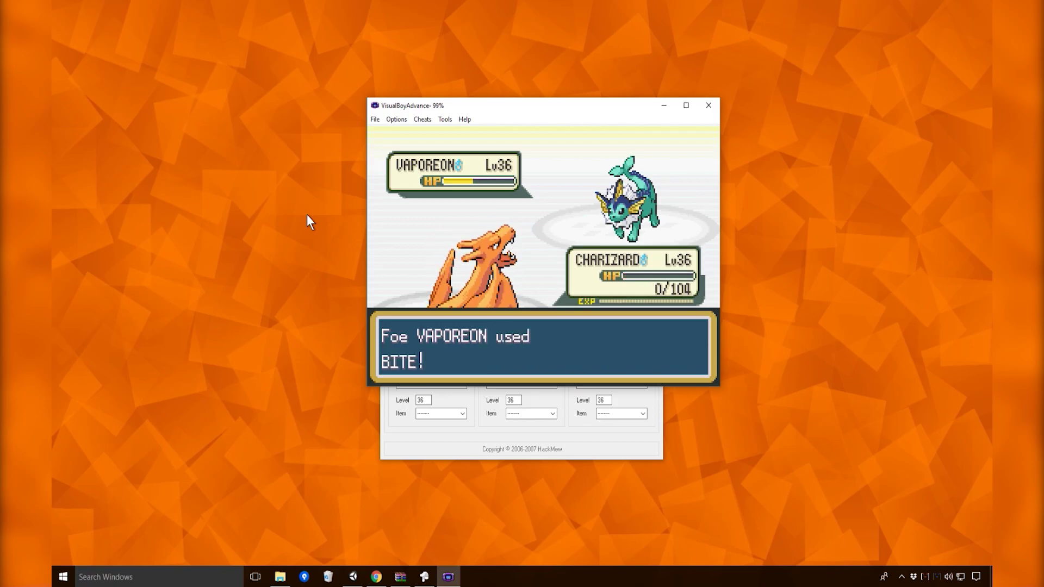
{"action": "key", "text": "z"}
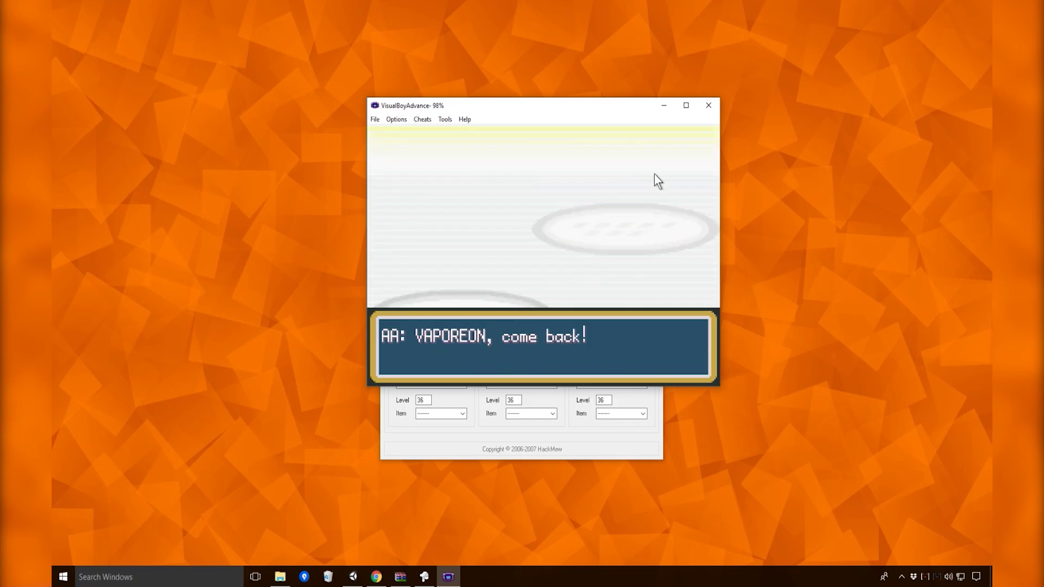
Step: Close the emulator and reset the player's and rival's starter Pokémon settings to their defaults in Advance Starter
{"action": "left_click", "coordinate": [706, 109]}
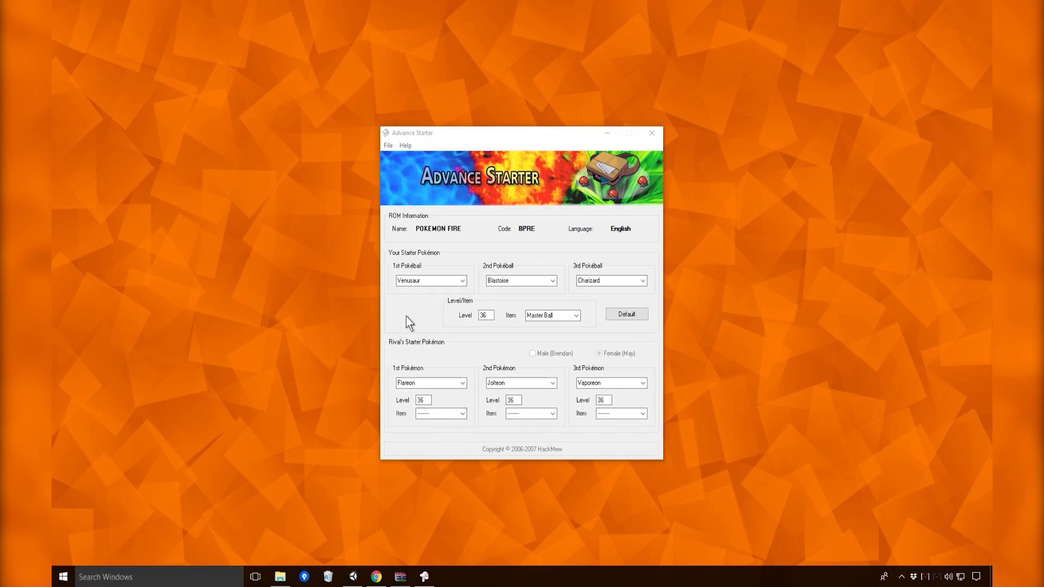
{"action": "left_click", "coordinate": [635, 317]}
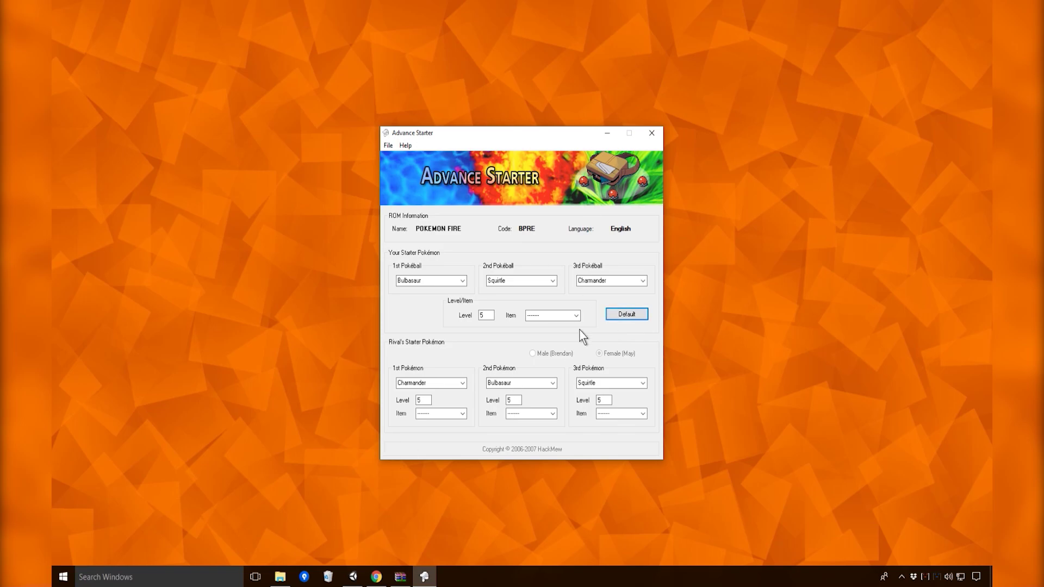
{"action": "left_click", "coordinate": [407, 145]}
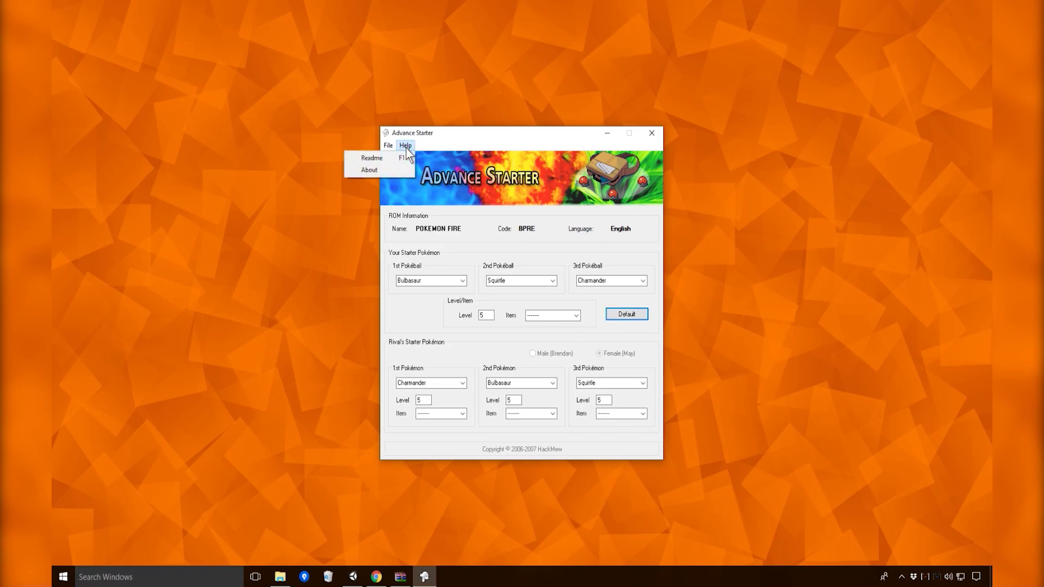
{"action": "mouse_move", "coordinate": [388, 145]}
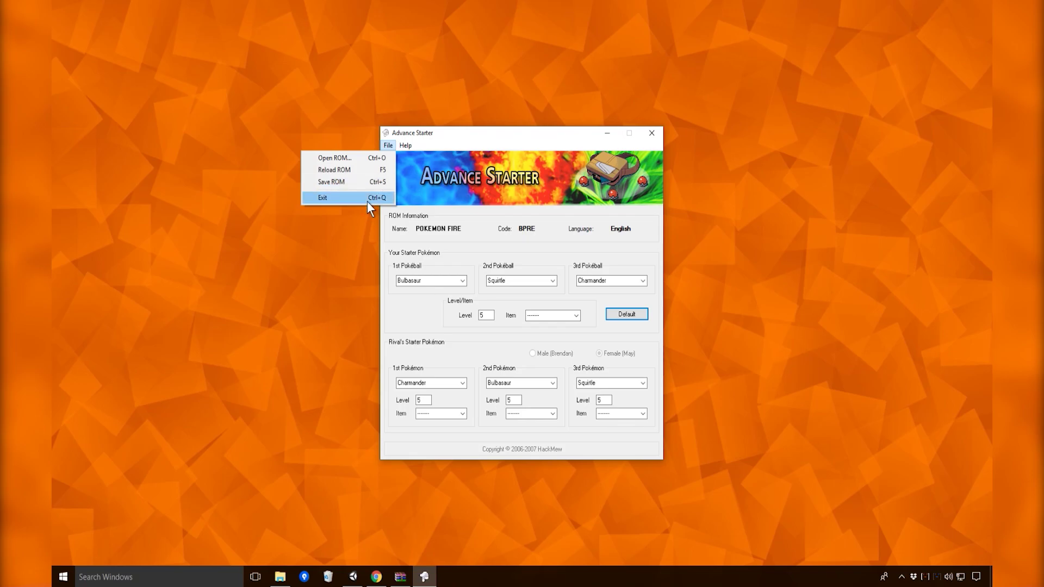
{"action": "left_click", "coordinate": [348, 243]}
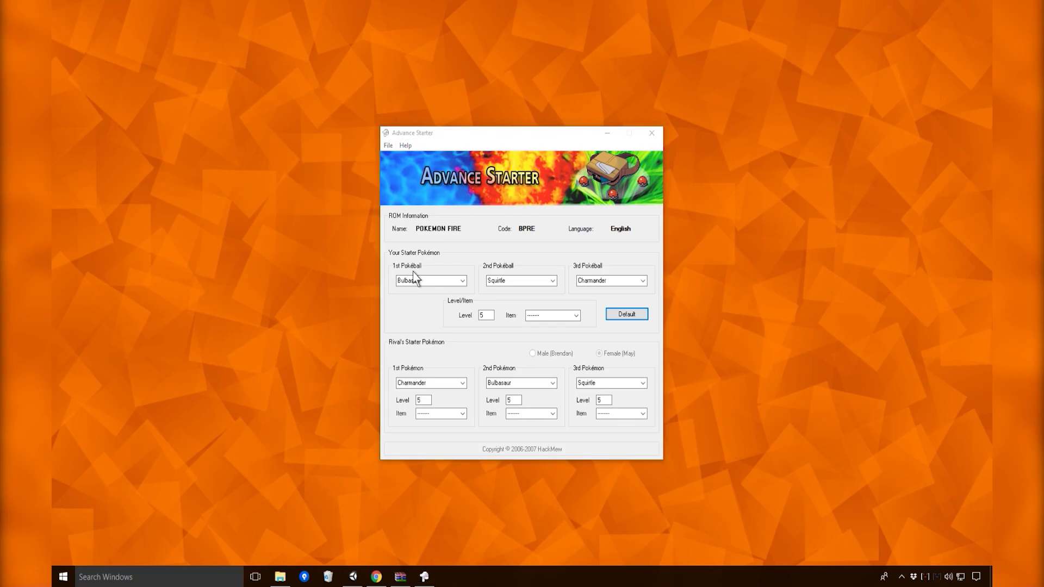
{"action": "left_click", "coordinate": [434, 140]}
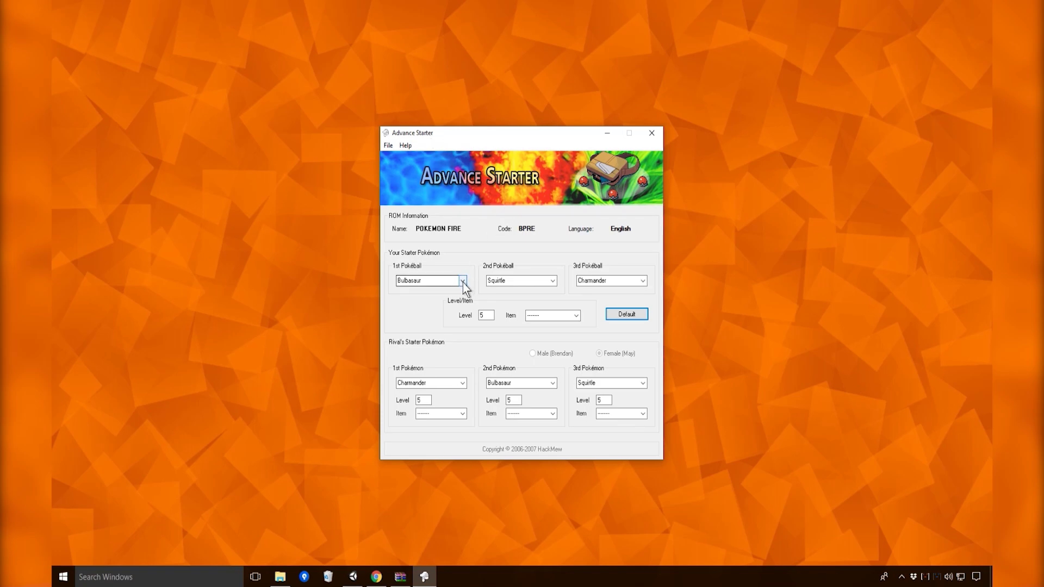